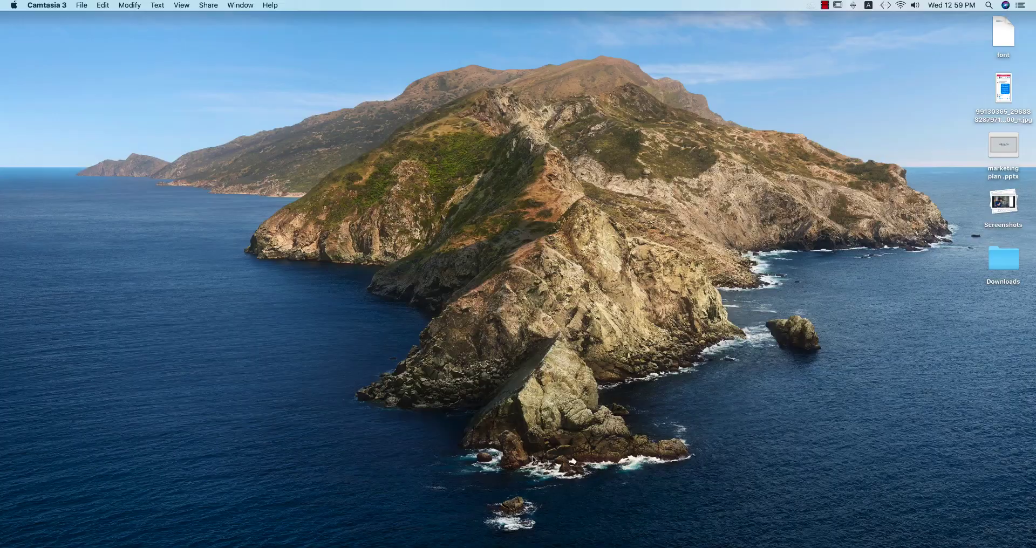
# Launch Adobe XD and look through the phone and tablet artboard presets on its start screen.
pyautogui.click(451, 544)
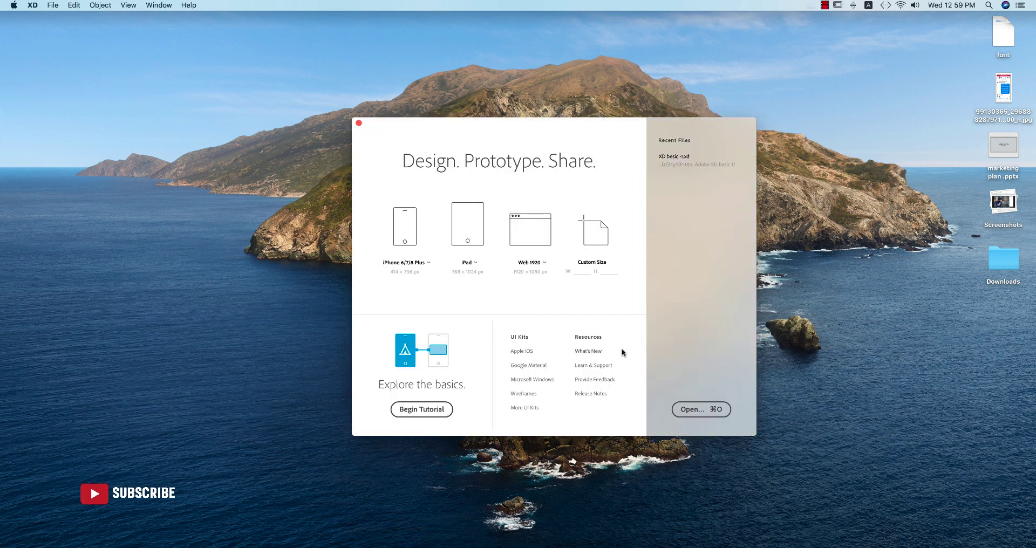
pyautogui.moveTo(420, 118); pyautogui.dragTo(421, 111)
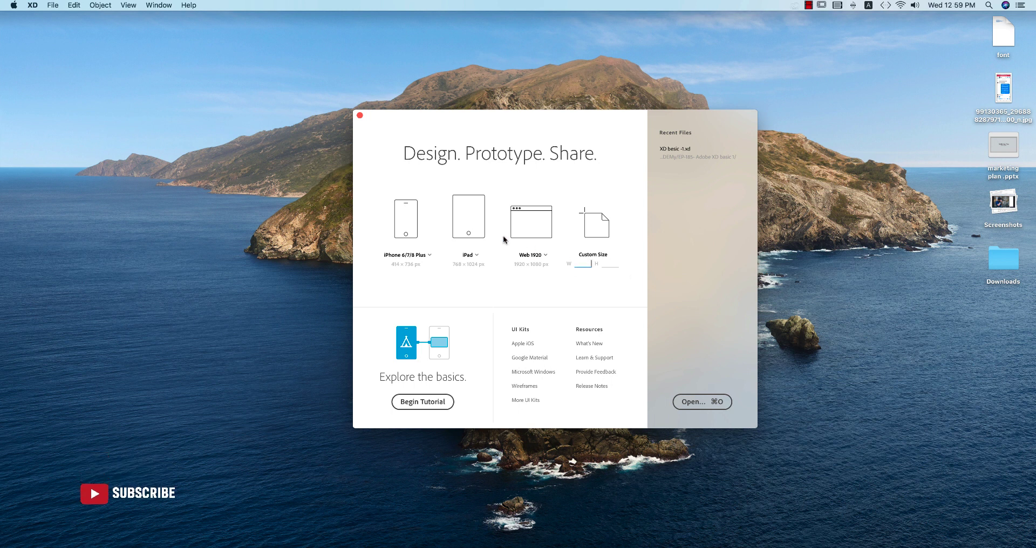
pyautogui.click(432, 255)
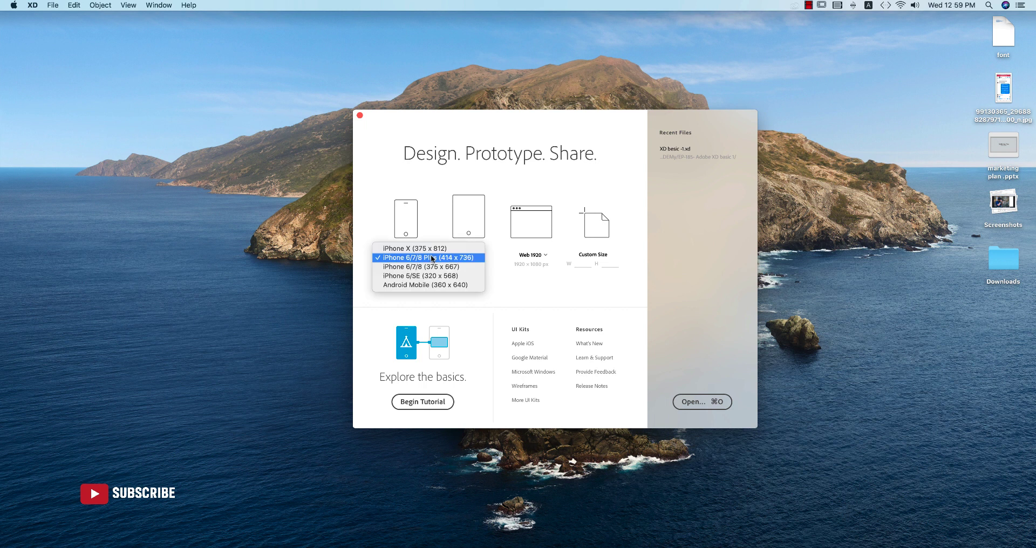
pyautogui.click(522, 156)
pyautogui.click(478, 257)
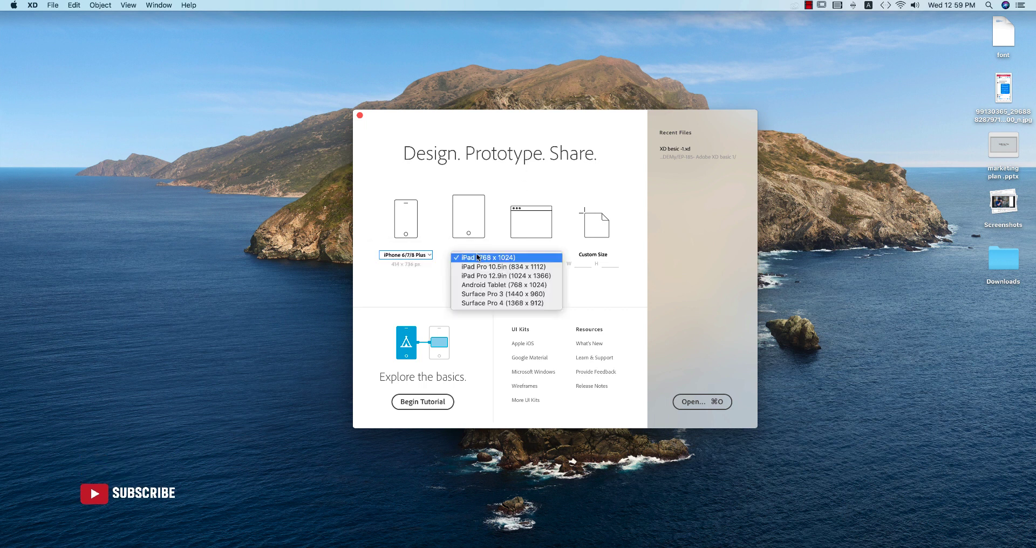
pyautogui.click(516, 183)
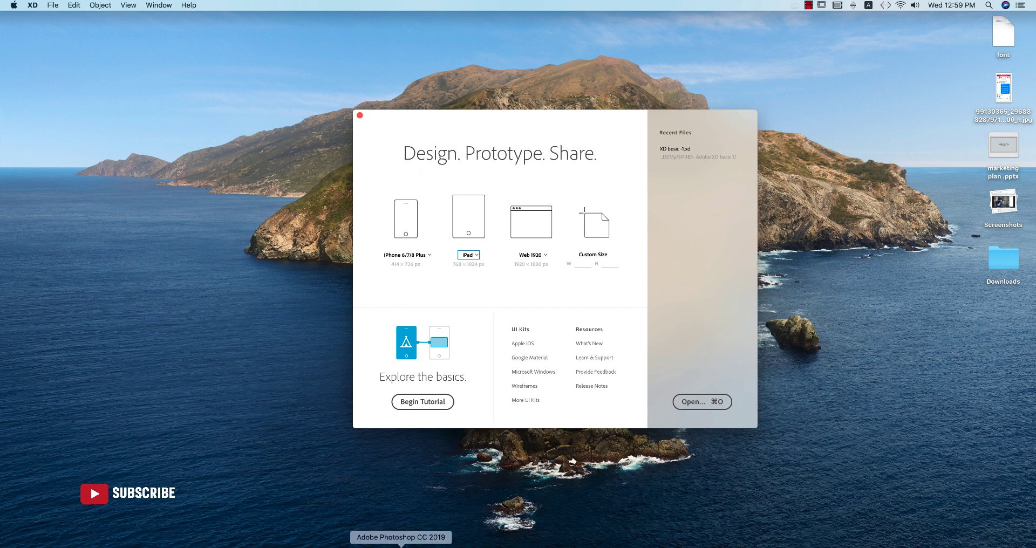
# Switch to Opera and examine the Google Images results for ux.
pyautogui.click(320, 544)
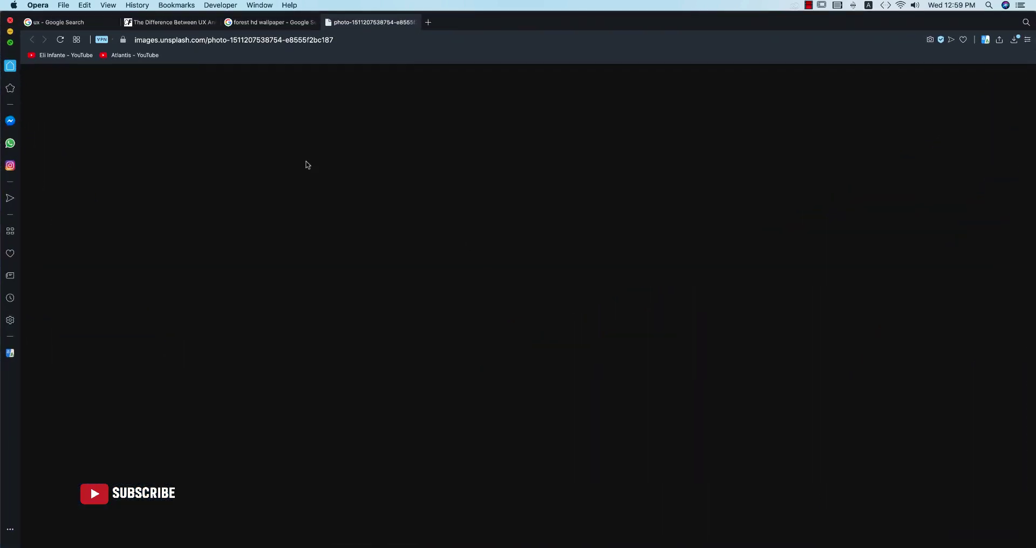
pyautogui.click(76, 22)
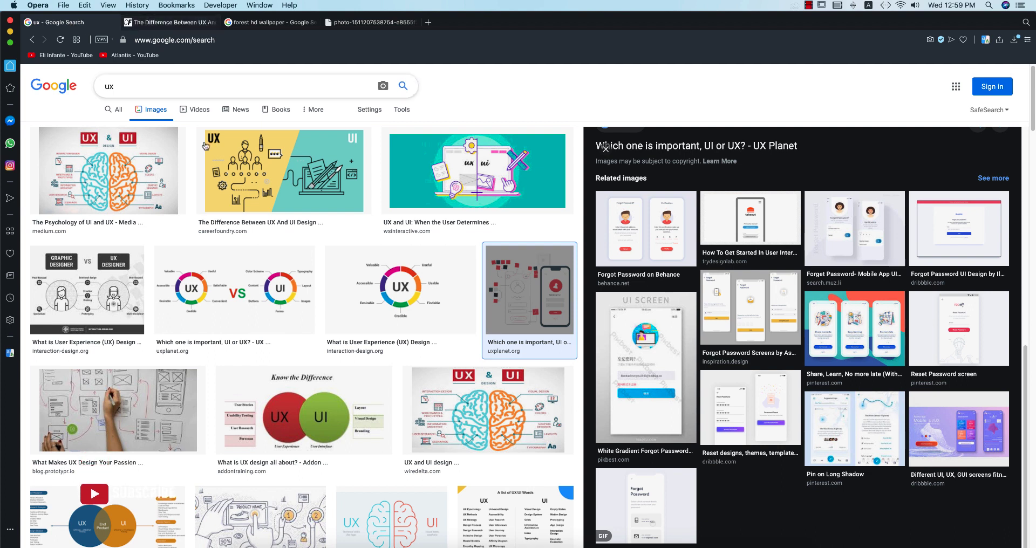
pyautogui.click(130, 90)
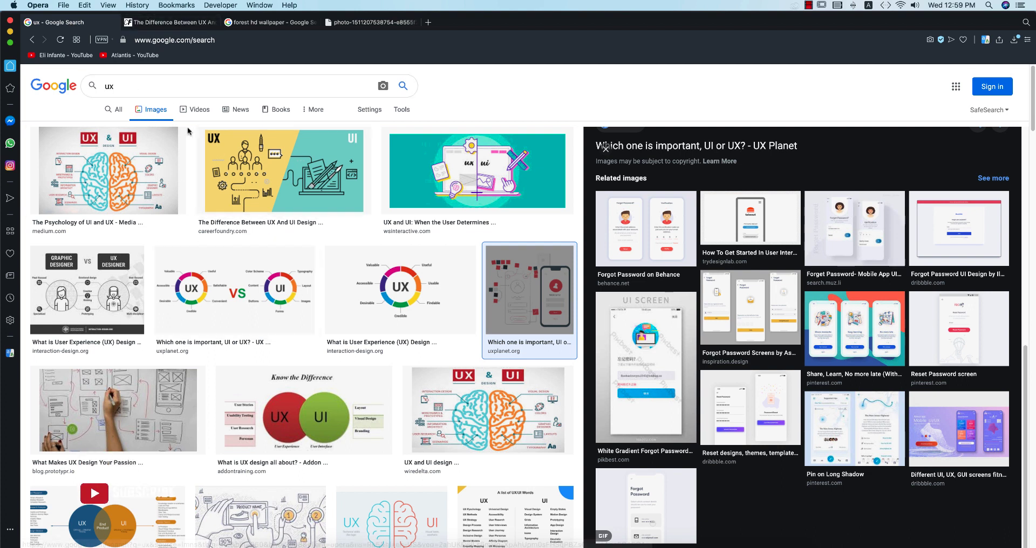
pyautogui.scroll(-8, 407, 357)
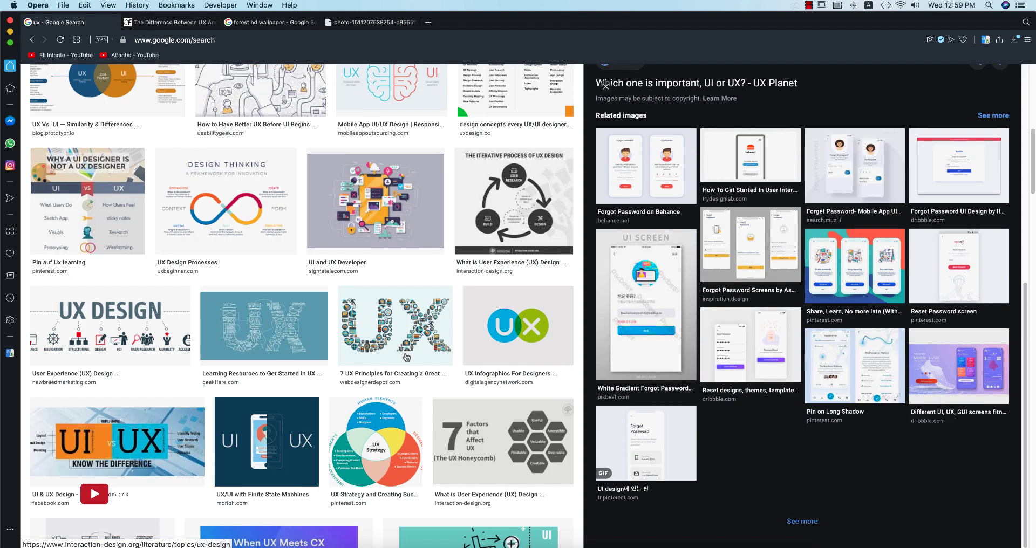
pyautogui.scroll(6, 402, 355)
pyautogui.scroll(3, 402, 356)
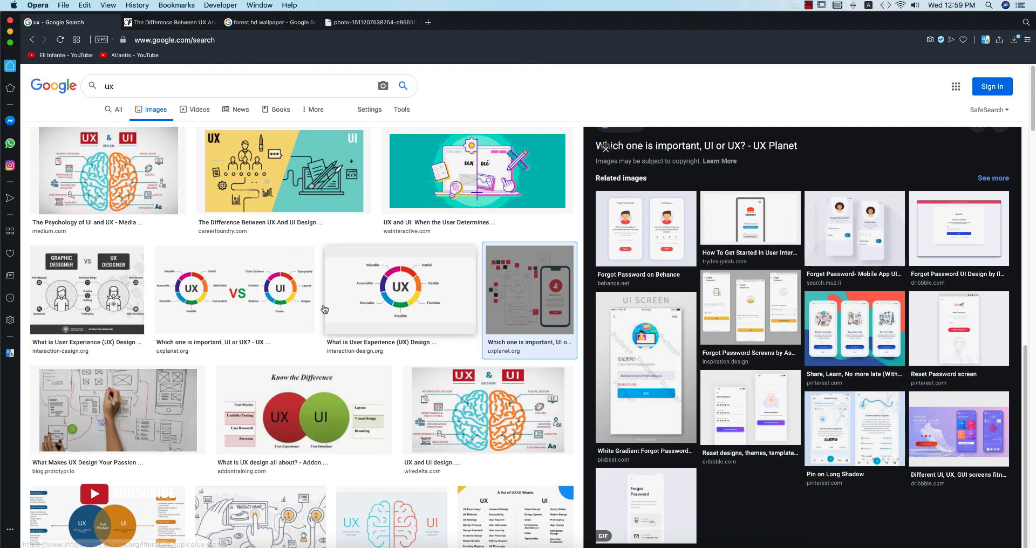
# Search Google Images for ui and preview the wallet and dashboard app example before returning to Adobe XD.
pyautogui.click(114, 87)
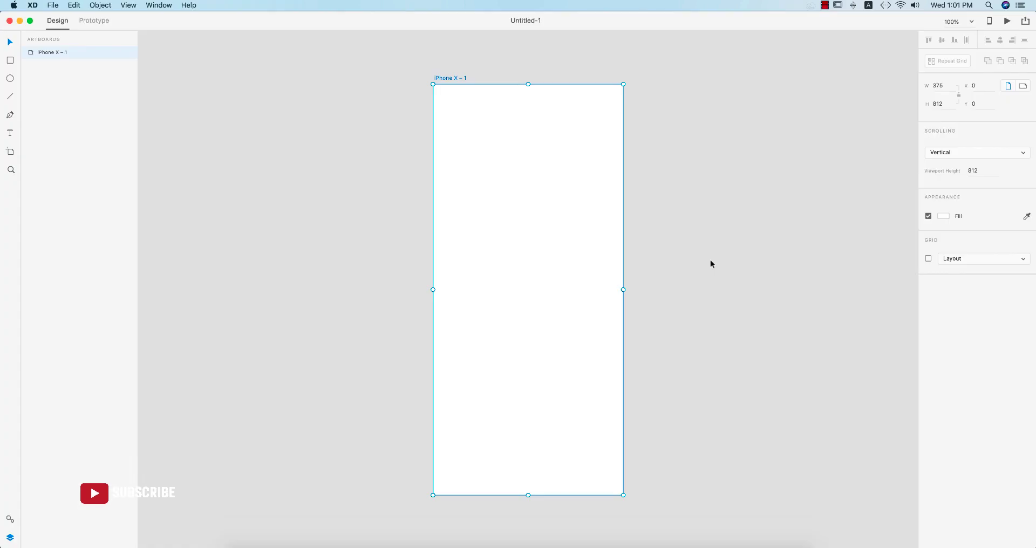
pyautogui.click(709, 263)
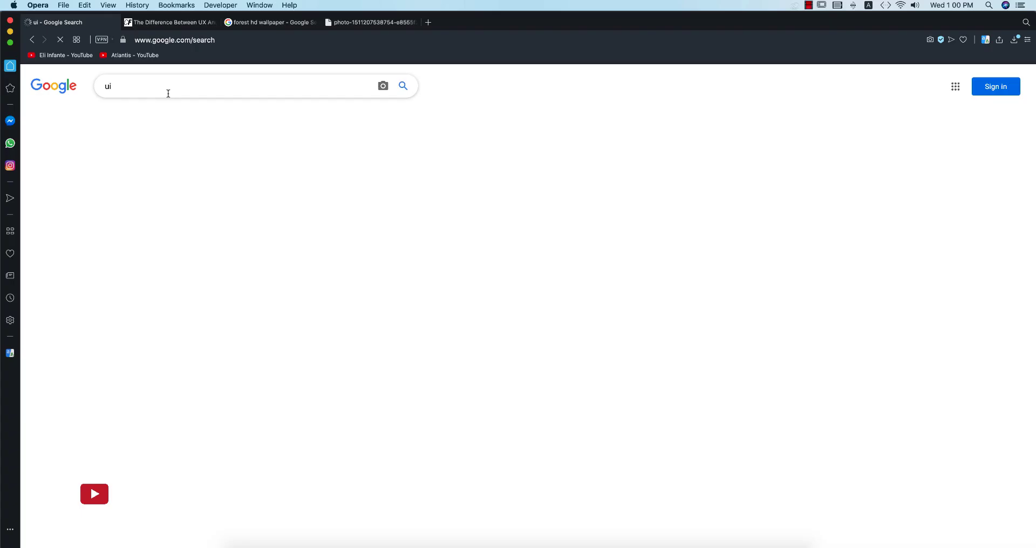
pyautogui.click(497, 190)
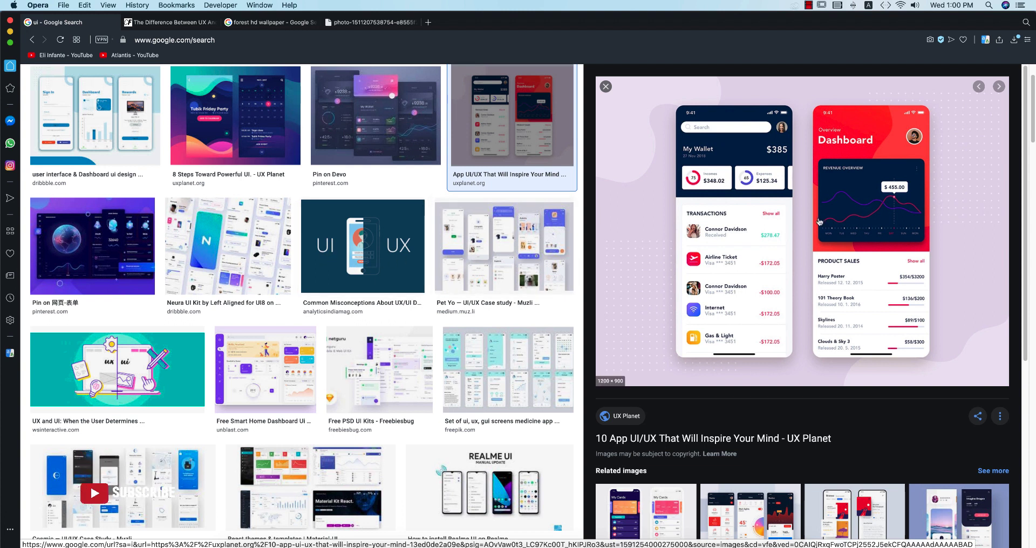
pyautogui.scroll(-5, 869, 254)
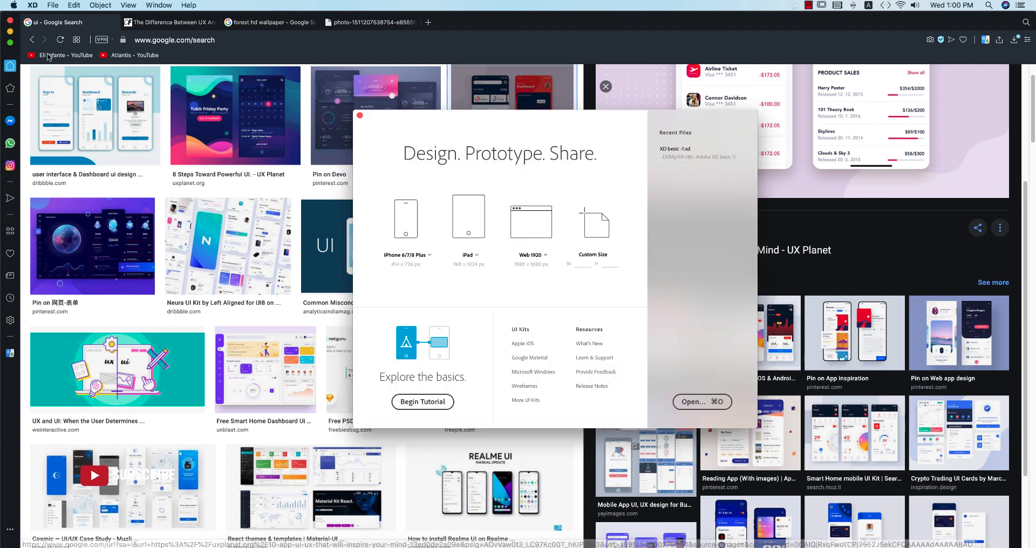
pyautogui.click(10, 31)
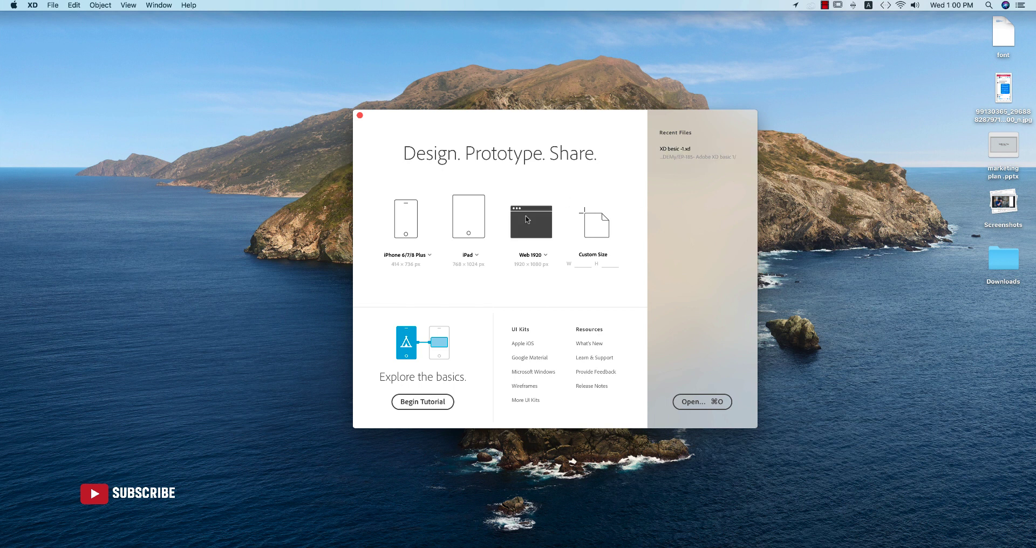
# Examine the phone, tablet and web artboard presets and the custom width and height options.
pyautogui.click(426, 255)
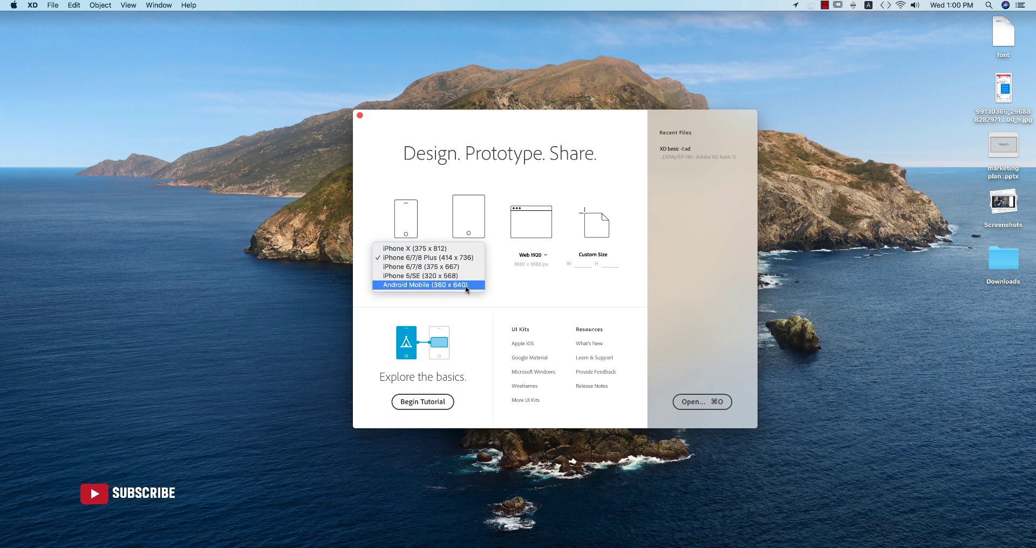
pyautogui.click(522, 296)
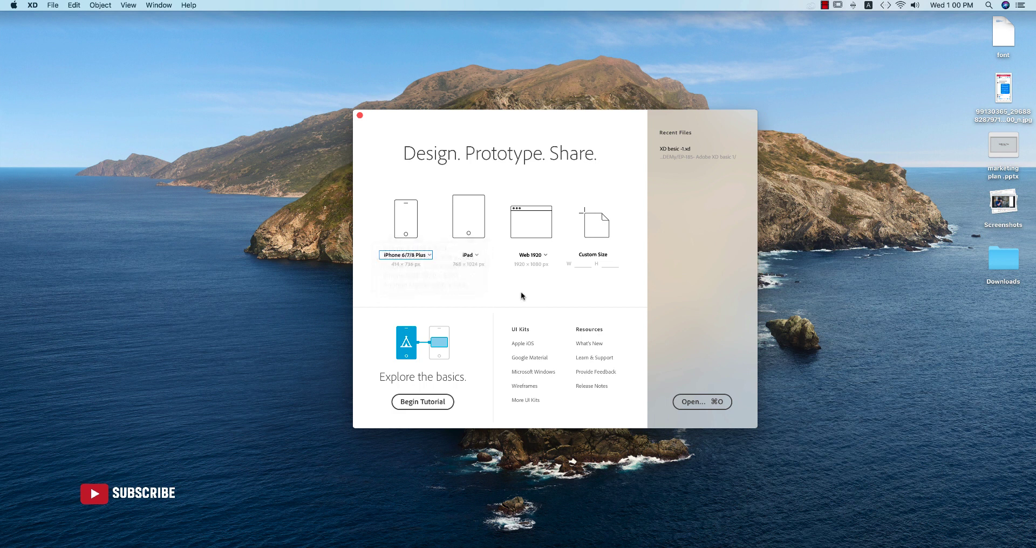
pyautogui.click(475, 256)
pyautogui.click(548, 278)
pyautogui.click(549, 258)
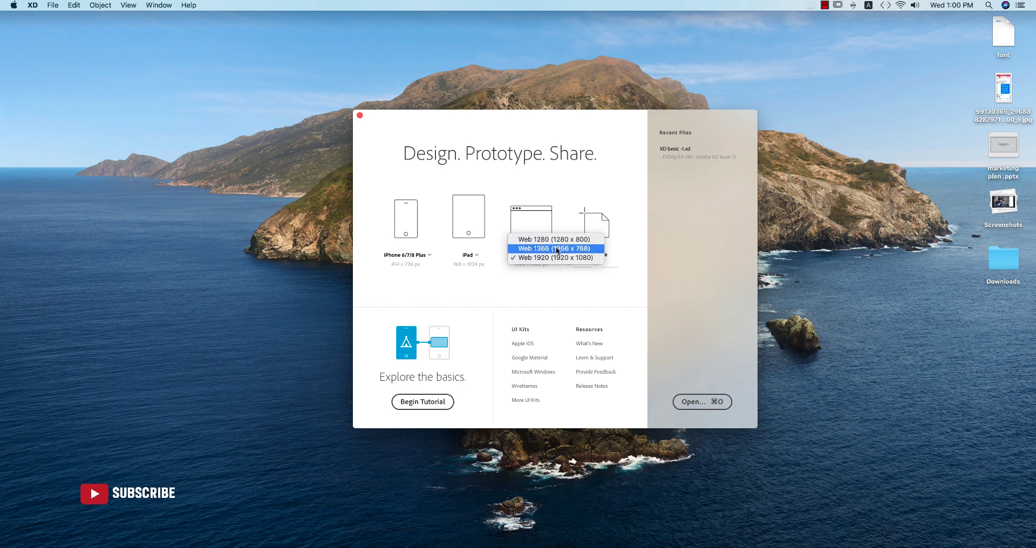
pyautogui.click(592, 269)
pyautogui.click(611, 264)
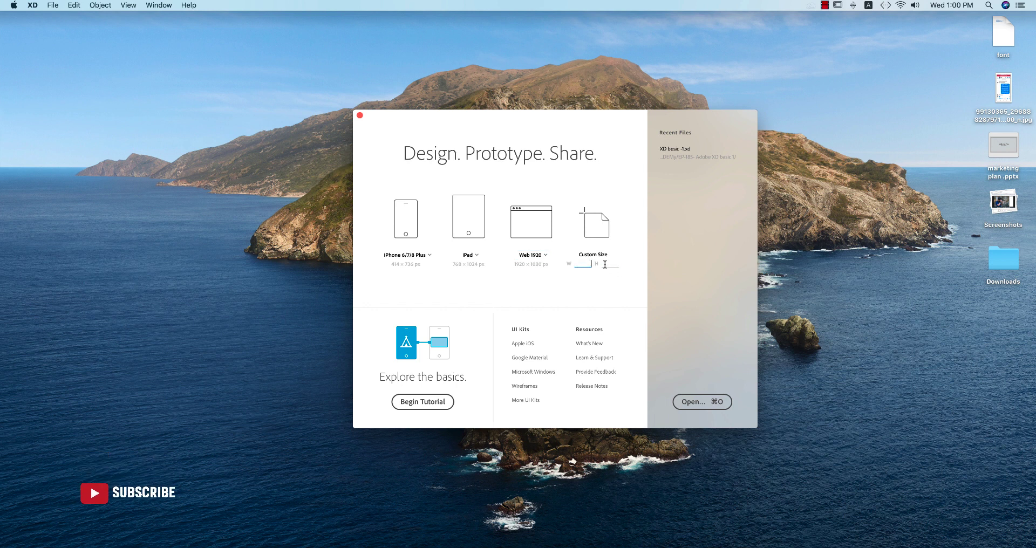
pyautogui.click(618, 264)
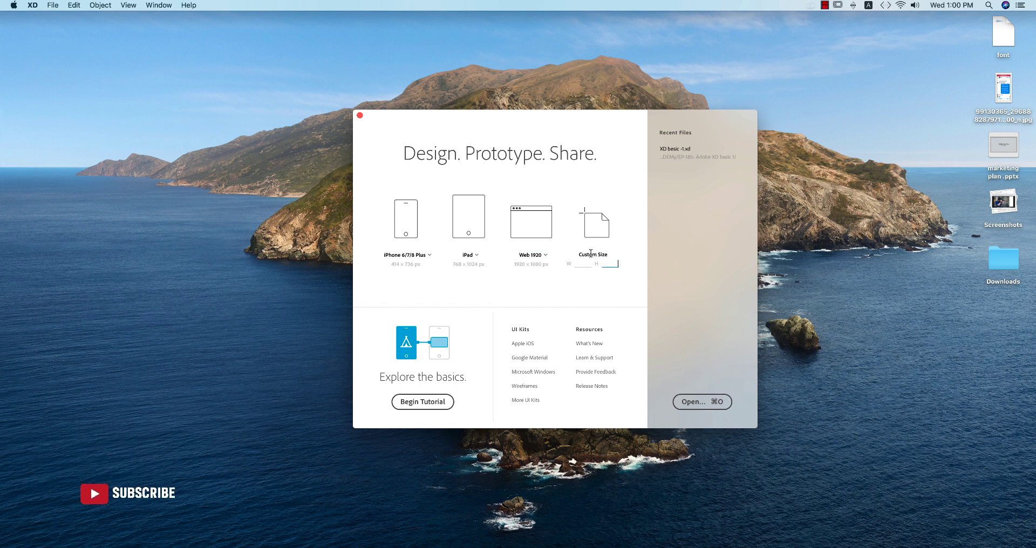
# Create a new document with an iPhone X (375 x 812) artboard and leave the artboard deselected.
pyautogui.click(428, 255)
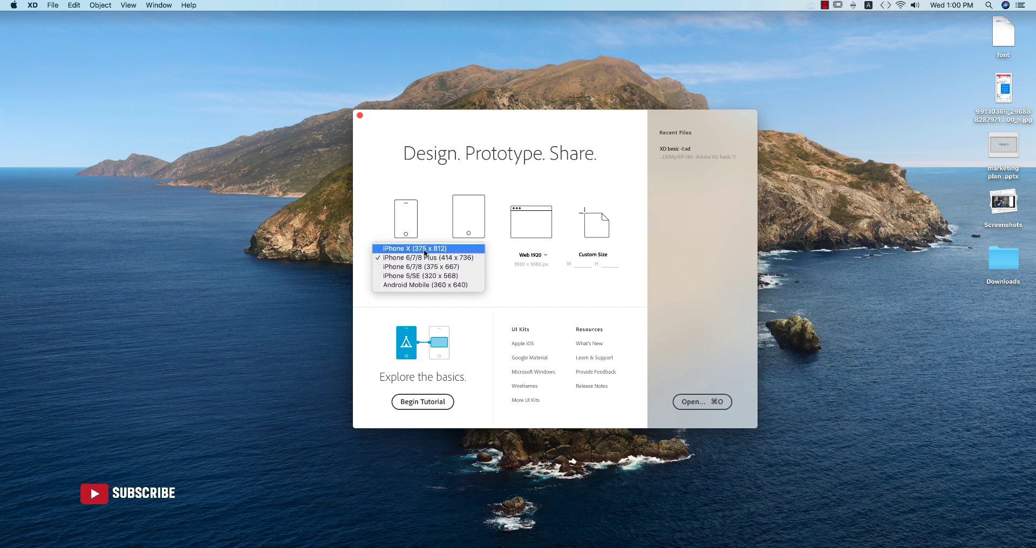
pyautogui.click(423, 249)
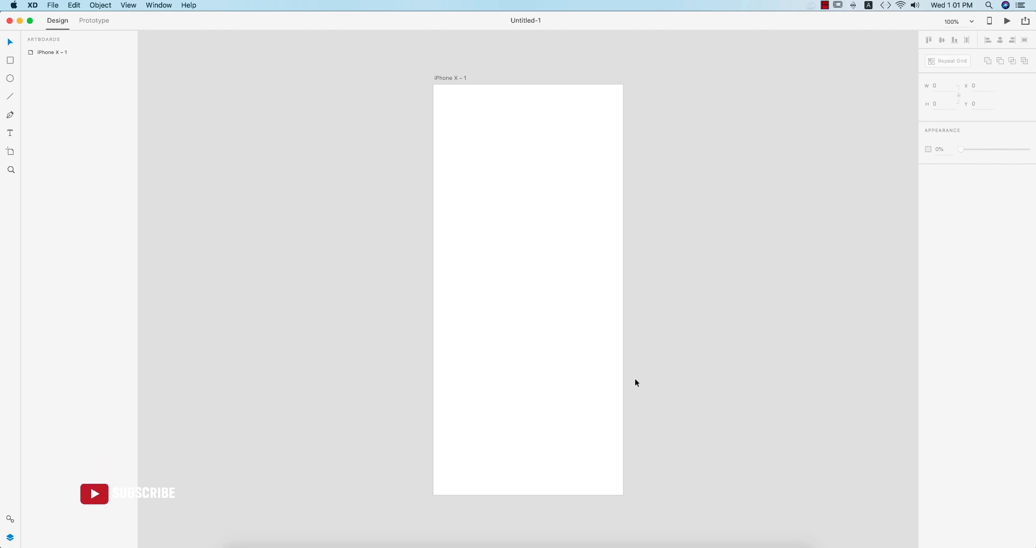
pyautogui.click(623, 376)
pyautogui.click(696, 399)
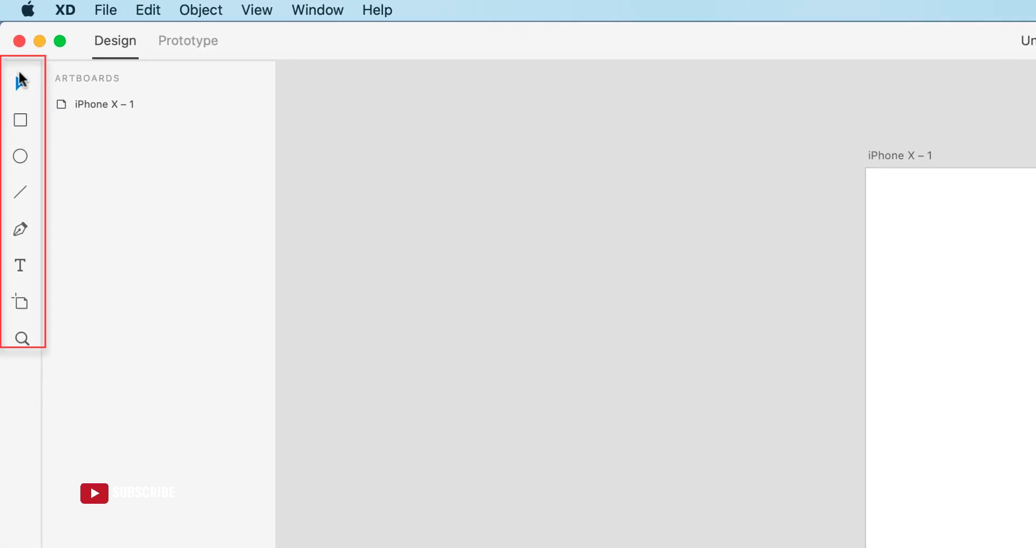
pyautogui.click(26, 119)
pyautogui.click(24, 156)
pyautogui.click(22, 196)
pyautogui.click(20, 231)
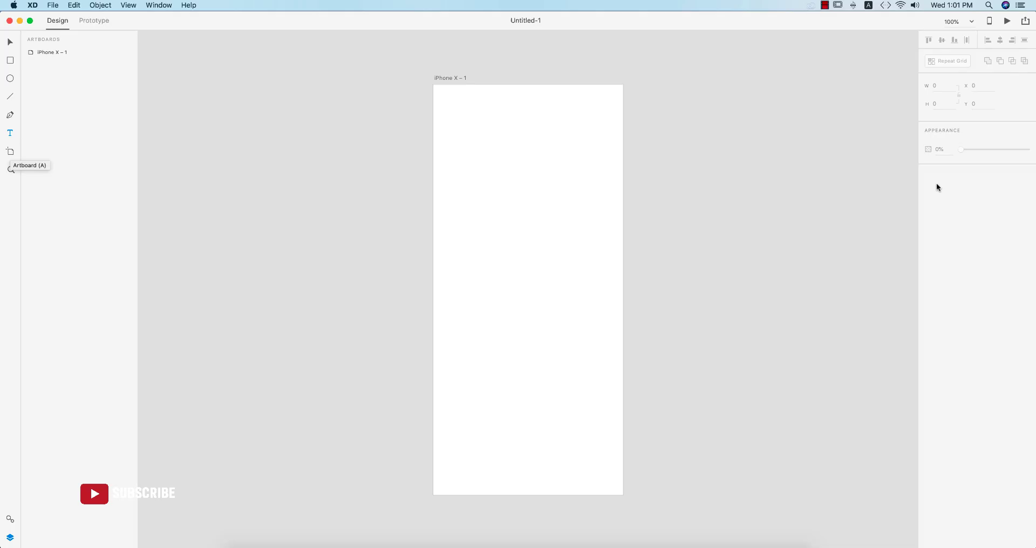
# Try adding two iPhone 6/7/8 Plus artboards beside the iPhone X artboard, undo both additions and return to the Select tool.
pyautogui.click(10, 154)
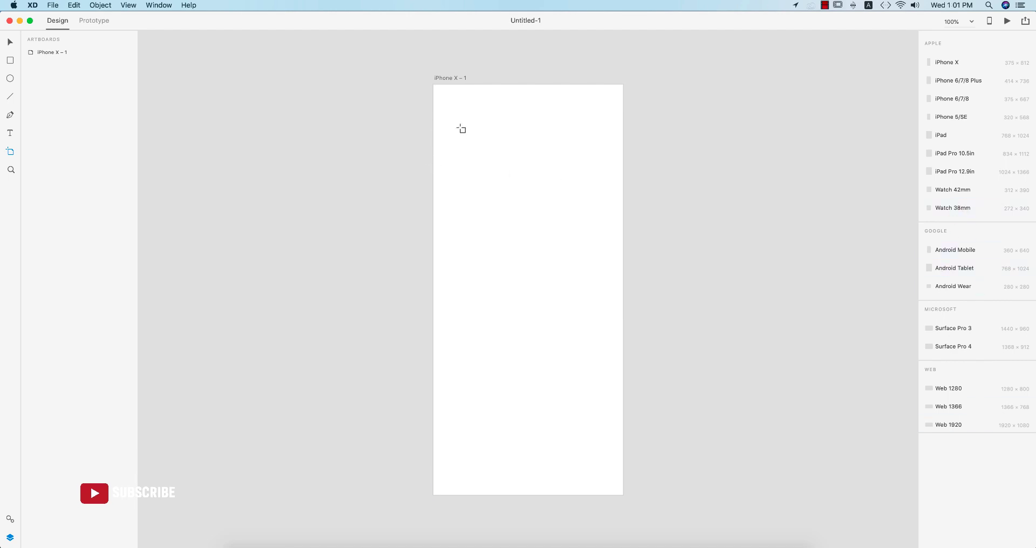
pyautogui.click(951, 80)
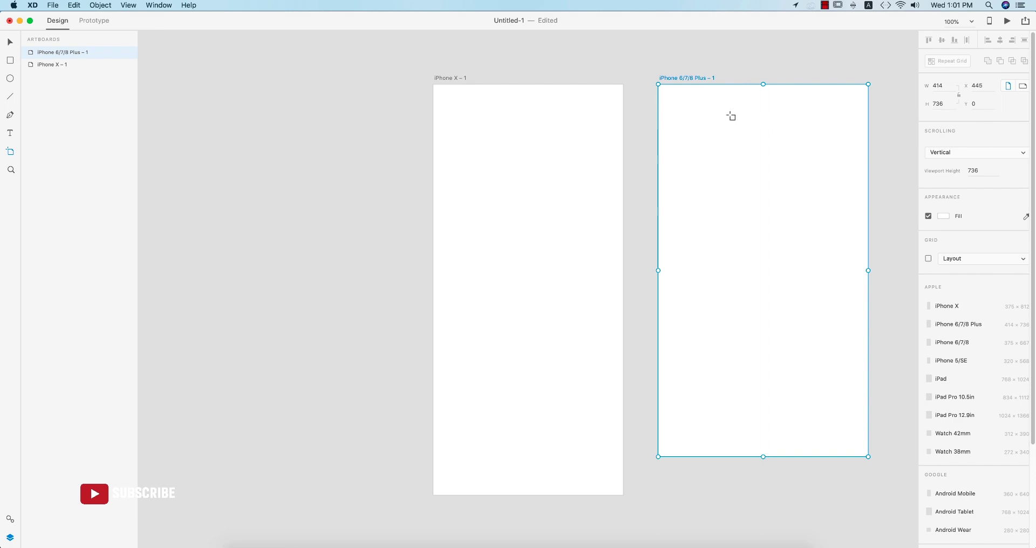
pyautogui.click(467, 109)
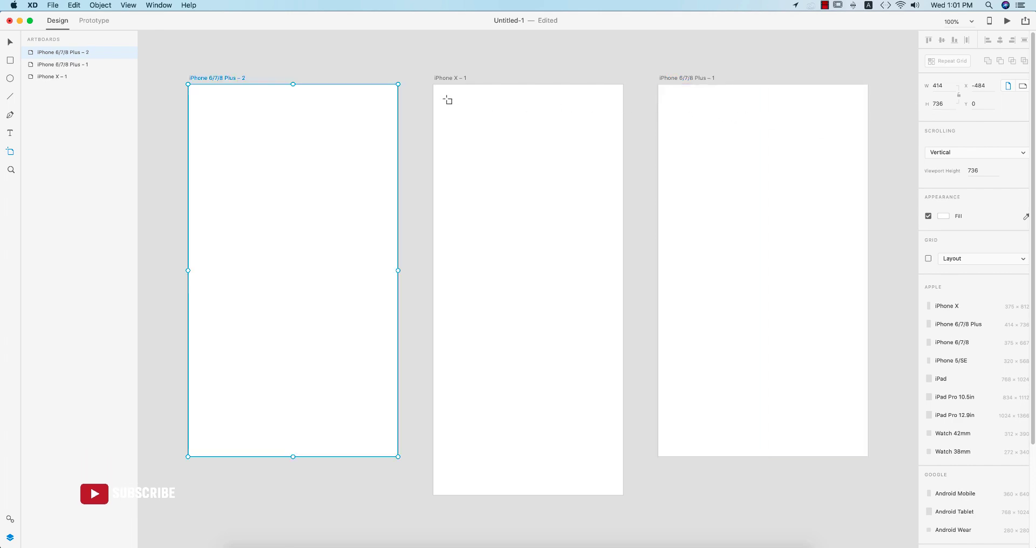
pyautogui.press('super+z')
pyautogui.press('super+z')
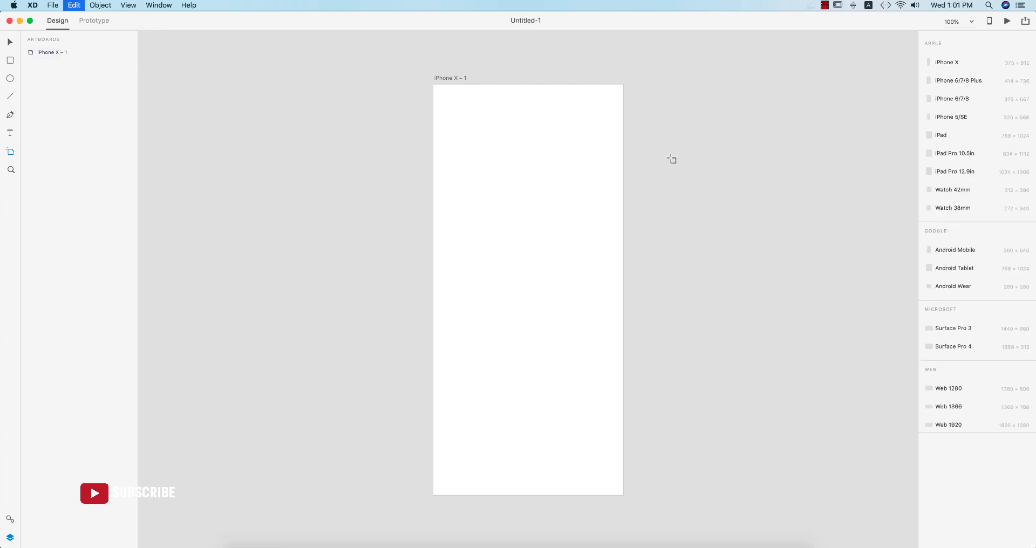
pyautogui.click(9, 43)
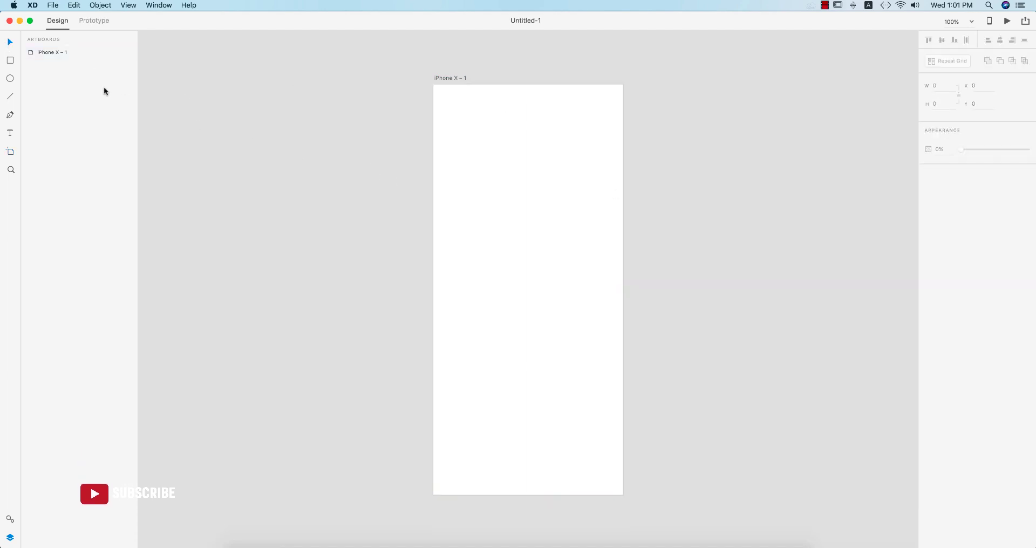
# Rename the iPhone X artboard as "ui of x".
pyautogui.click(43, 54)
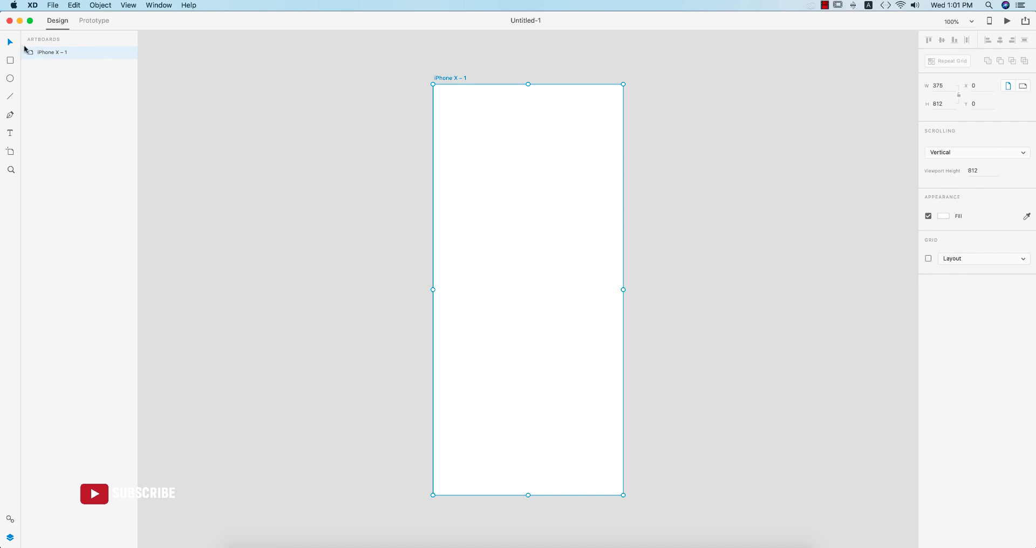
pyautogui.doubleClick(53, 53)
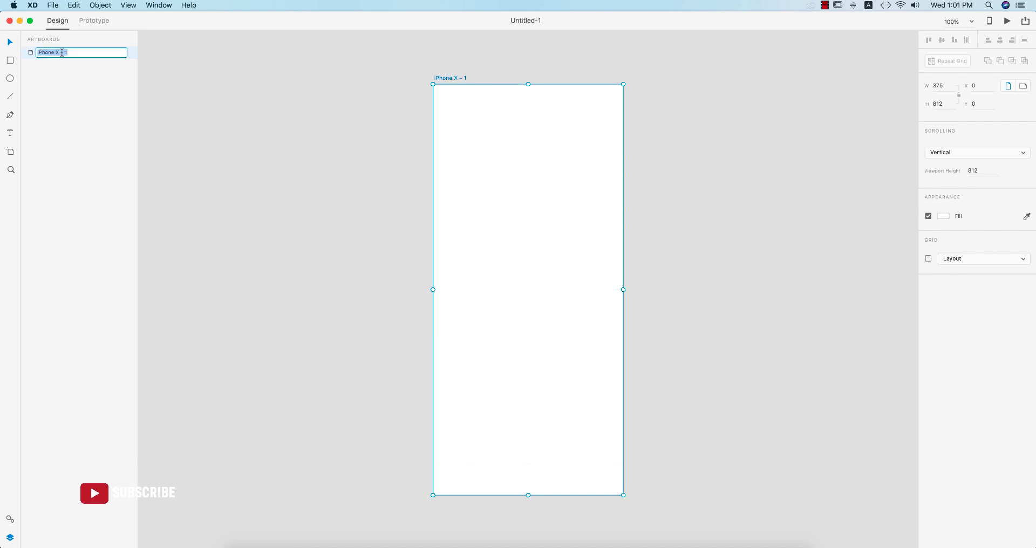
pyautogui.write('ui of x')
pyautogui.press('Return')
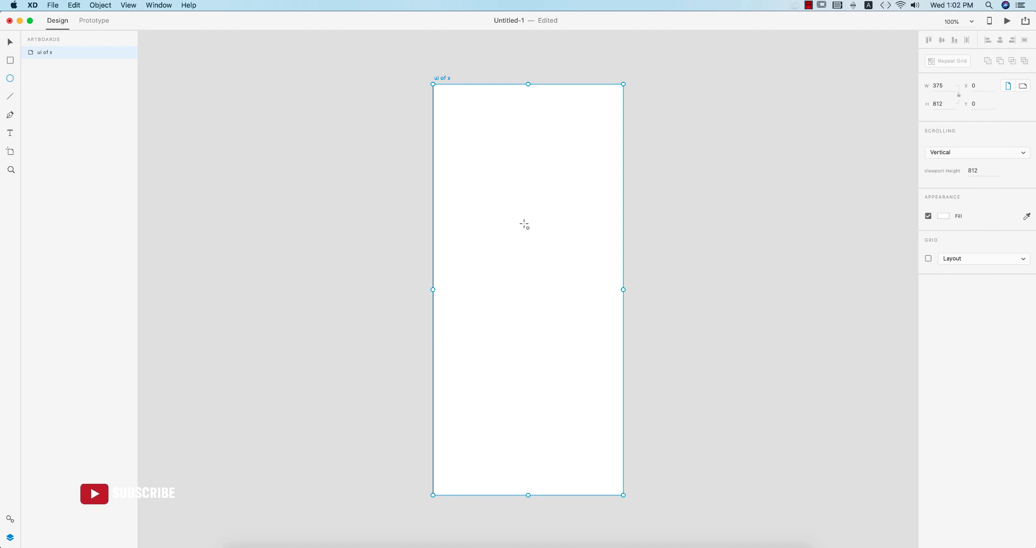
# Draw a circle about 252 px in diameter in the upper half of the "ui of x" artboard.
pyautogui.moveTo(528, 228); pyautogui.dragTo(587, 356)
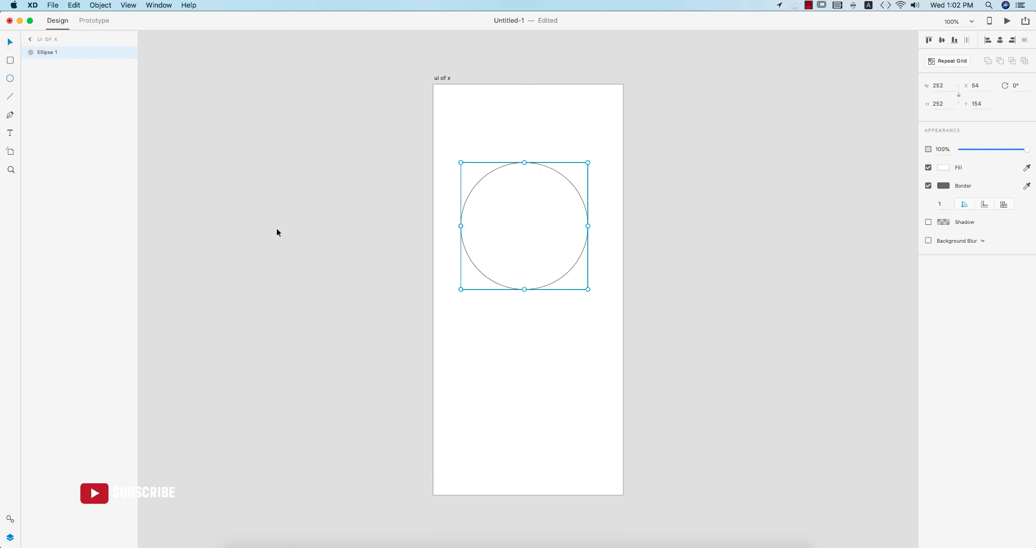
pyautogui.click(278, 232)
# Select the circle and align it to the vertical middle and horizontal centre of the artboard.
pyautogui.click(465, 211)
pyautogui.moveTo(464, 211)
pyautogui.mouseDown()
pyautogui.moveTo(463, 247)
pyautogui.moveTo(470, 225)
pyautogui.mouseUp()
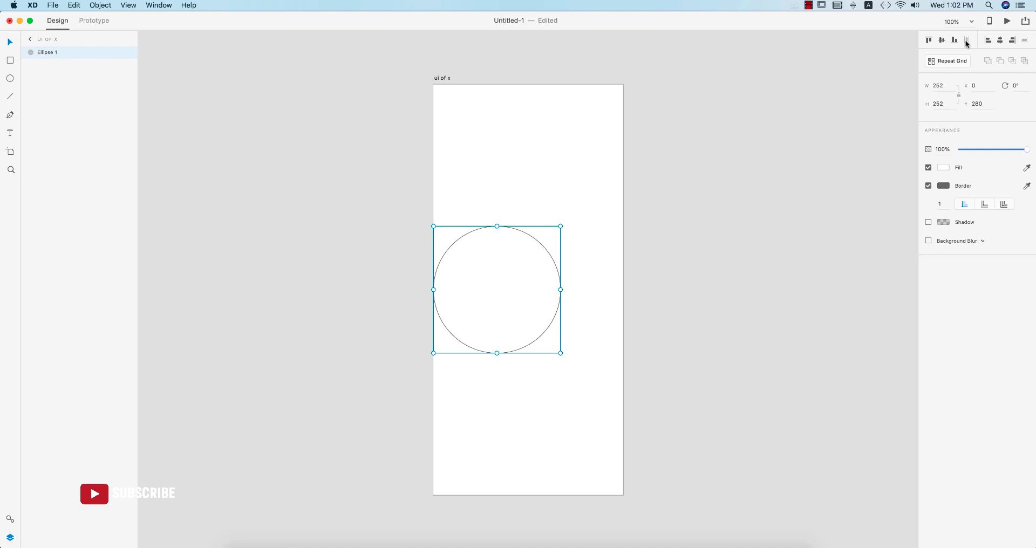
pyautogui.click(1001, 43)
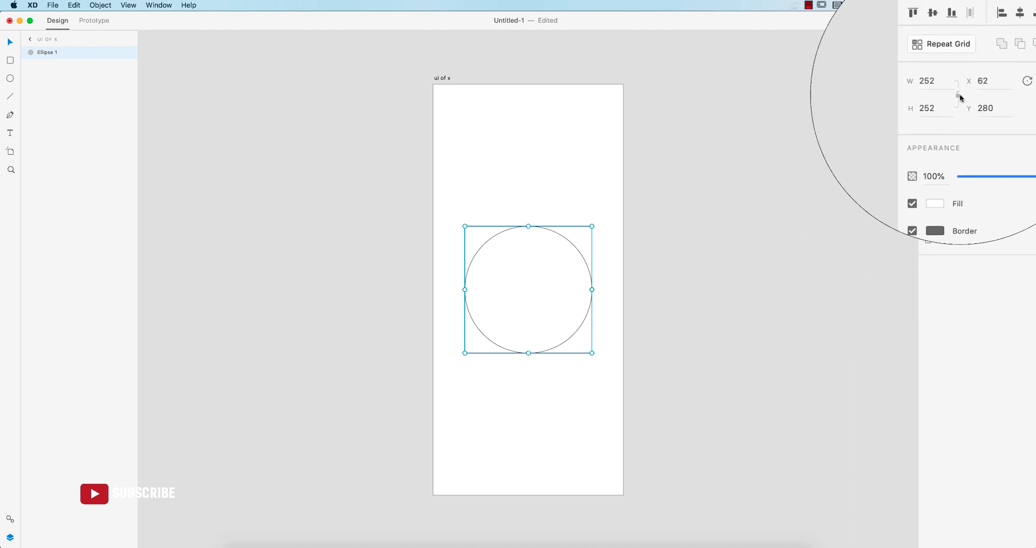
# Try resizing the circle to 500 px wide with locked proportions, and undo the resize.
pyautogui.click(943, 85)
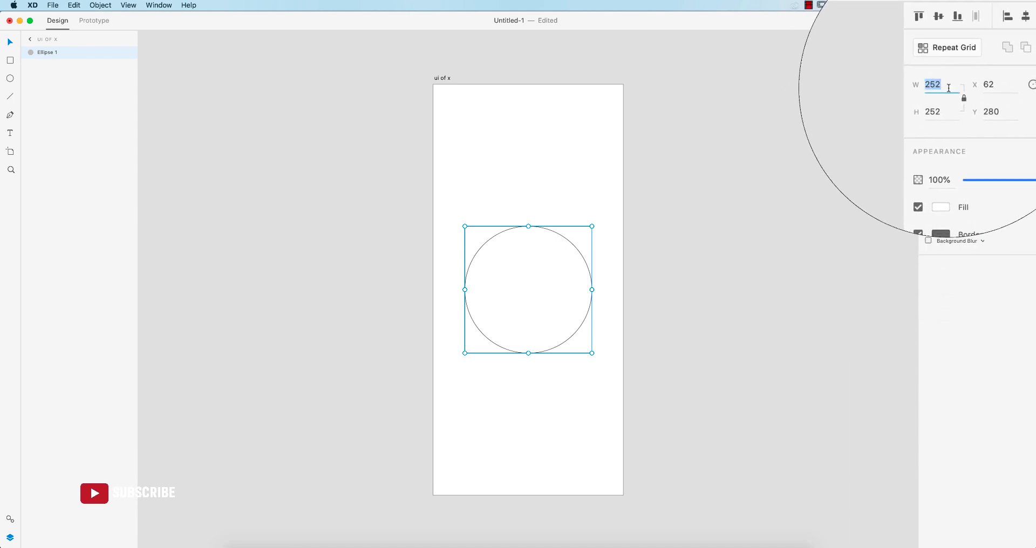
pyautogui.write('500')
pyautogui.press('Return')
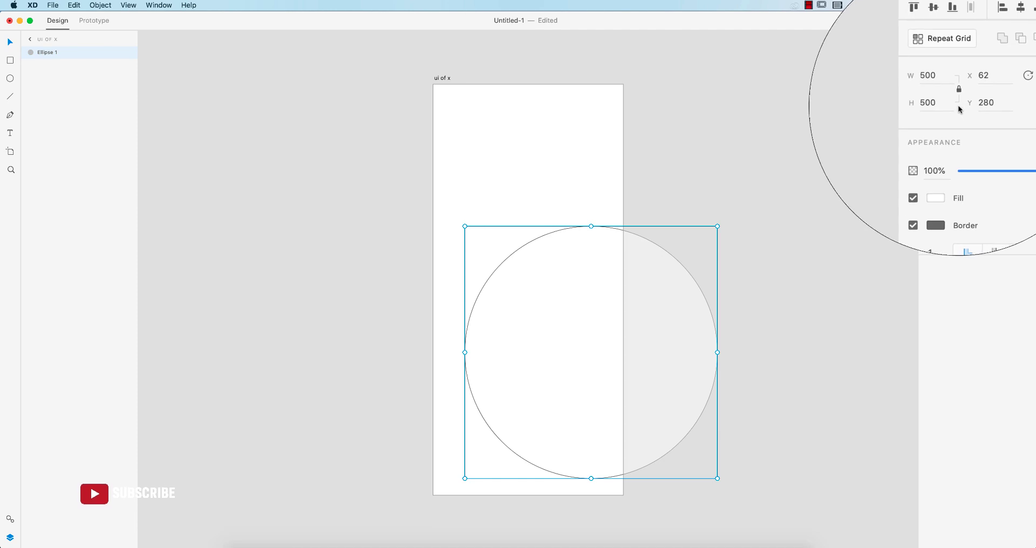
pyautogui.press('super+z')
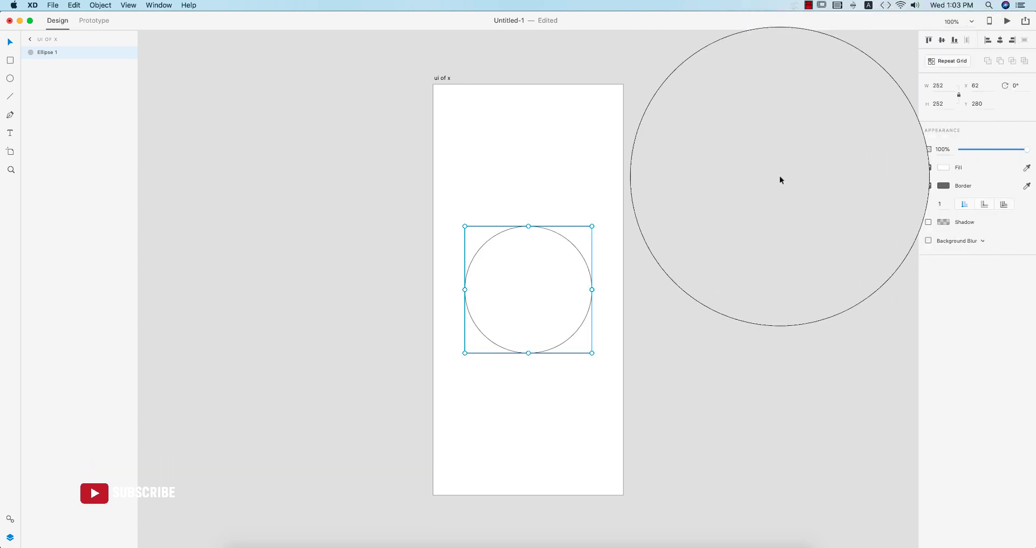
# Fill the circle with a dark purple solid colour.
pyautogui.click(943, 168)
pyautogui.moveTo(898, 159); pyautogui.dragTo(889, 98)
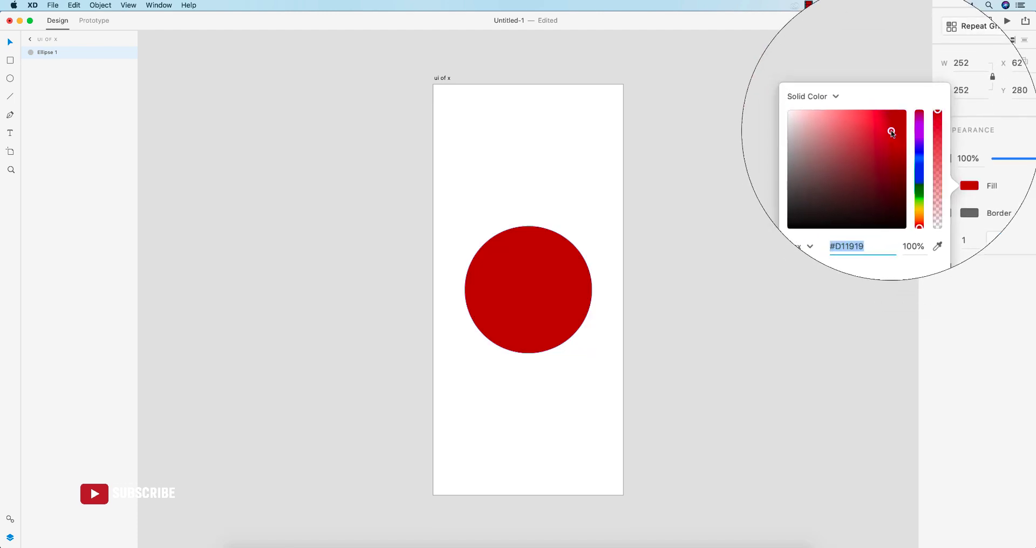
pyautogui.moveTo(911, 136)
pyautogui.mouseDown()
pyautogui.moveTo(912, 122)
pyautogui.moveTo(915, 145)
pyautogui.moveTo(915, 133)
pyautogui.mouseUp()
pyautogui.moveTo(888, 171)
pyautogui.mouseDown()
pyautogui.moveTo(891, 161)
pyautogui.moveTo(889, 174)
pyautogui.mouseUp()
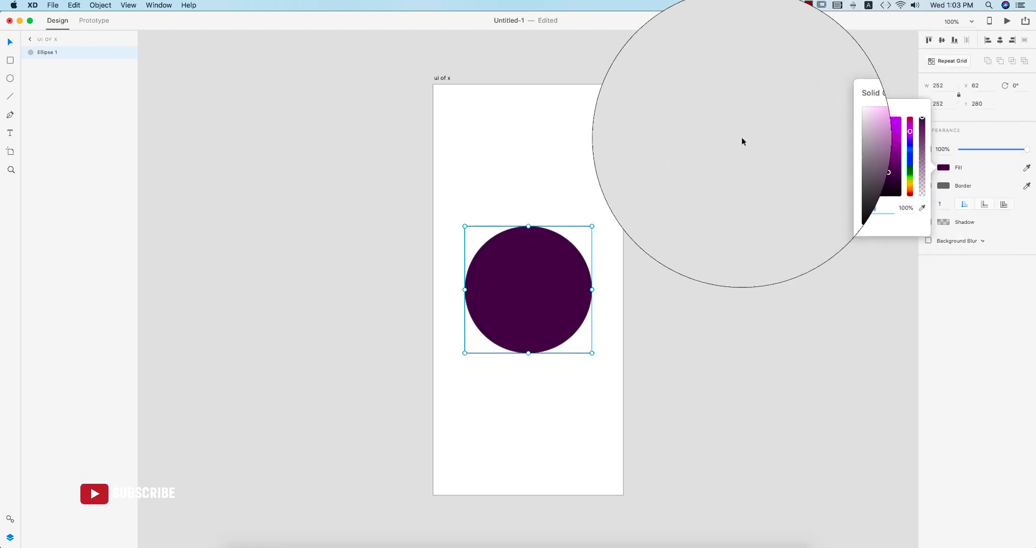
pyautogui.click(993, 168)
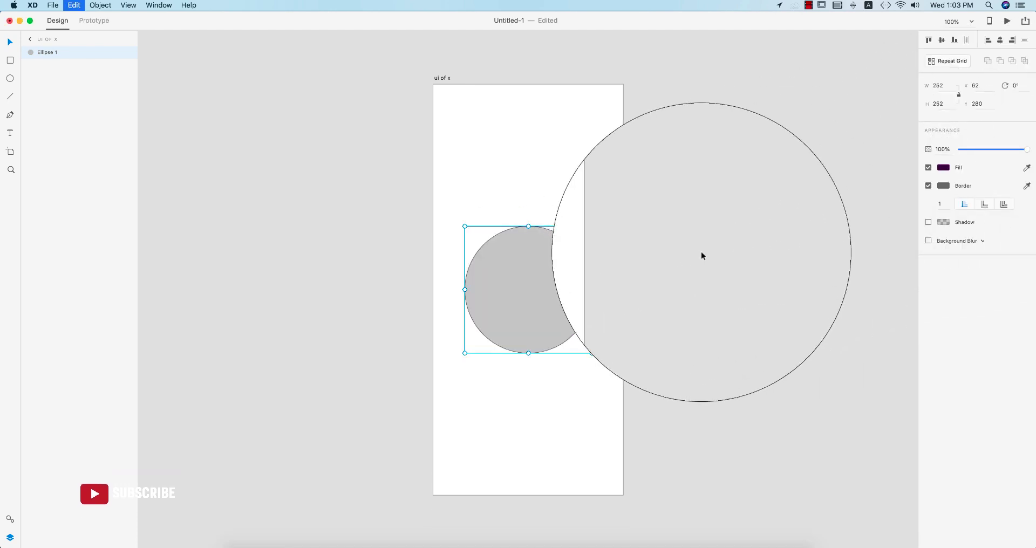
# Toggle the circle's border off and back on to compare its effect.
pyautogui.click(929, 185)
pyautogui.click(928, 185)
pyautogui.click(928, 186)
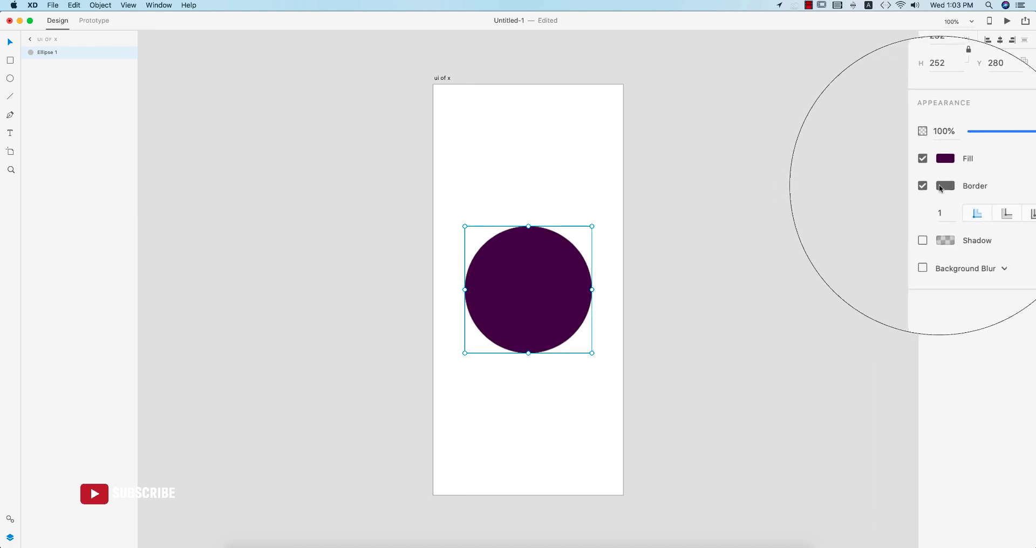
# Change the circle's border colour to a vivid magenta.
pyautogui.click(950, 185)
pyautogui.click(909, 143)
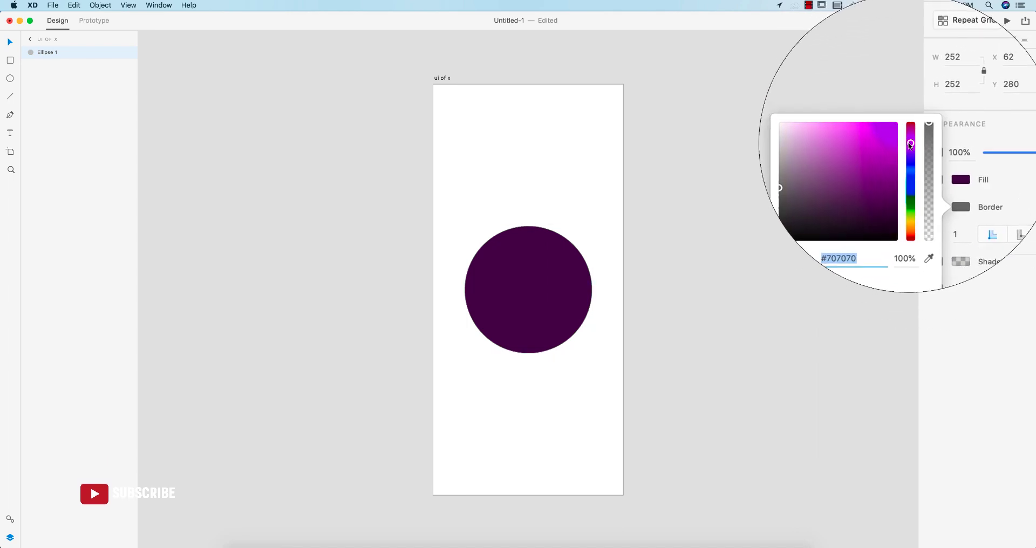
pyautogui.click(894, 124)
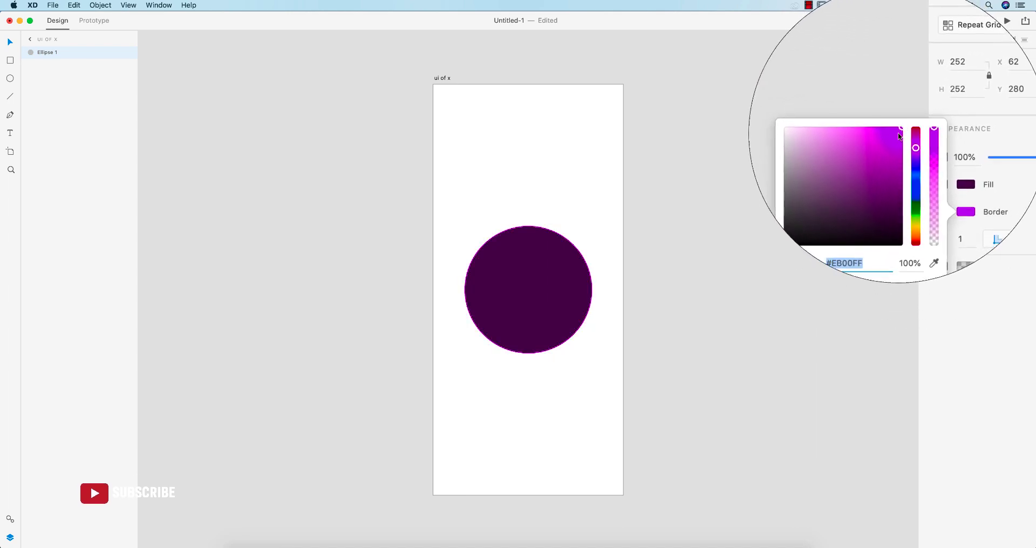
pyautogui.click(950, 189)
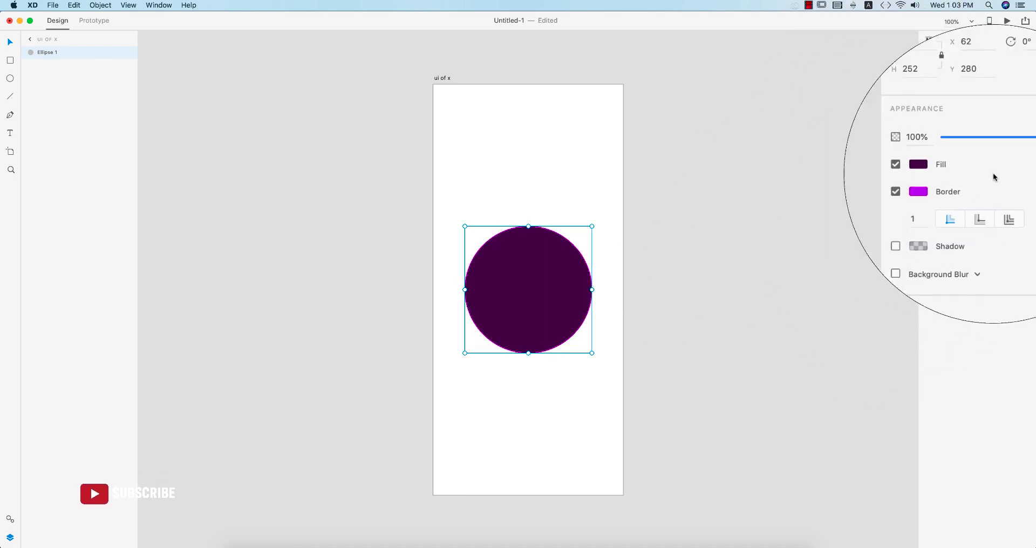
pyautogui.click(945, 188)
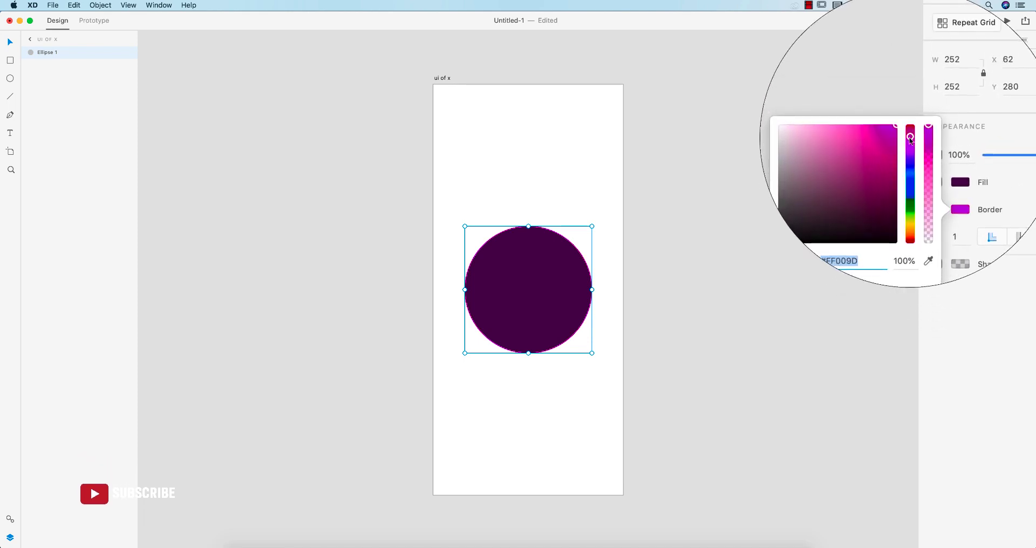
pyautogui.click(976, 135)
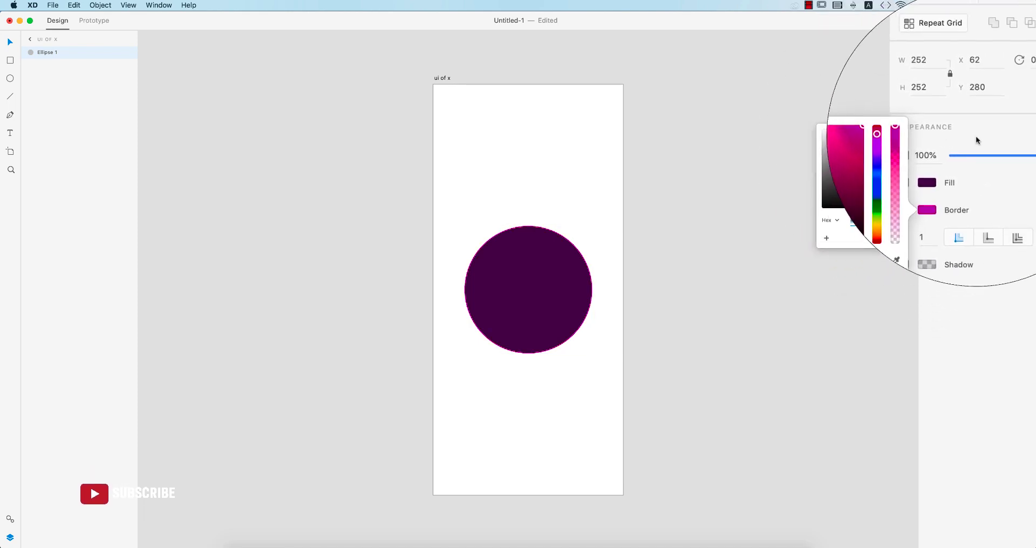
# Set the circle's border width to 10 and move the circle up slightly to Y 264.
pyautogui.click(942, 204)
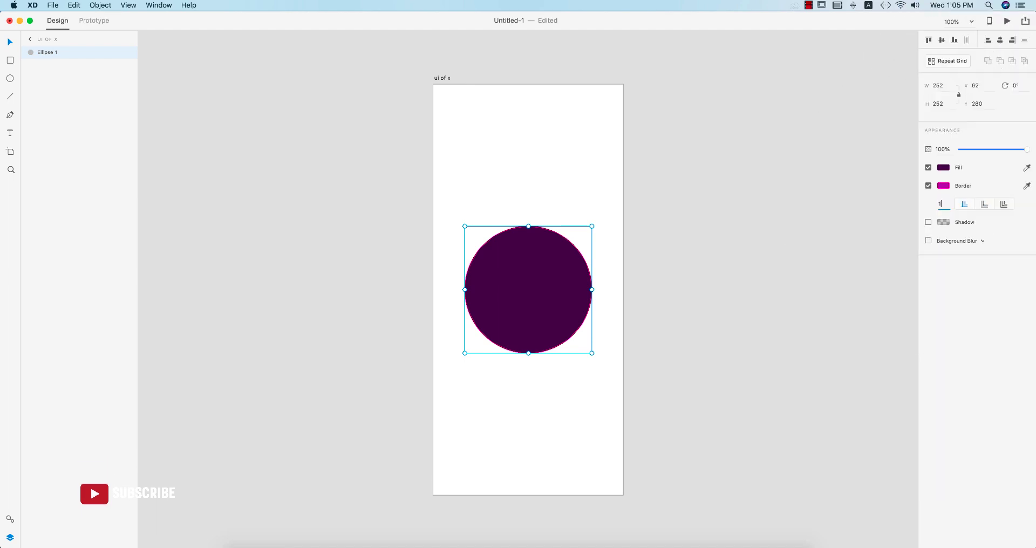
pyautogui.write('0')
pyautogui.press('Return')
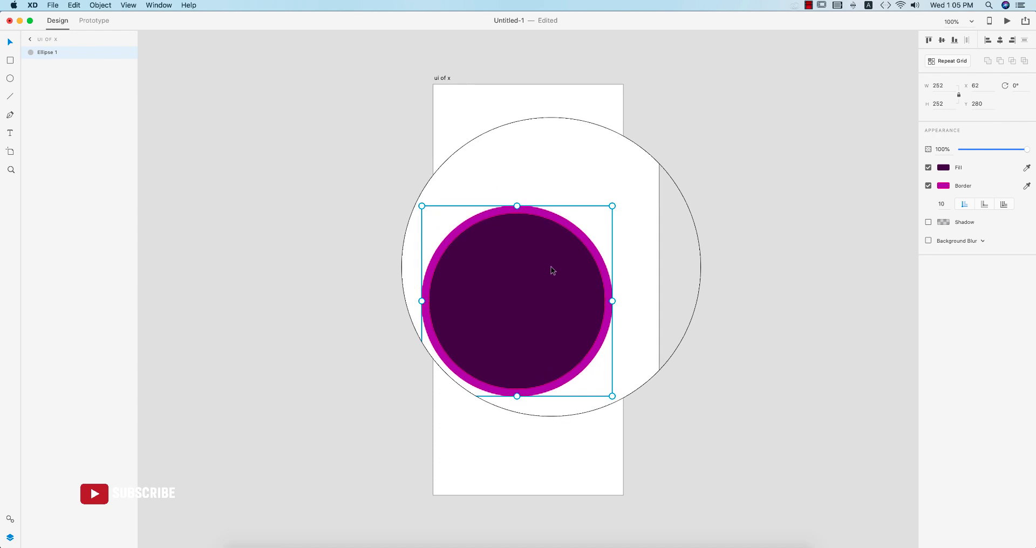
pyautogui.moveTo(552, 271); pyautogui.dragTo(551, 263)
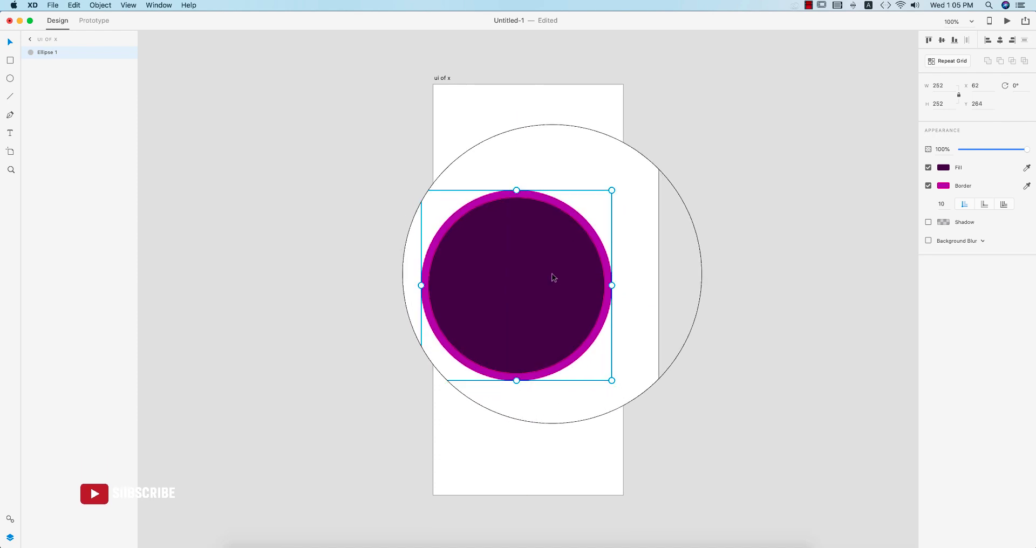
# Add a shadow to the circle with a Y offset of 6 and a blur of 8.
pyautogui.click(929, 222)
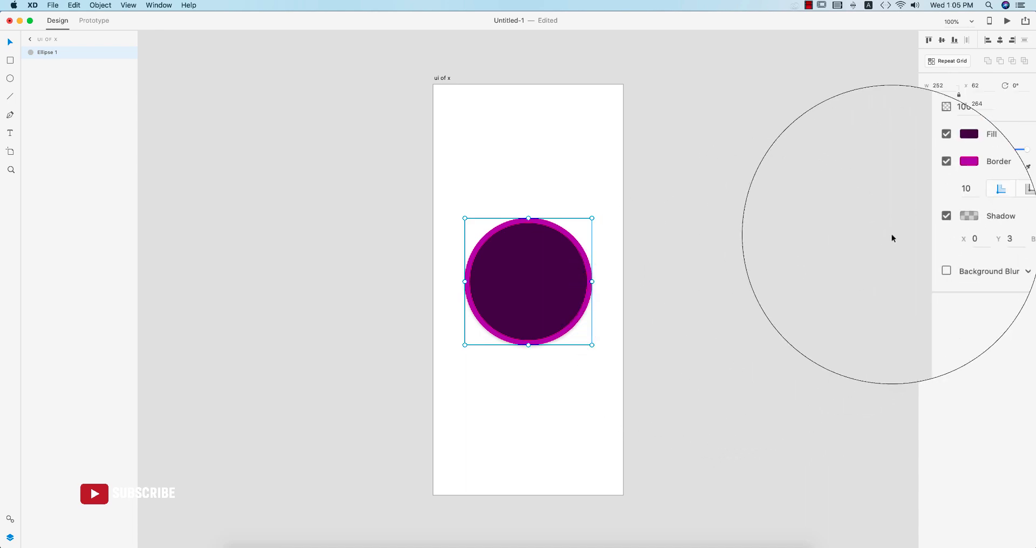
pyautogui.click(928, 222)
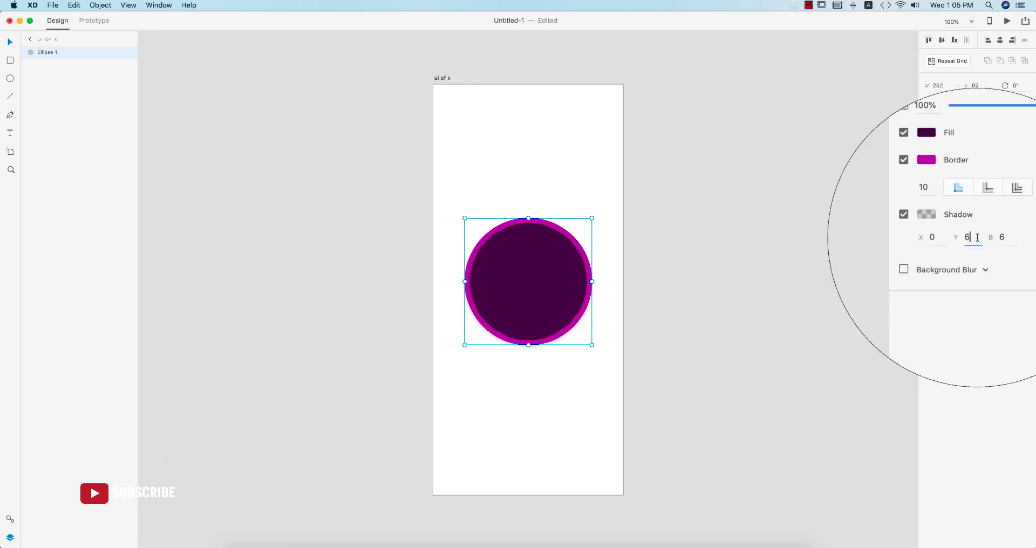
pyautogui.press('Tab')
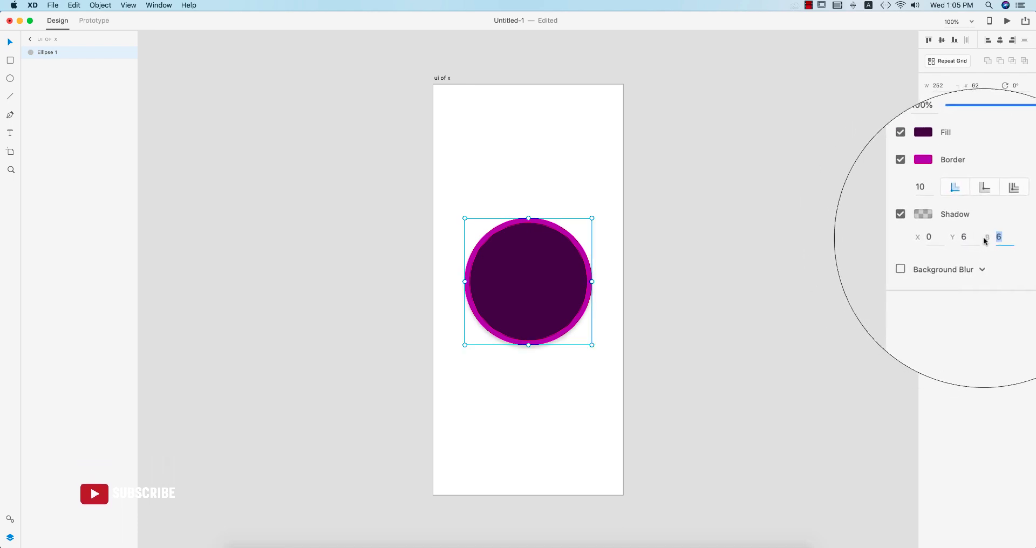
pyautogui.write('8')
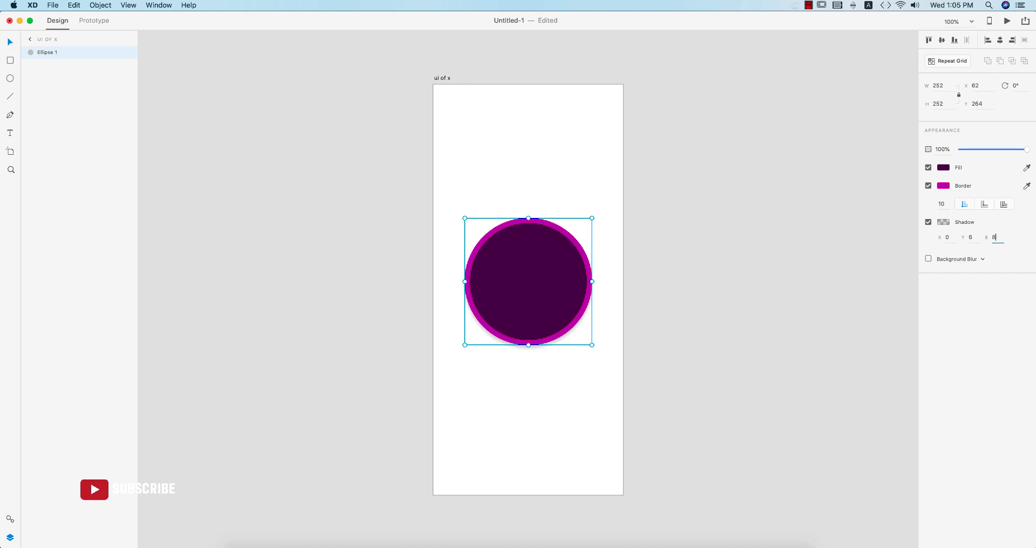
pyautogui.click(928, 222)
pyautogui.click(928, 222)
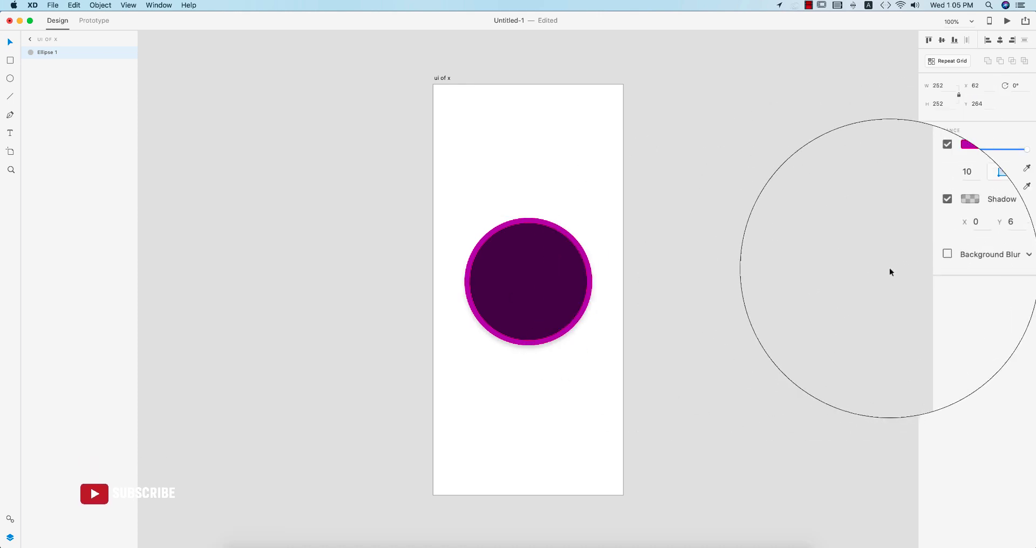
# Try a background blur of 32 and an object blur of 5 on the circle, then turn the blur off.
pyautogui.click(928, 259)
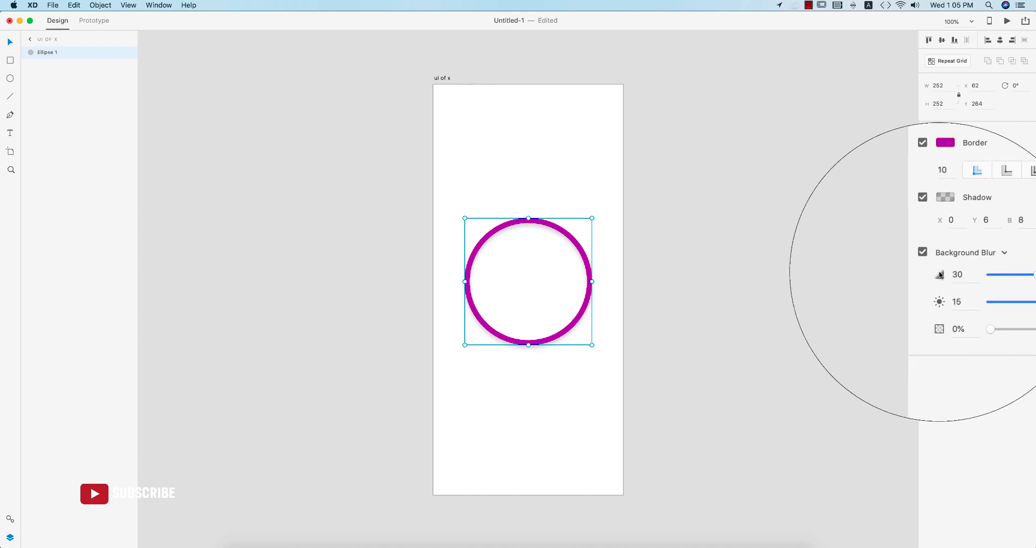
pyautogui.moveTo(991, 274)
pyautogui.mouseDown()
pyautogui.moveTo(1006, 274)
pyautogui.moveTo(976, 275)
pyautogui.moveTo(1010, 277)
pyautogui.mouseUp()
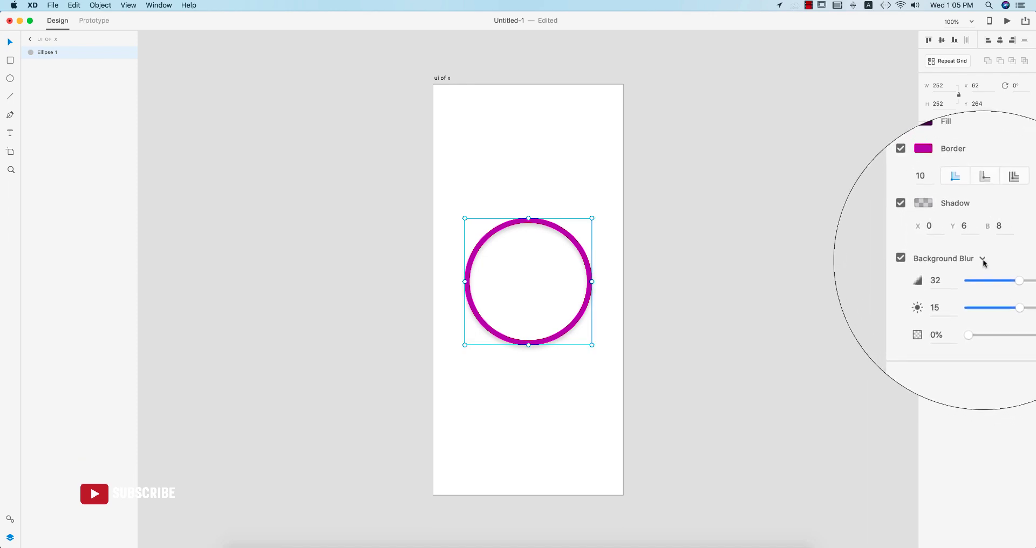
pyautogui.click(983, 260)
pyautogui.click(911, 271)
pyautogui.moveTo(1005, 273); pyautogui.dragTo(978, 274)
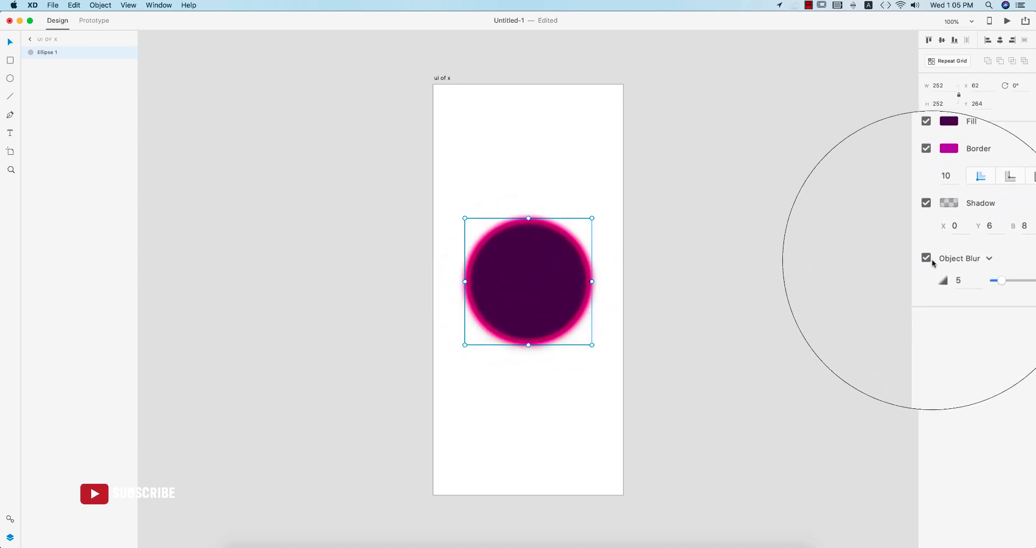
pyautogui.click(928, 258)
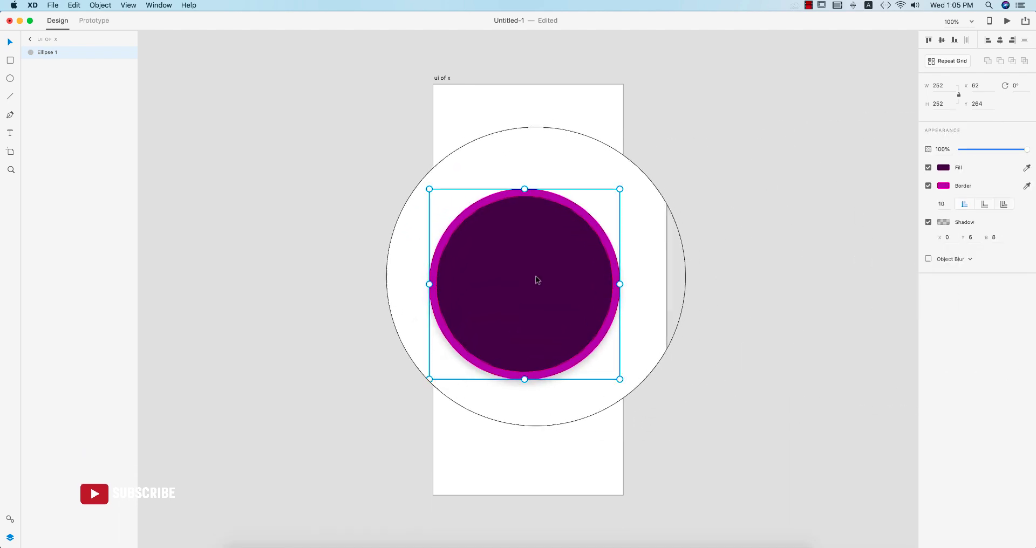
# Place the text "Xd" inside the circle and set its font size to 100.
pyautogui.press('Escape')
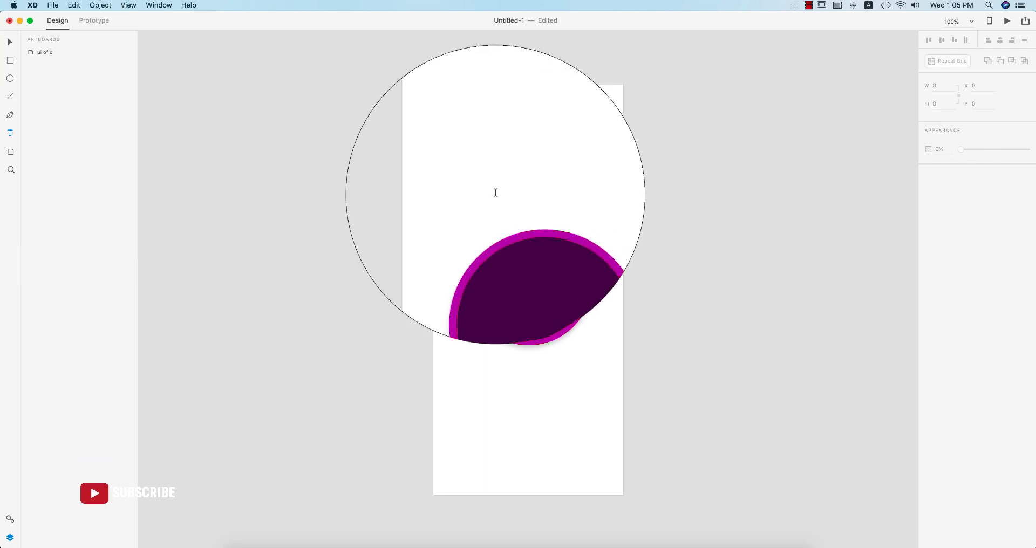
pyautogui.click(510, 279)
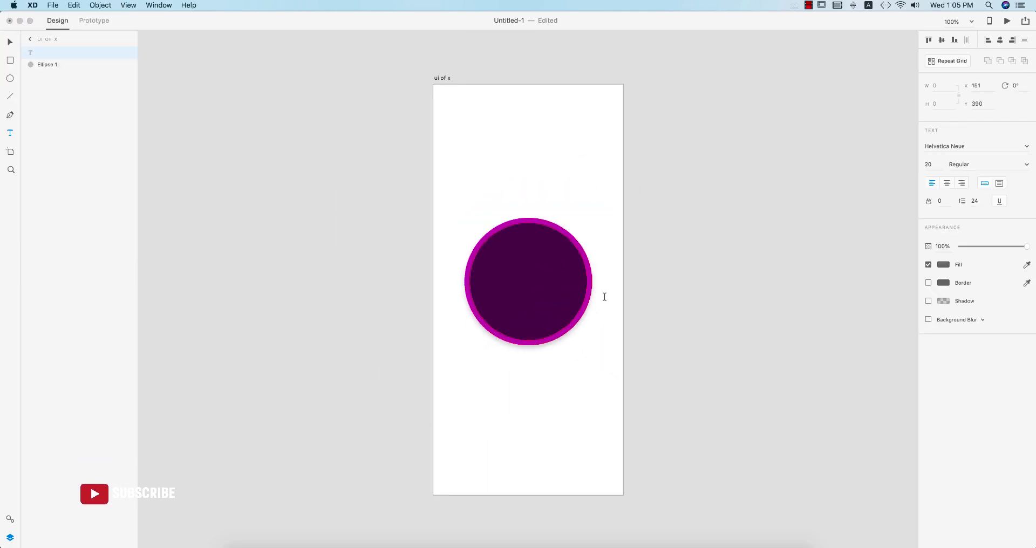
pyautogui.click(943, 265)
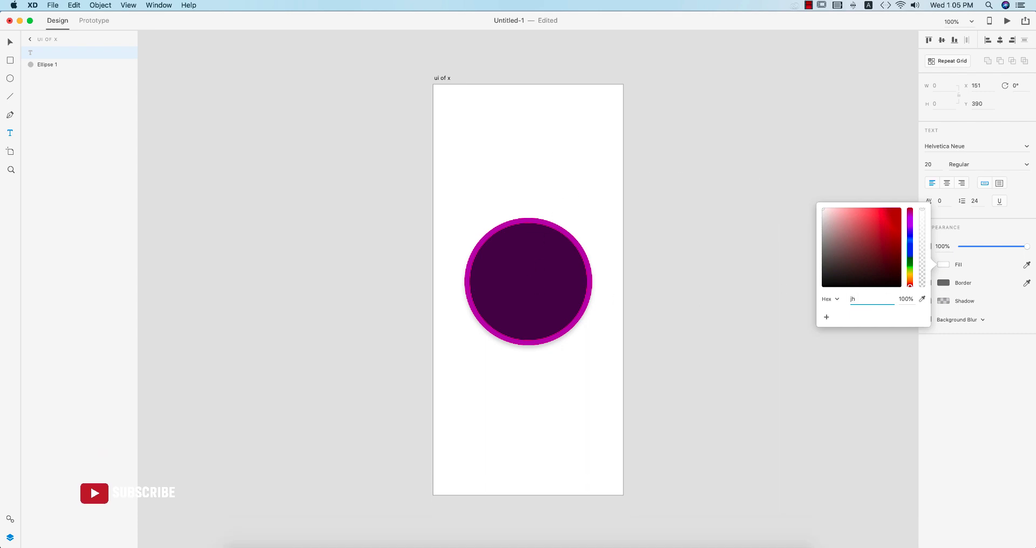
pyautogui.click(559, 291)
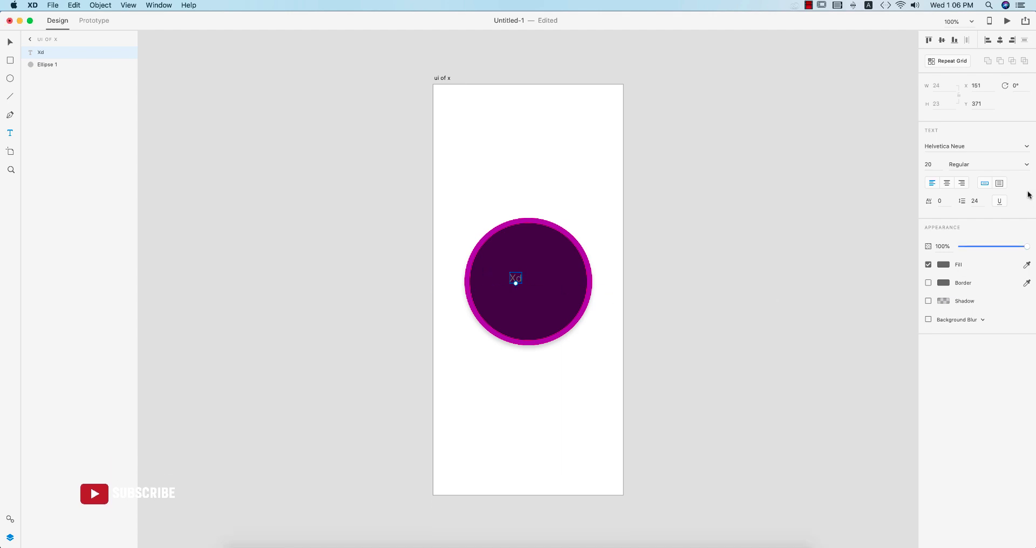
pyautogui.click(929, 164)
pyautogui.write('100')
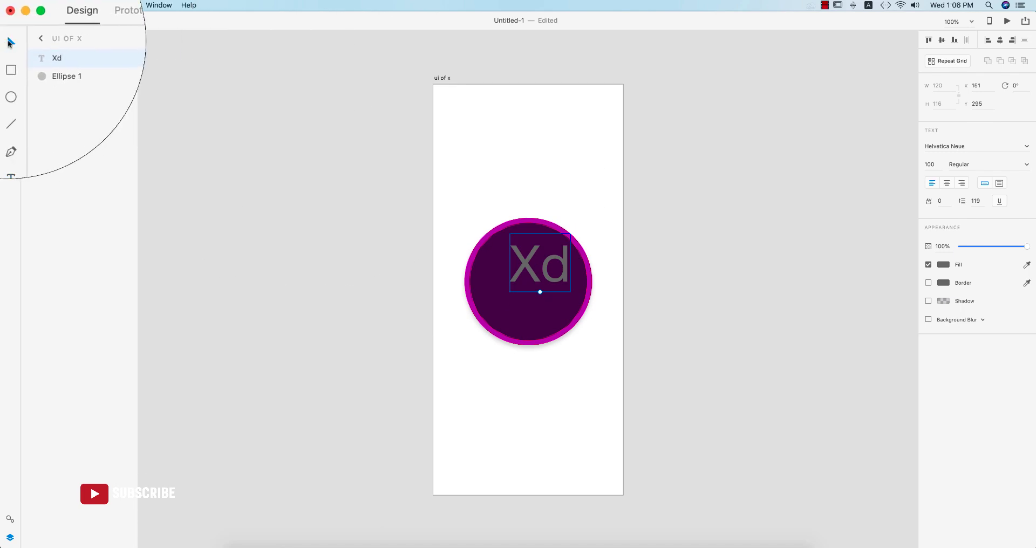
# Centre the "Xd" text horizontally on the artboard and align it vertically with the middle of the circle.
pyautogui.click(1000, 40)
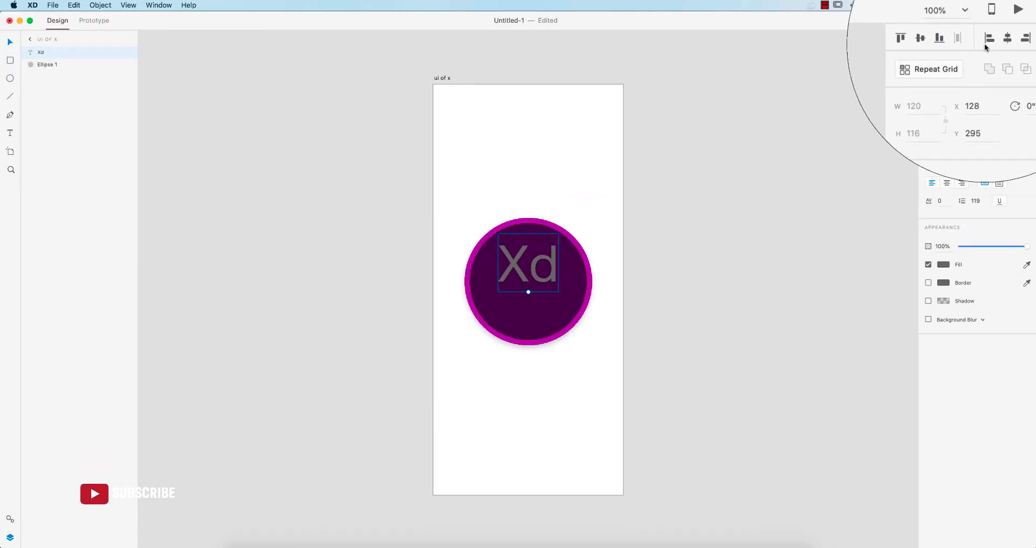
pyautogui.click(783, 148)
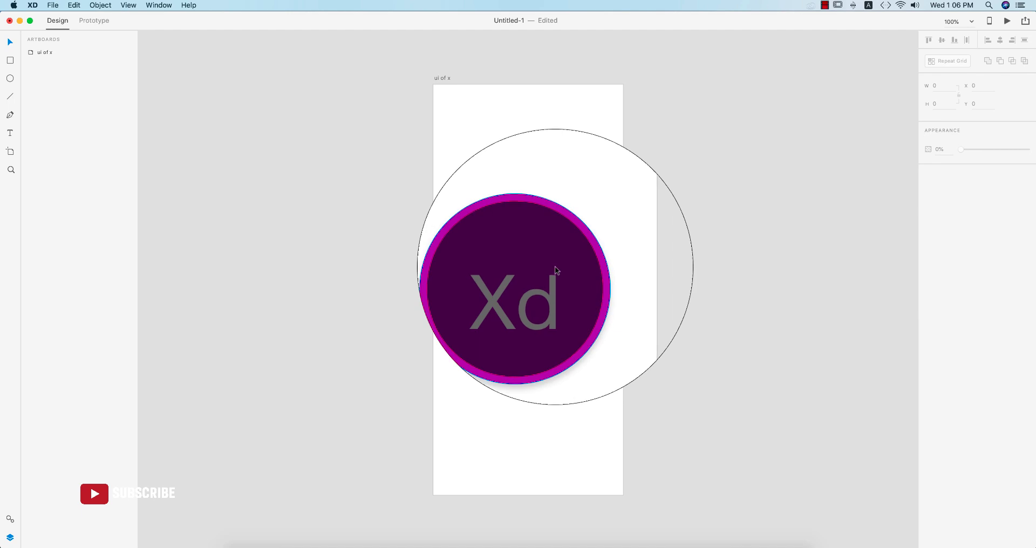
pyautogui.click(557, 271)
pyautogui.moveTo(604, 214); pyautogui.dragTo(458, 396)
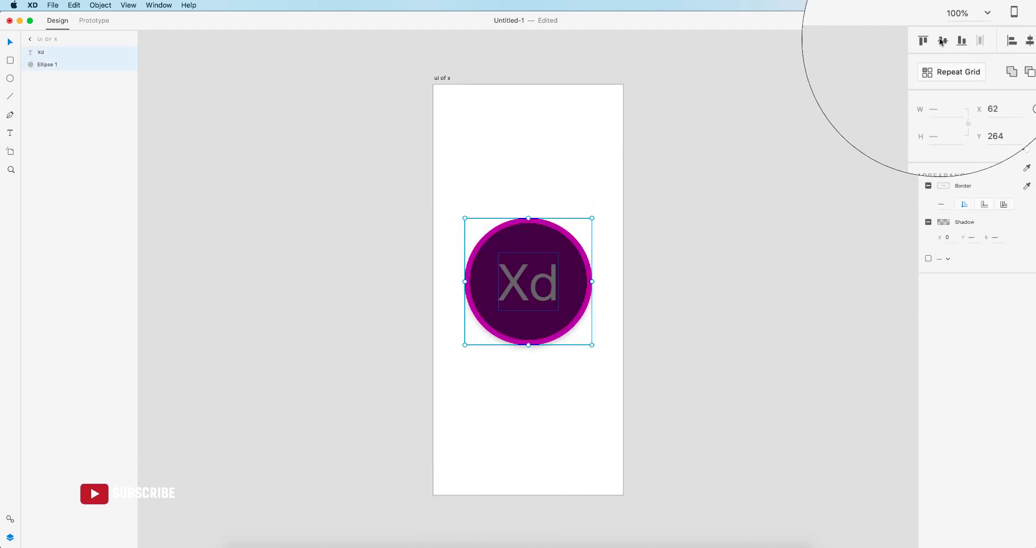
pyautogui.click(765, 225)
# Change the fill colour of the "Xd" text to white.
pyautogui.click(556, 270)
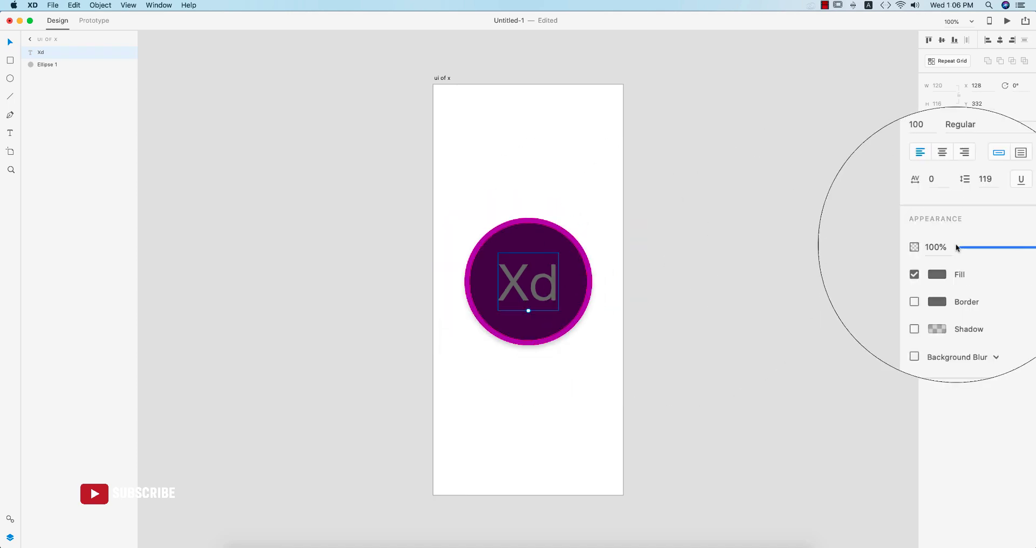
pyautogui.click(944, 263)
pyautogui.moveTo(860, 235); pyautogui.dragTo(817, 209)
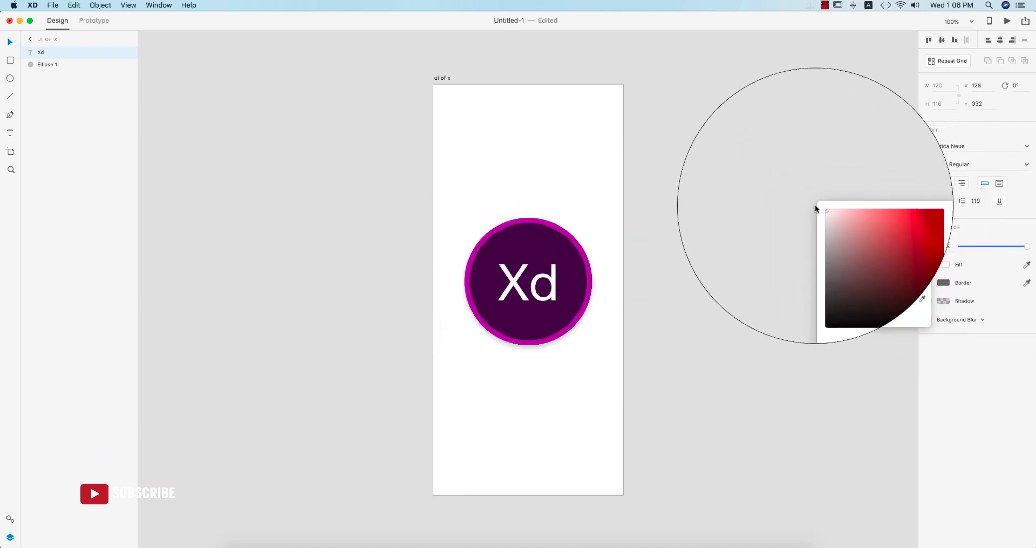
pyautogui.click(778, 195)
# Try the alignment, underline and a character spacing of 100 on the "Xd" text, then undo the changes.
pyautogui.click(527, 273)
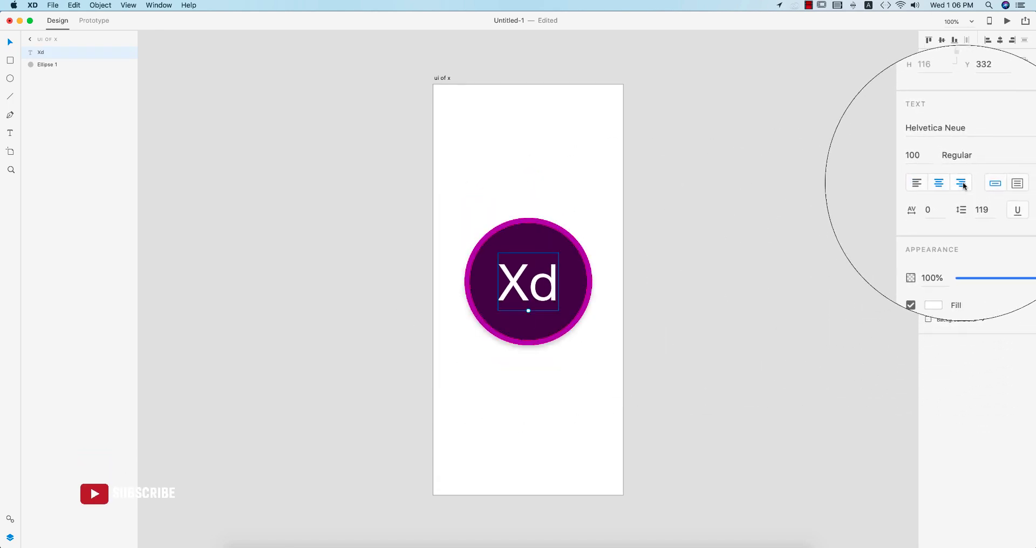
pyautogui.click(932, 183)
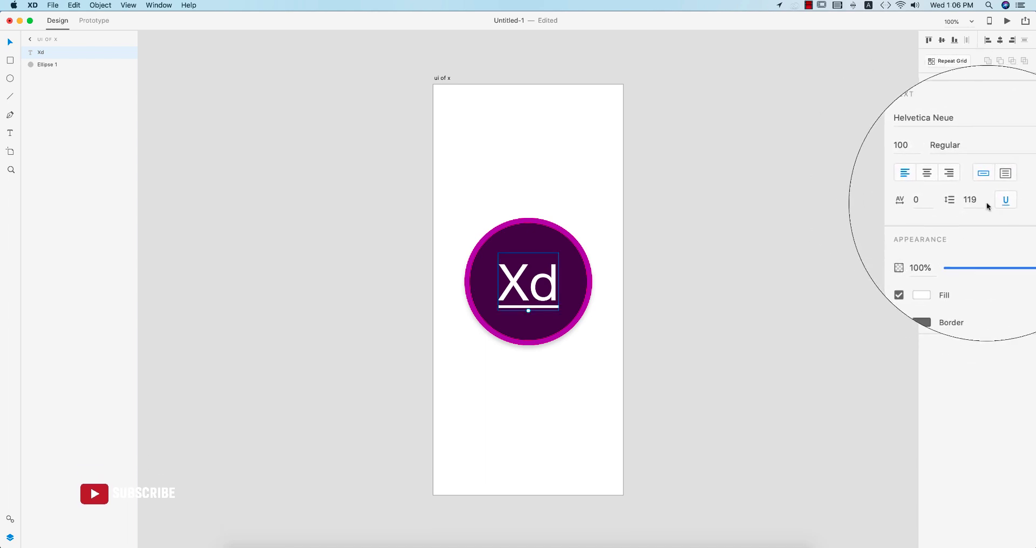
pyautogui.click(1002, 200)
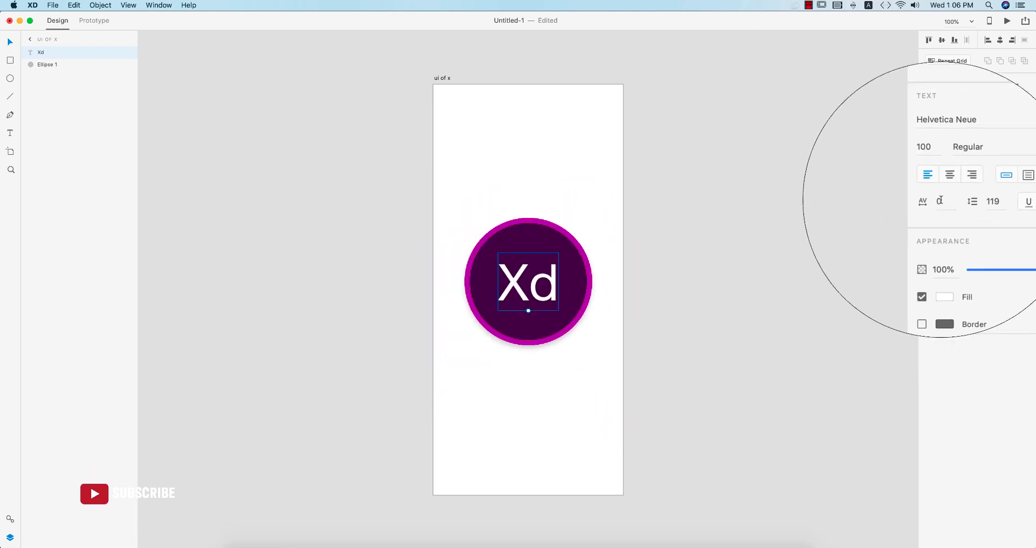
pyautogui.click(931, 202)
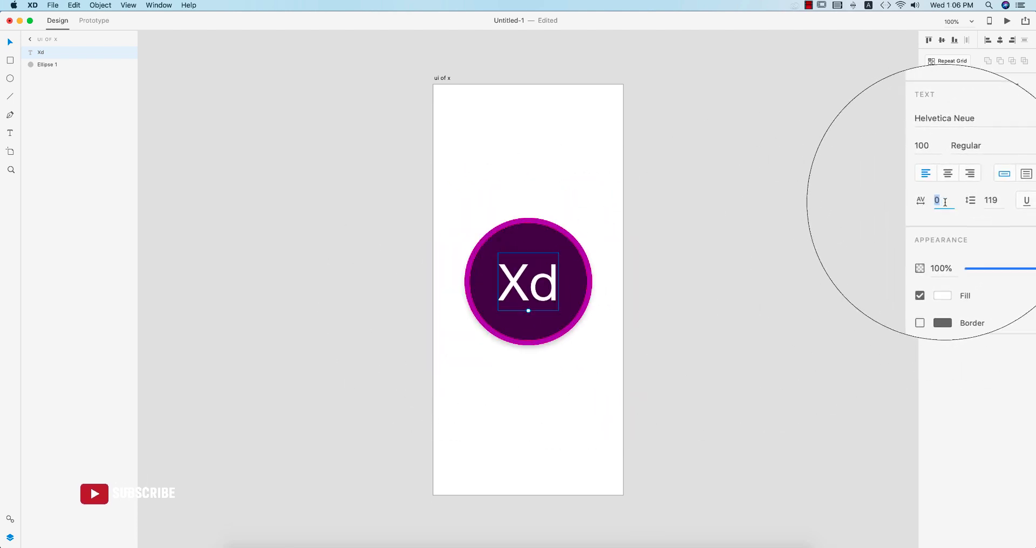
pyautogui.write('100')
pyautogui.press('Return')
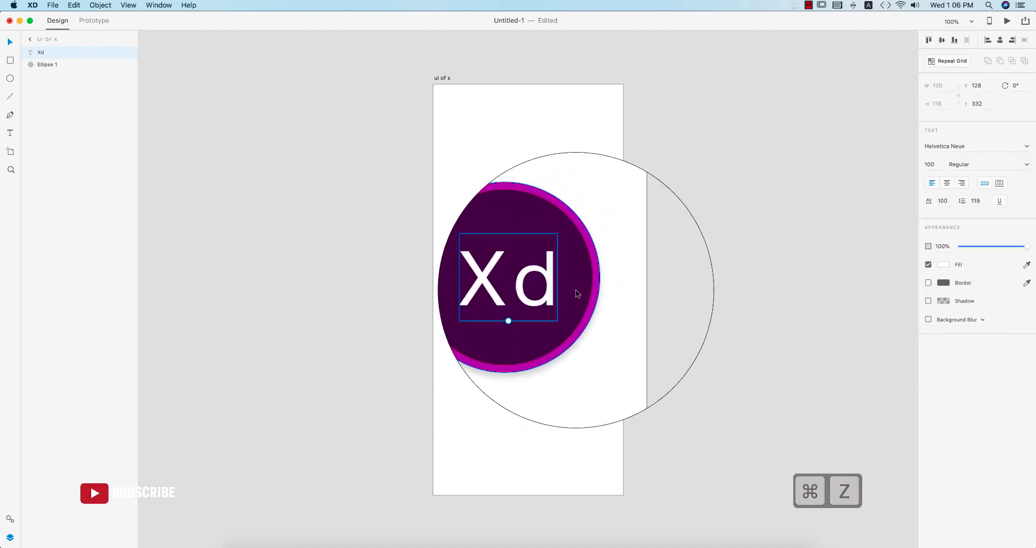
# Try a few fonts on the "Xd" text and set its font to Avenir.
pyautogui.click(1028, 149)
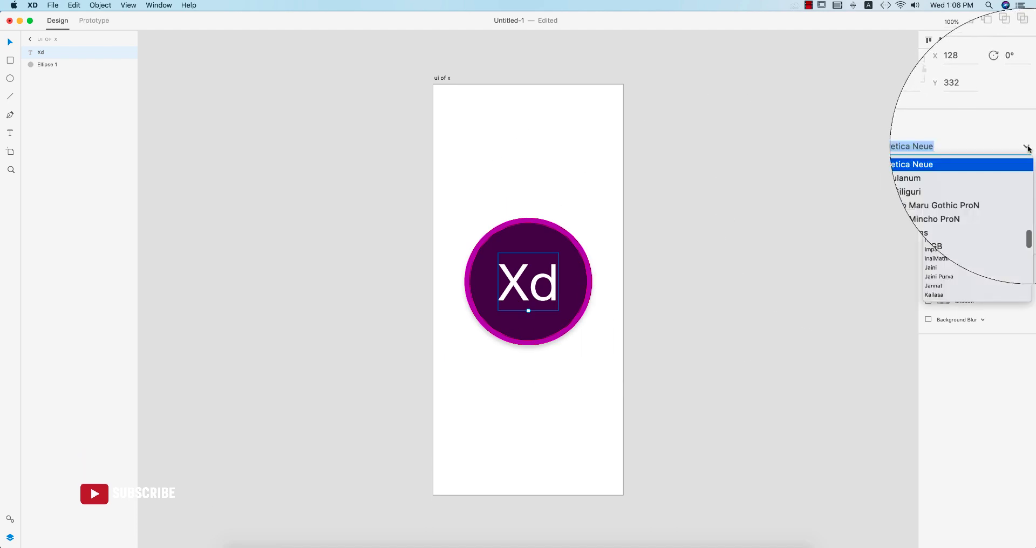
pyautogui.press('Escape')
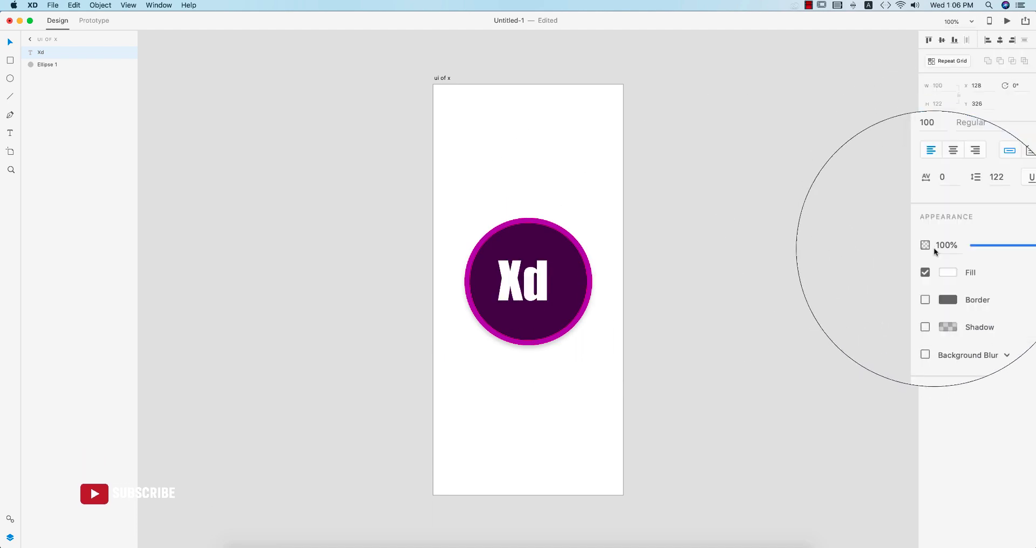
pyautogui.click(949, 146)
pyautogui.scroll(-3, 971, 243)
pyautogui.click(953, 286)
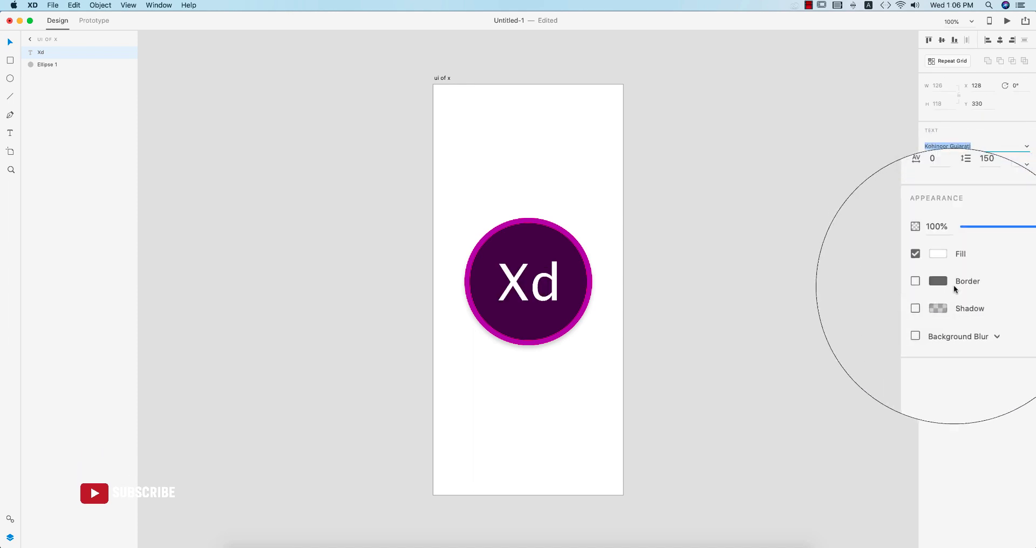
pyautogui.write('A')
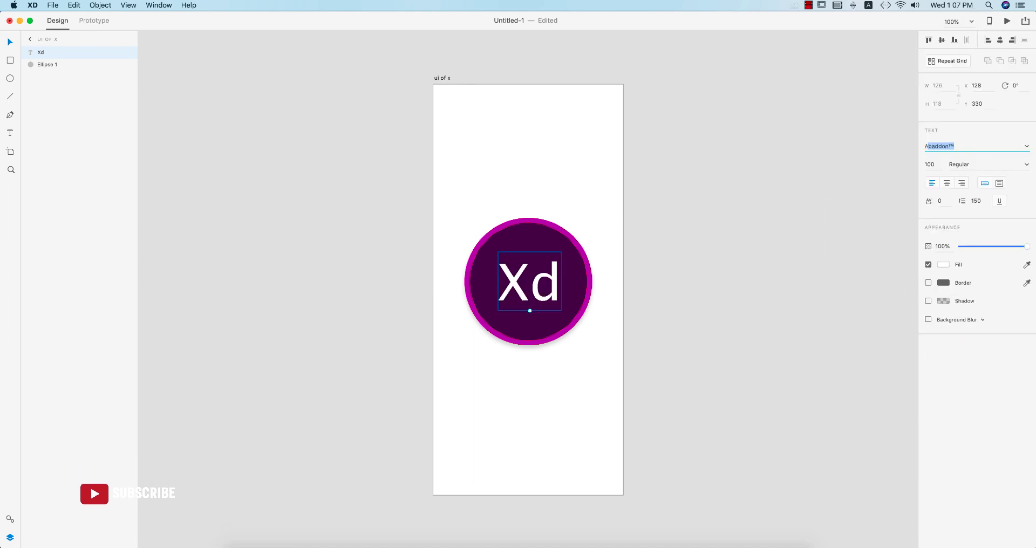
pyautogui.write('v')
pyautogui.press('Return')
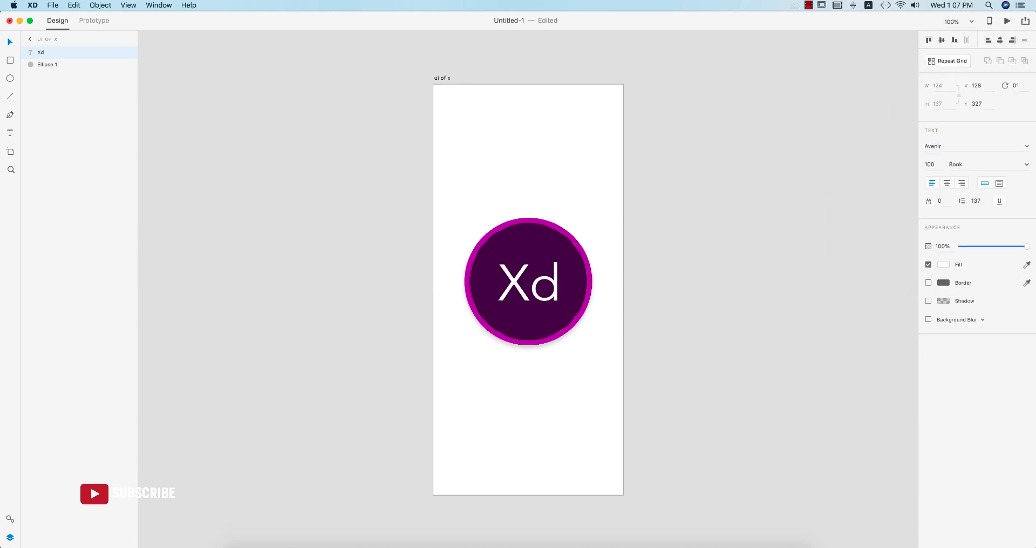
# Compare the Medium and Heavy weights on the "Xd" text and set its weight to Black.
pyautogui.click(1028, 170)
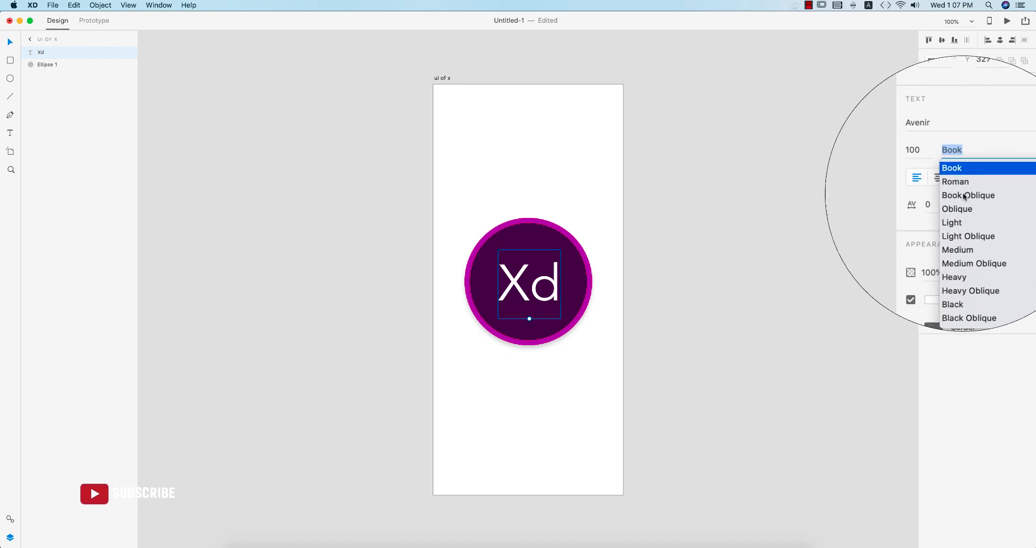
pyautogui.click(956, 251)
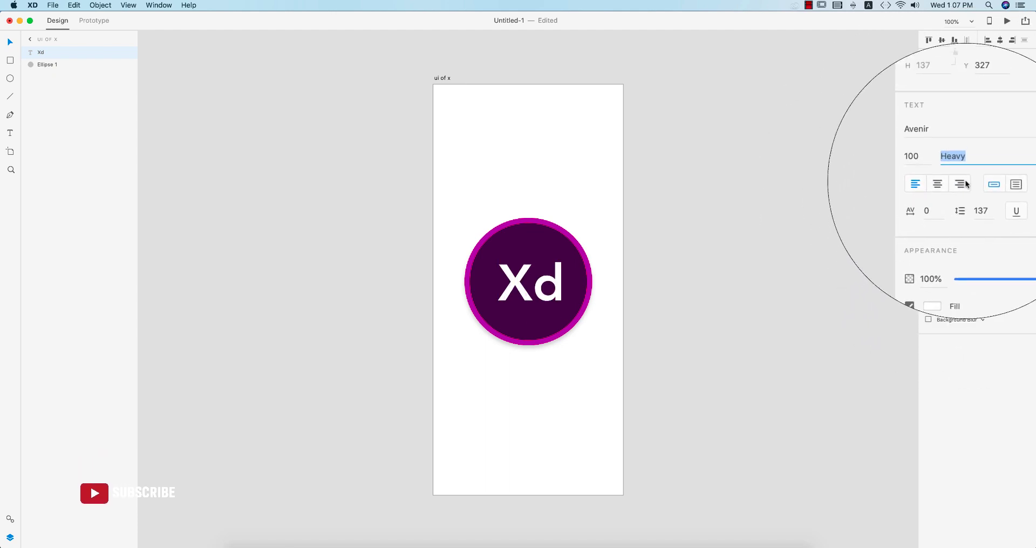
pyautogui.click(1027, 168)
pyautogui.click(964, 231)
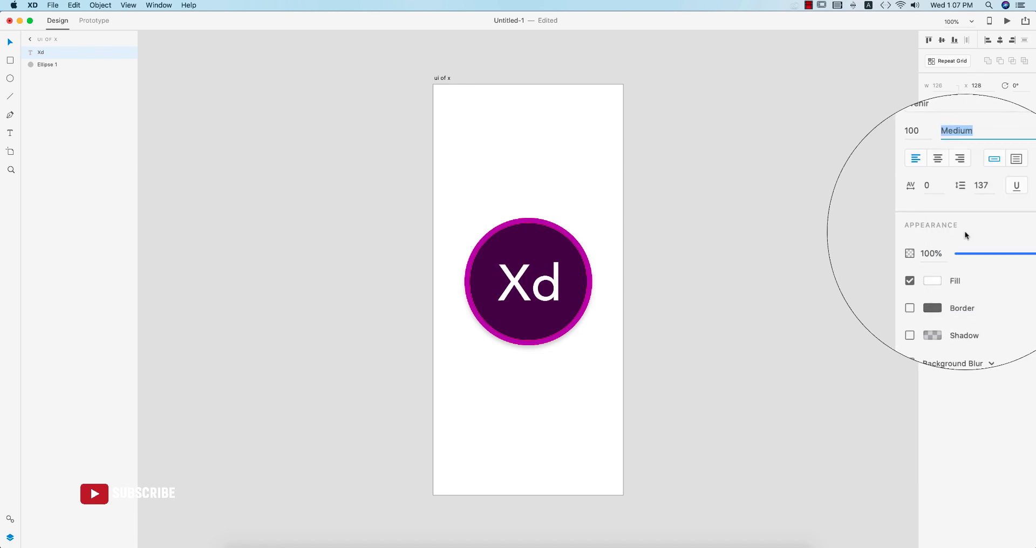
pyautogui.click(1029, 169)
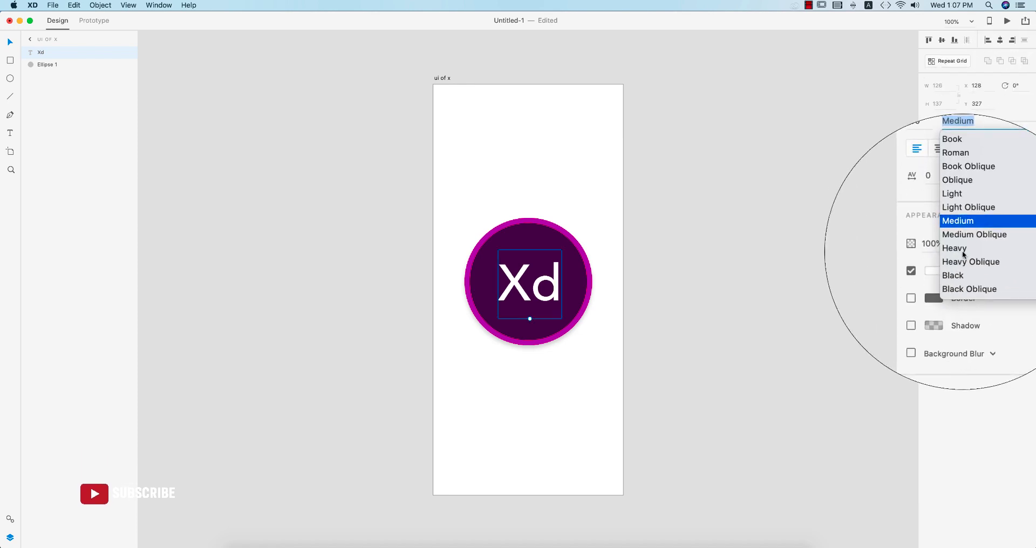
pyautogui.click(962, 249)
pyautogui.click(1027, 165)
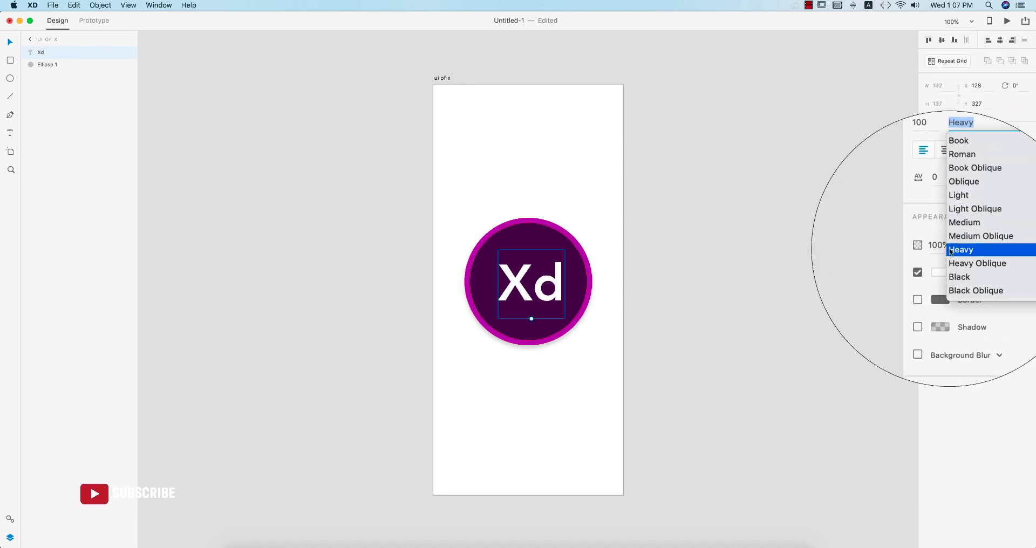
pyautogui.click(954, 267)
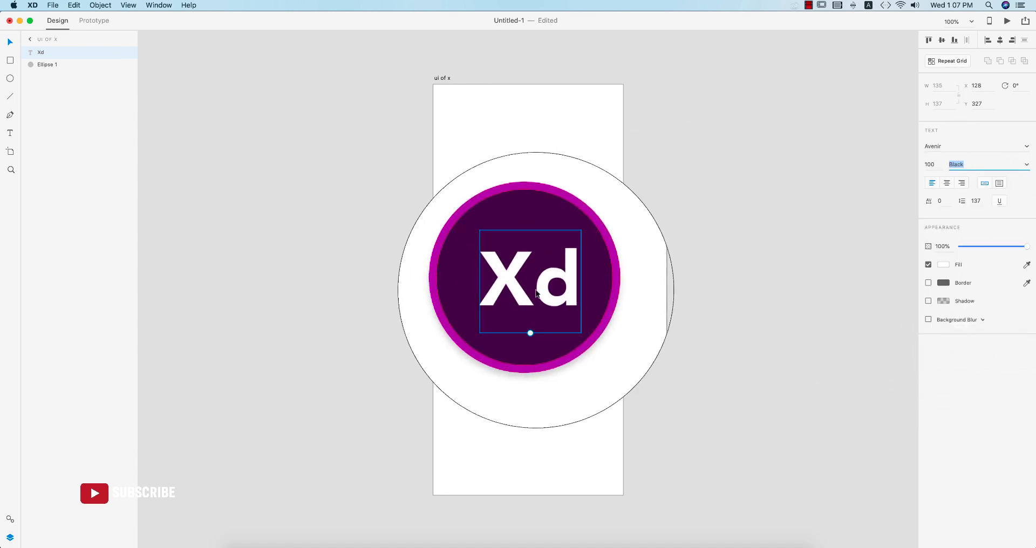
# Select the "Xd" text together with the circle and align their centres.
pyautogui.click(517, 318)
pyautogui.keyDown('shift'); pyautogui.click(517, 318); pyautogui.keyUp('shift')
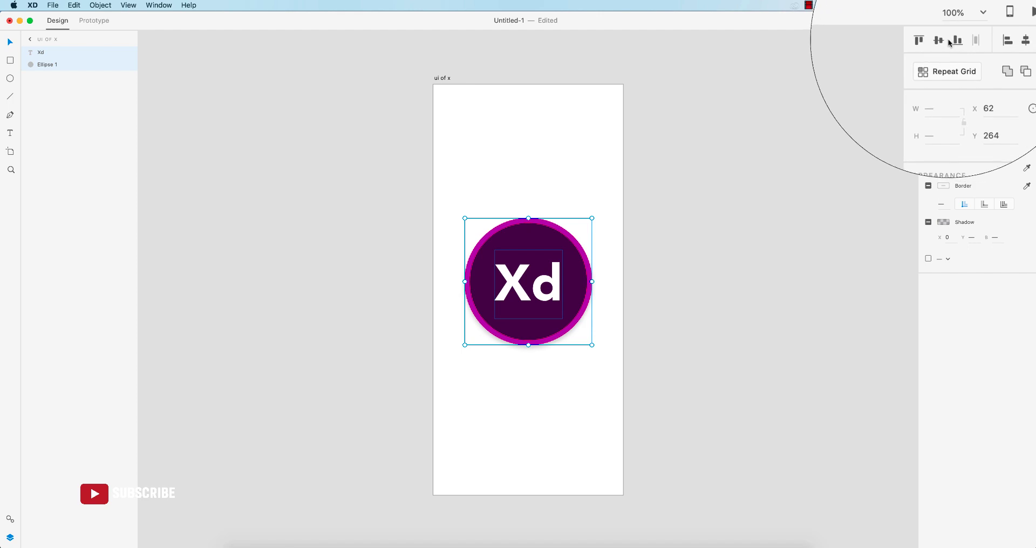
pyautogui.click(682, 275)
# Group the circle and the "Xd" text under the name "icon" and centre the group vertically on the artboard.
pyautogui.moveTo(378, 183); pyautogui.dragTo(611, 363)
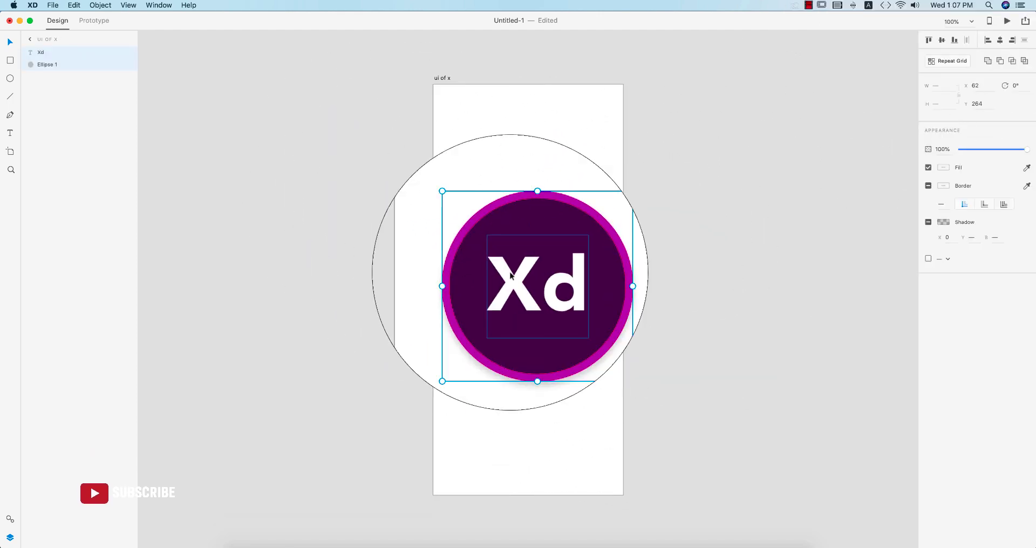
pyautogui.press('super+g')
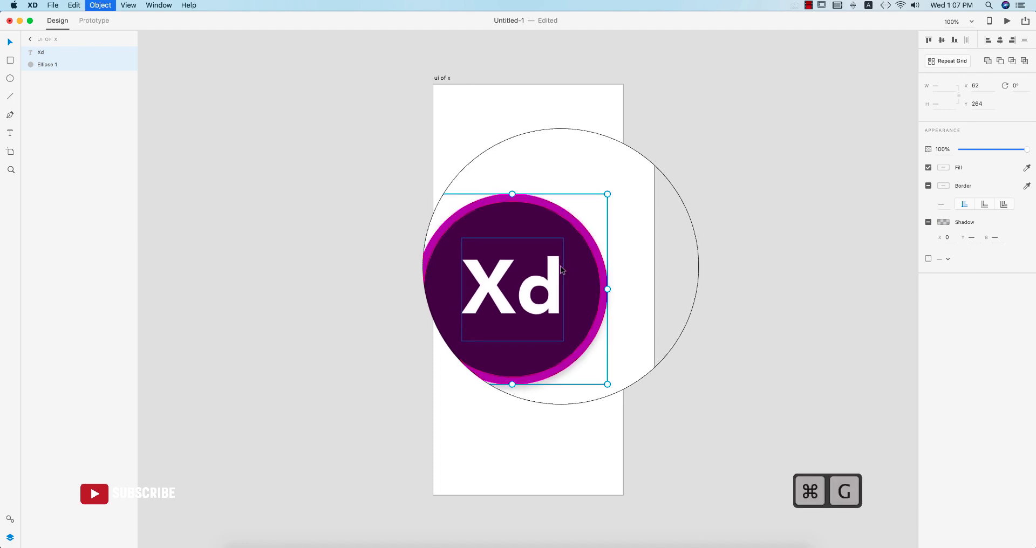
pyautogui.doubleClick(49, 53)
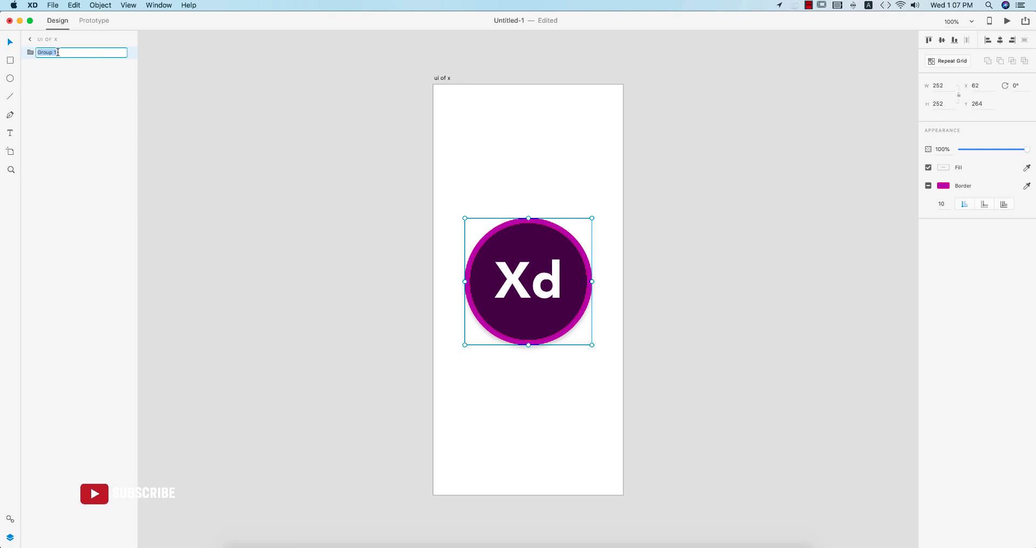
pyautogui.write('icon')
pyautogui.press('Return')
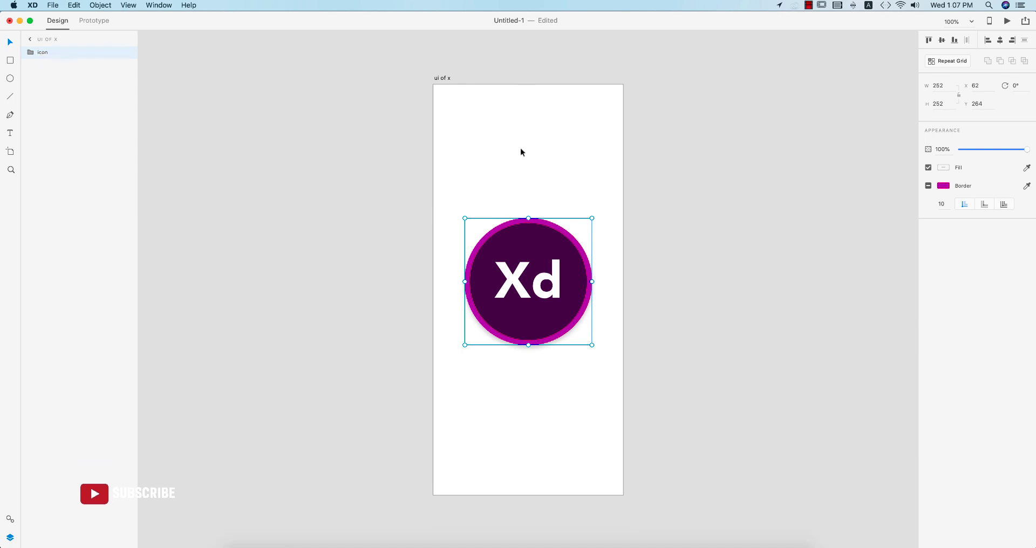
pyautogui.click(942, 39)
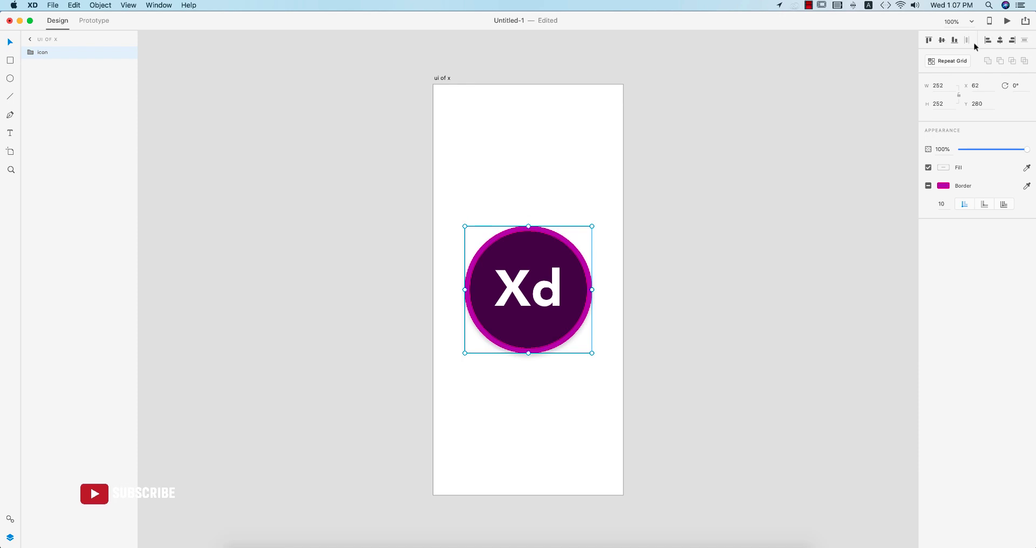
pyautogui.click(626, 297)
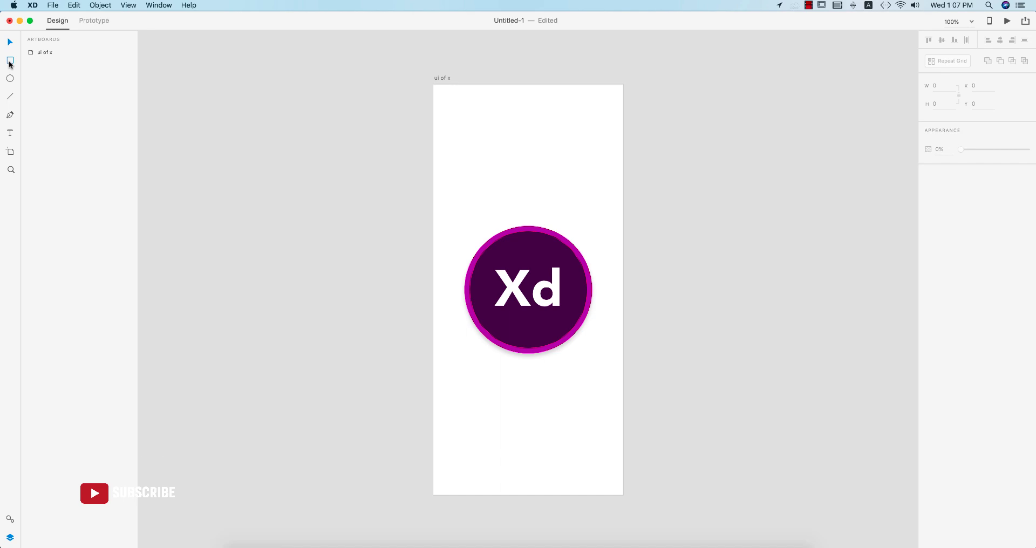
# Draw a borderless rectangle about 207 by 56 below the icon, filled with the magenta sampled from the circle's ring.
pyautogui.moveTo(477, 414)
pyautogui.mouseDown()
pyautogui.moveTo(541, 449)
pyautogui.moveTo(582, 442)
pyautogui.mouseUp()
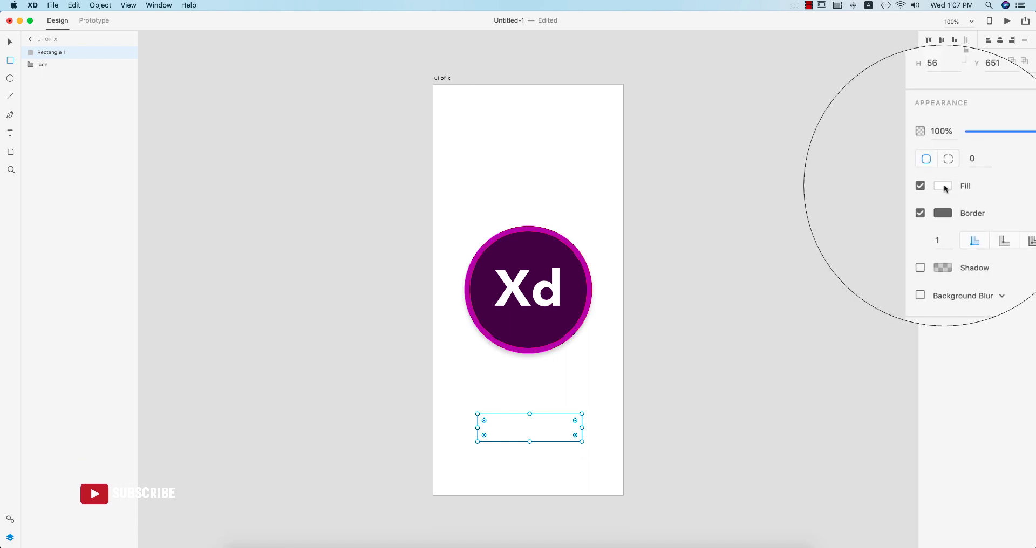
pyautogui.click(1027, 186)
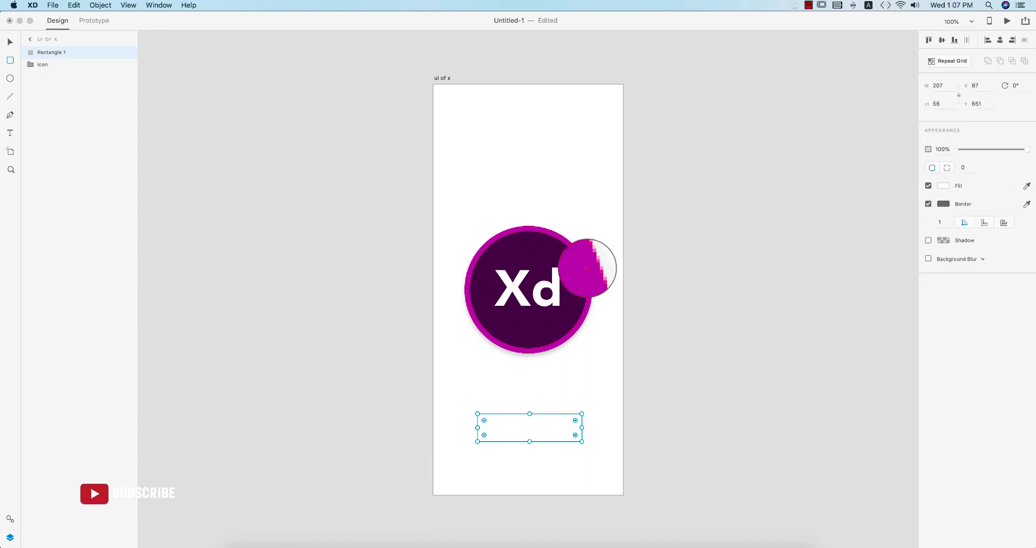
pyautogui.click(587, 268)
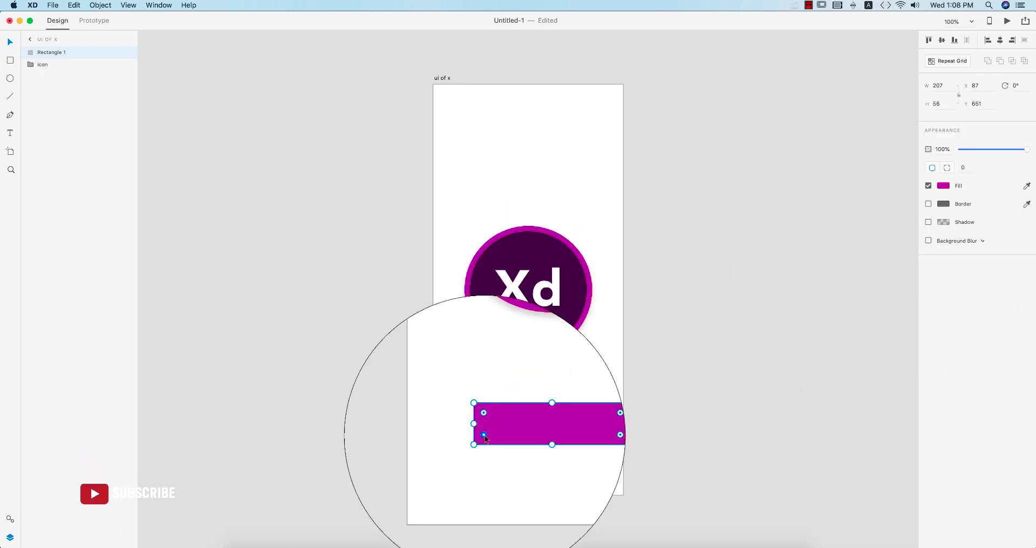
# Round the magenta rectangle's corners fully into a pill-shaped button.
pyautogui.moveTo(485, 438); pyautogui.dragTo(491, 424)
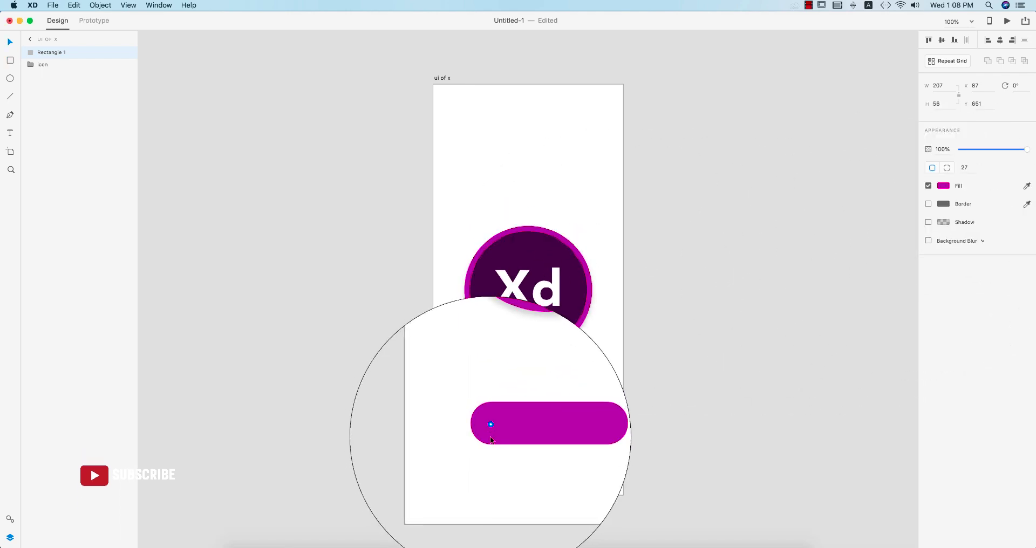
pyautogui.click(561, 476)
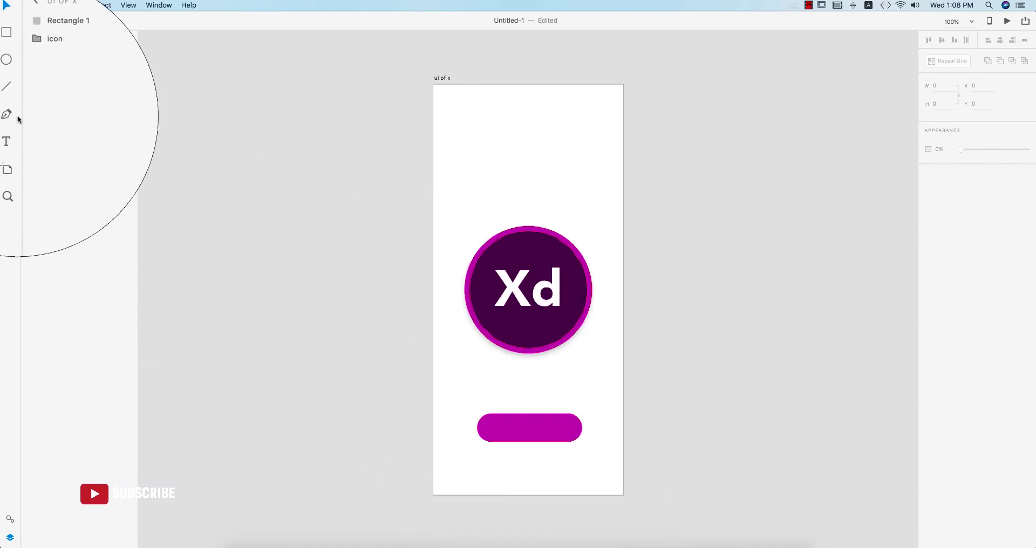
# Place the white text "learn" on the magenta button and set its font size to 12.
pyautogui.click(11, 135)
pyautogui.click(513, 439)
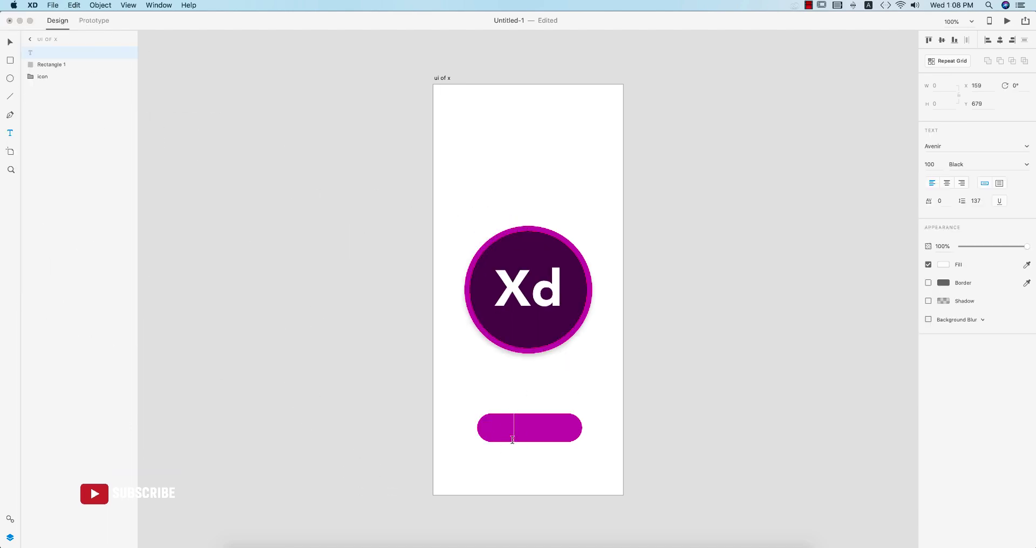
pyautogui.click(936, 164)
pyautogui.write('12')
pyautogui.press('Return')
pyautogui.press('super+a')
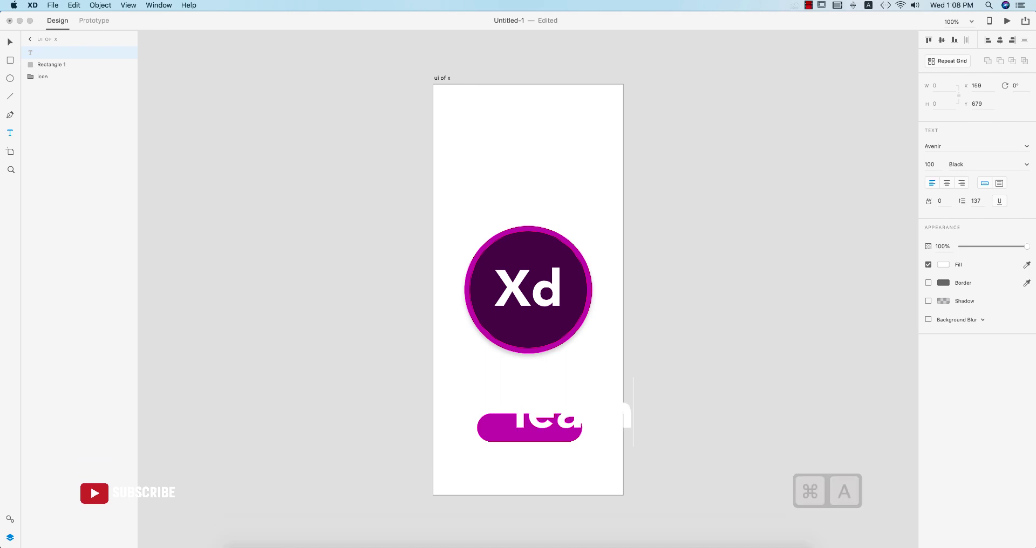
pyautogui.click(936, 164)
pyautogui.write('12')
pyautogui.press('Return')
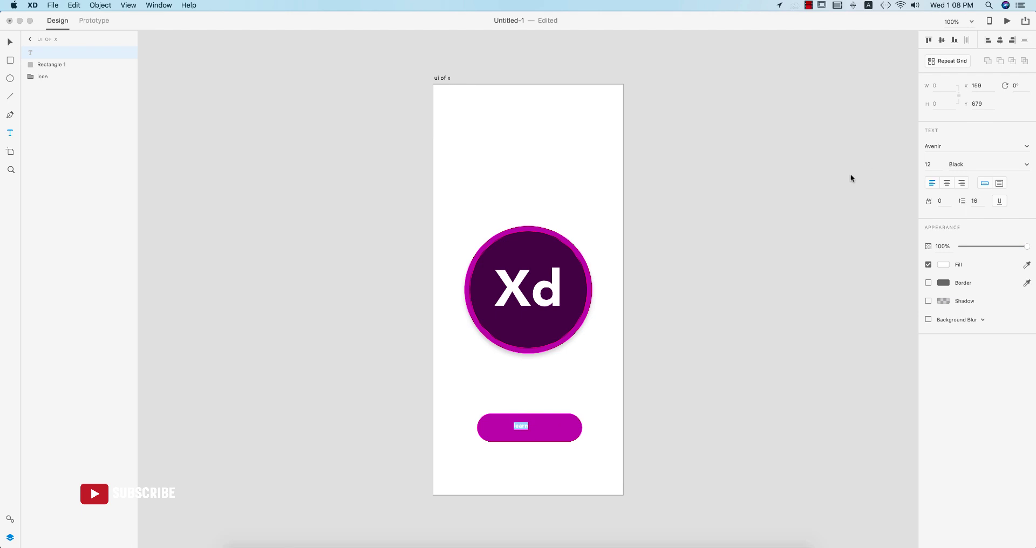
# Set the "learn" text's font size to 20 and its weight to Light.
pyautogui.click(935, 164)
pyautogui.write('2')
pyautogui.click(1012, 146)
pyautogui.click(1029, 167)
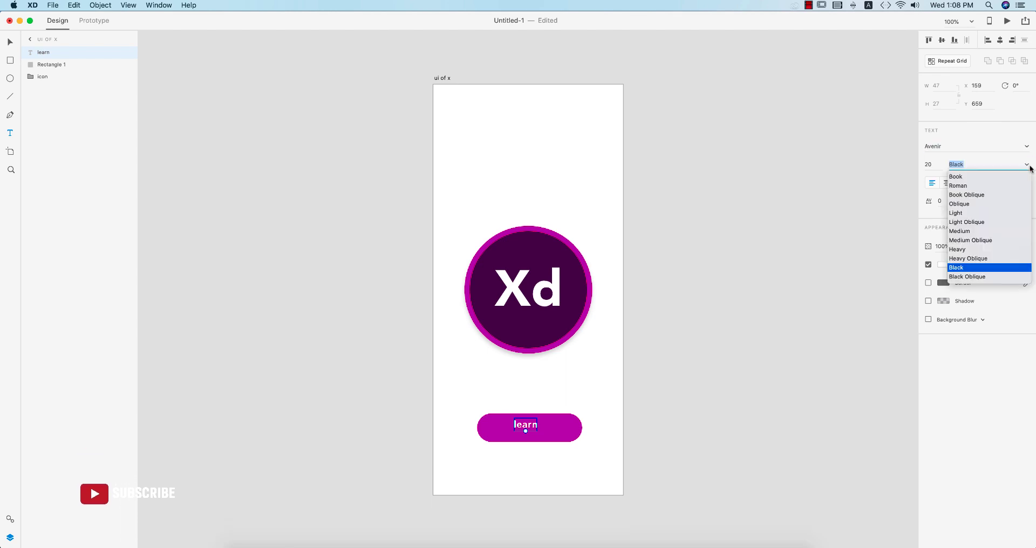
pyautogui.click(971, 213)
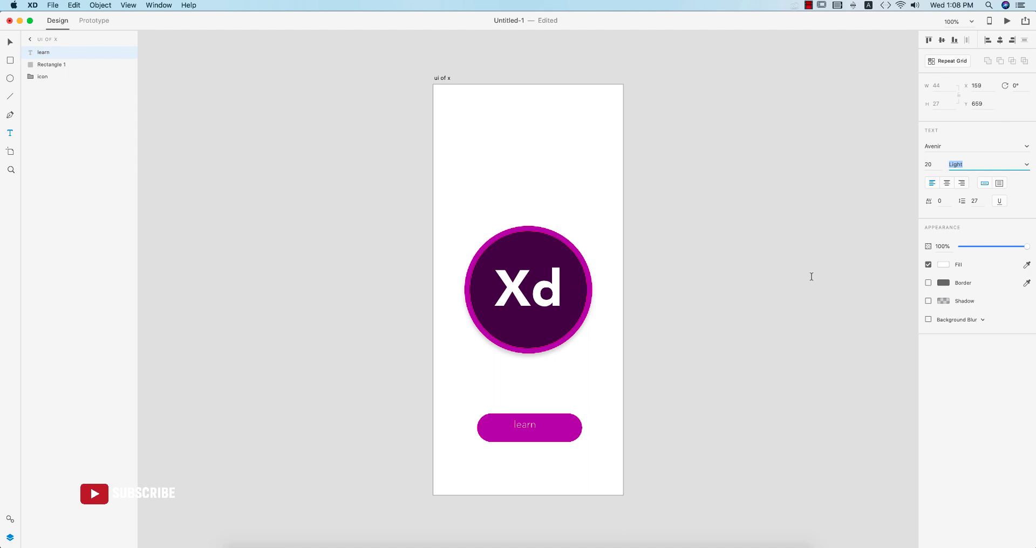
# Change the button text to "LEAN", try a font size of 30, and set the size to 25.
pyautogui.click(931, 164)
pyautogui.write('30')
pyautogui.press('Return')
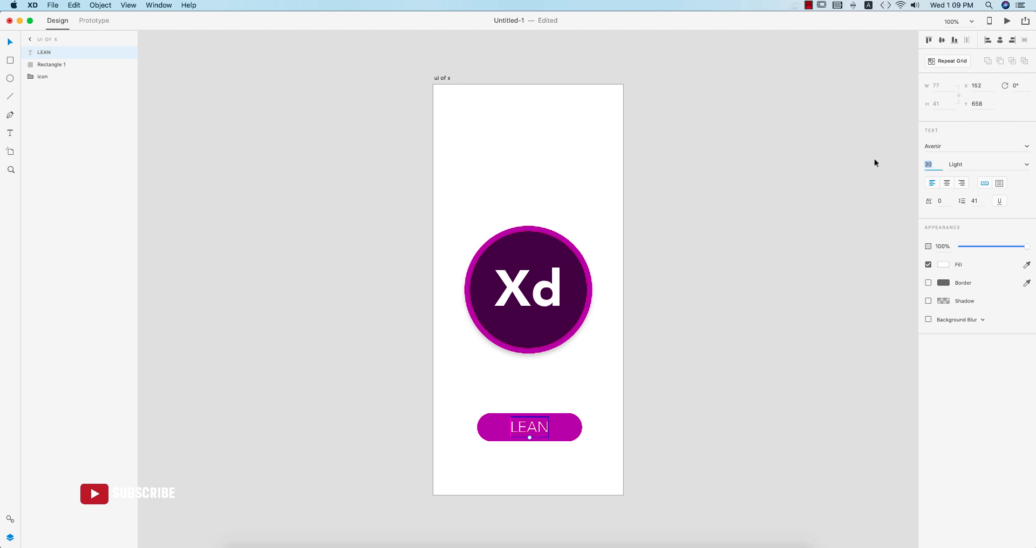
pyautogui.write('25')
pyautogui.press('Return')
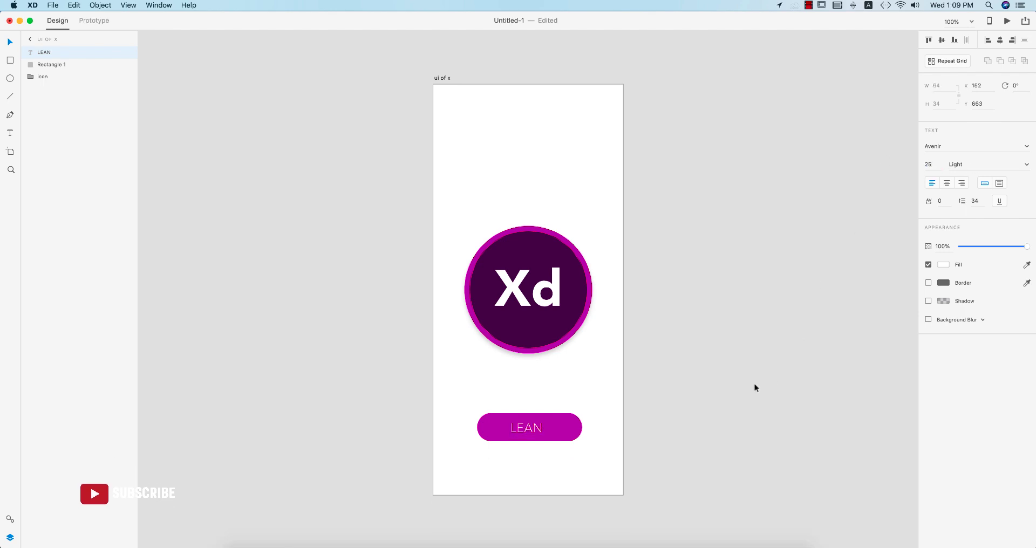
# Add a drop shadow to the magenta button rectangle.
pyautogui.click(559, 420)
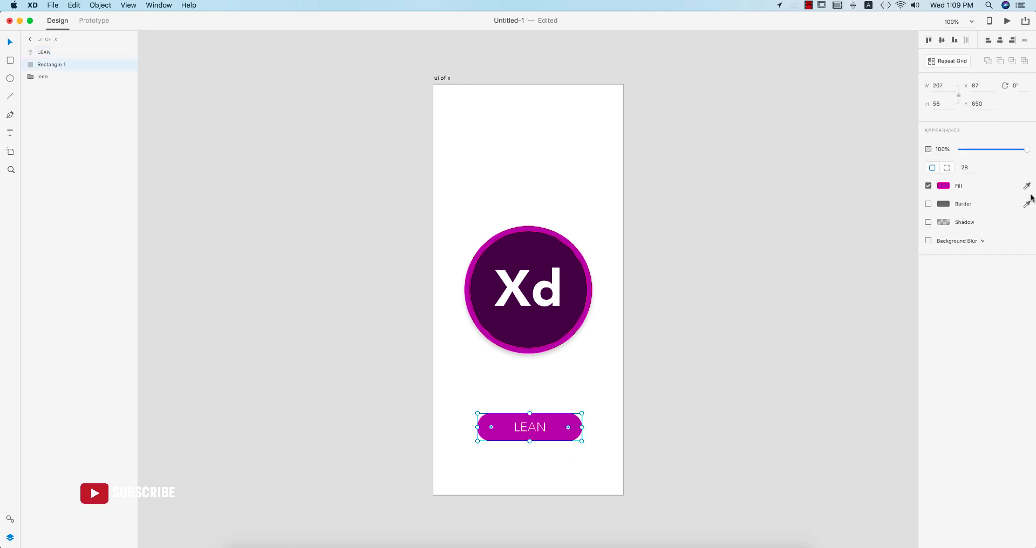
pyautogui.click(928, 223)
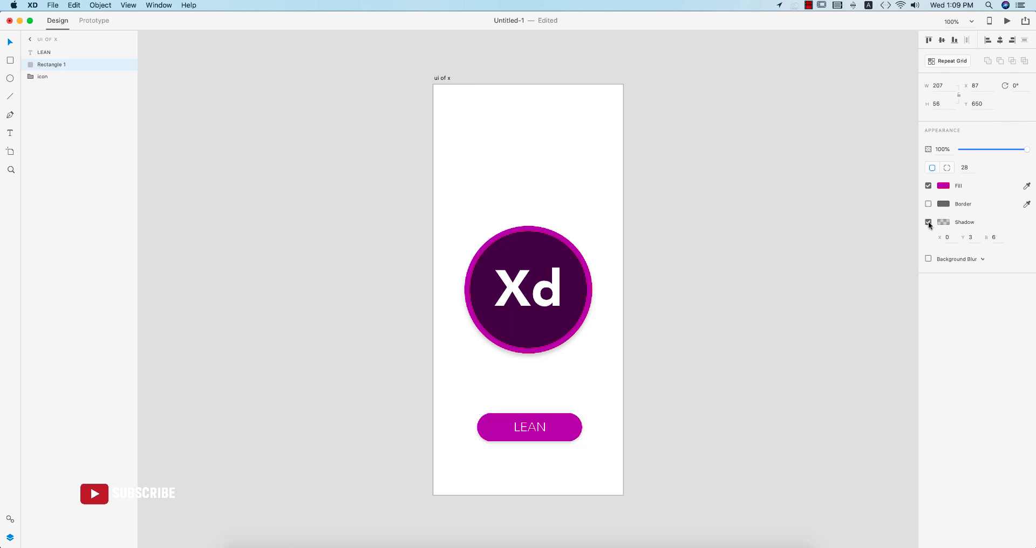
pyautogui.click(597, 394)
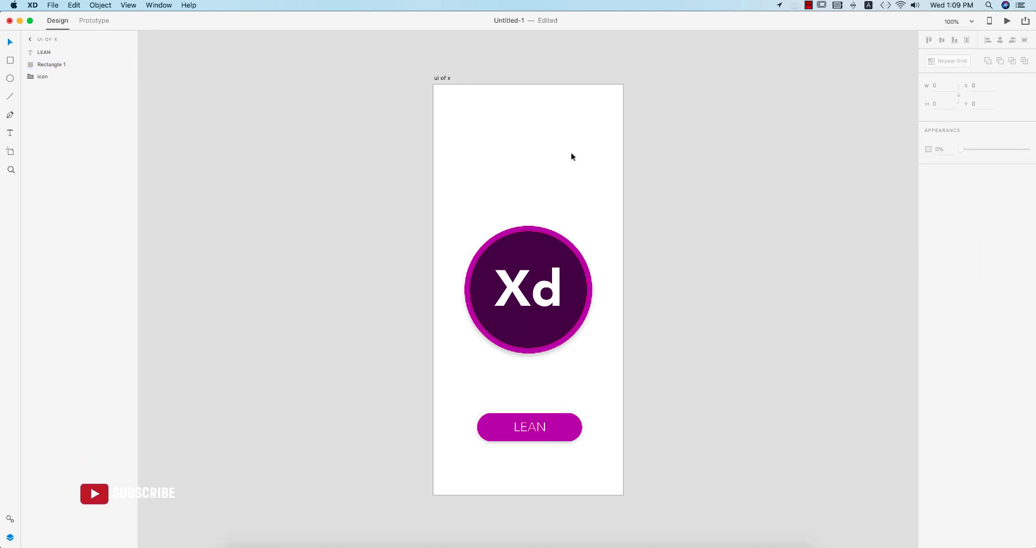
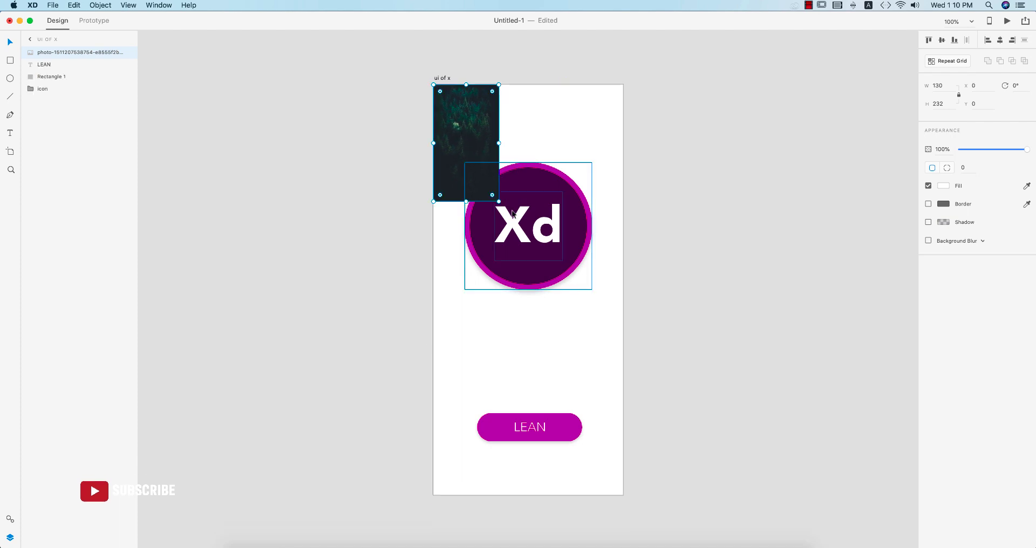
# Enlarge and centre the forest photo to cover the whole artboard, and place it behind all other layers.
pyautogui.moveTo(498, 201); pyautogui.dragTo(691, 460)
pyautogui.moveTo(654, 402); pyautogui.dragTo(635, 401)
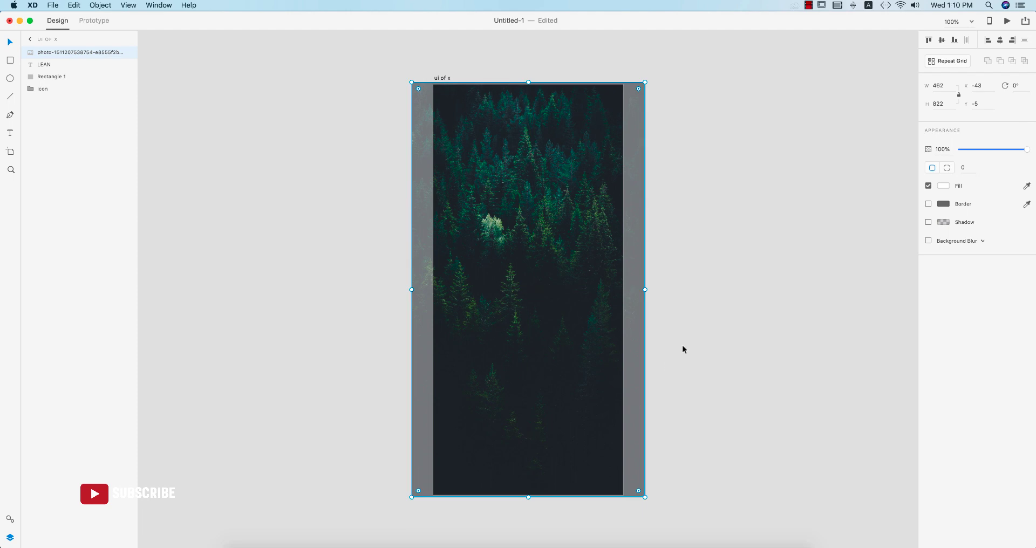
pyautogui.click(290, 227)
pyautogui.click(66, 53)
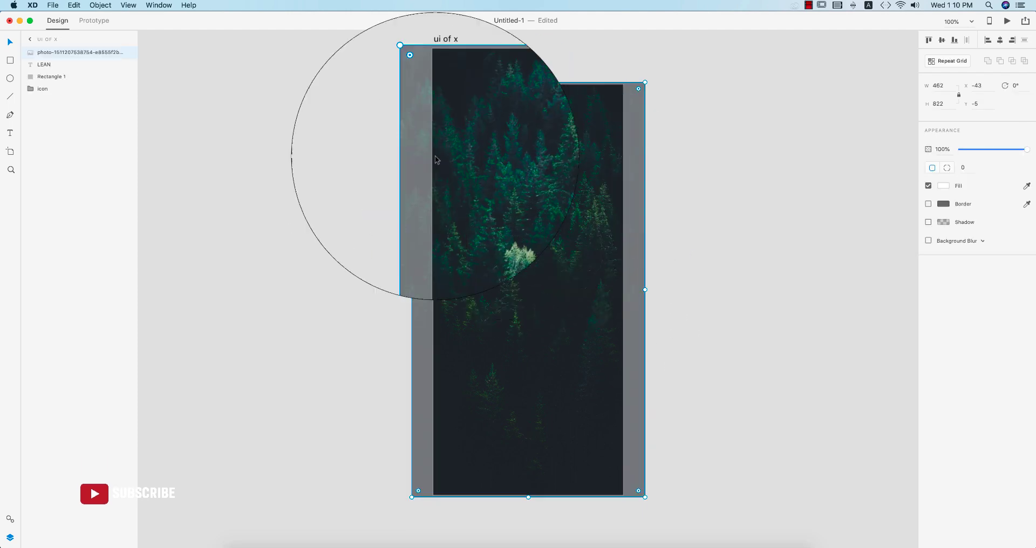
pyautogui.moveTo(67, 61); pyautogui.dragTo(65, 95)
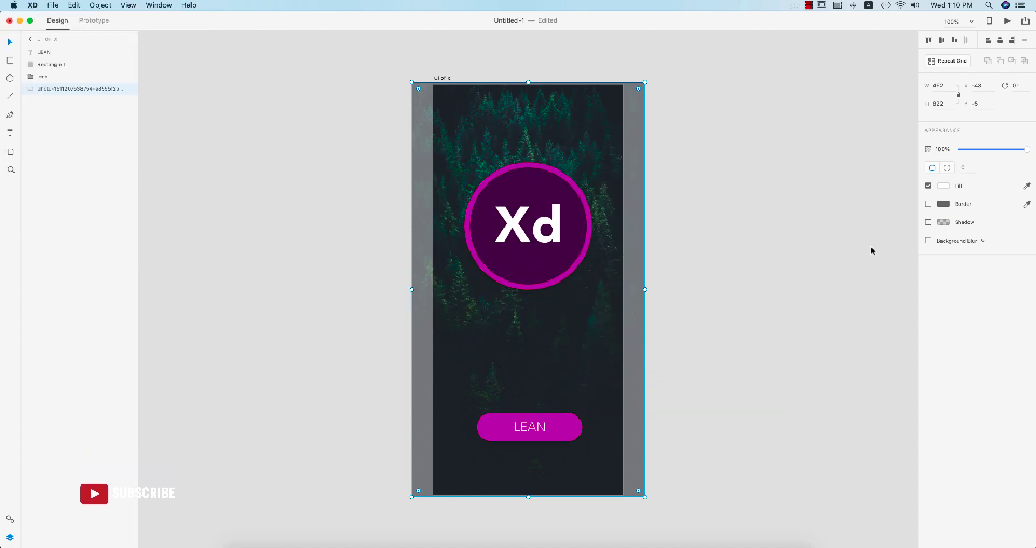
# Lower the forest photo's opacity so it becomes a faded background.
pyautogui.moveTo(1026, 150); pyautogui.dragTo(977, 150)
pyautogui.click(675, 185)
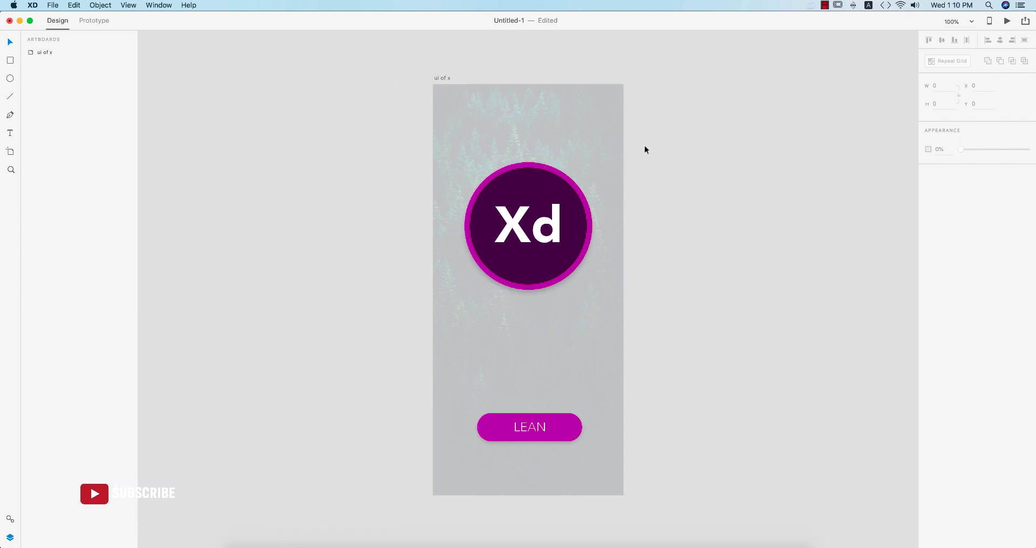
pyautogui.click(612, 153)
pyautogui.click(708, 193)
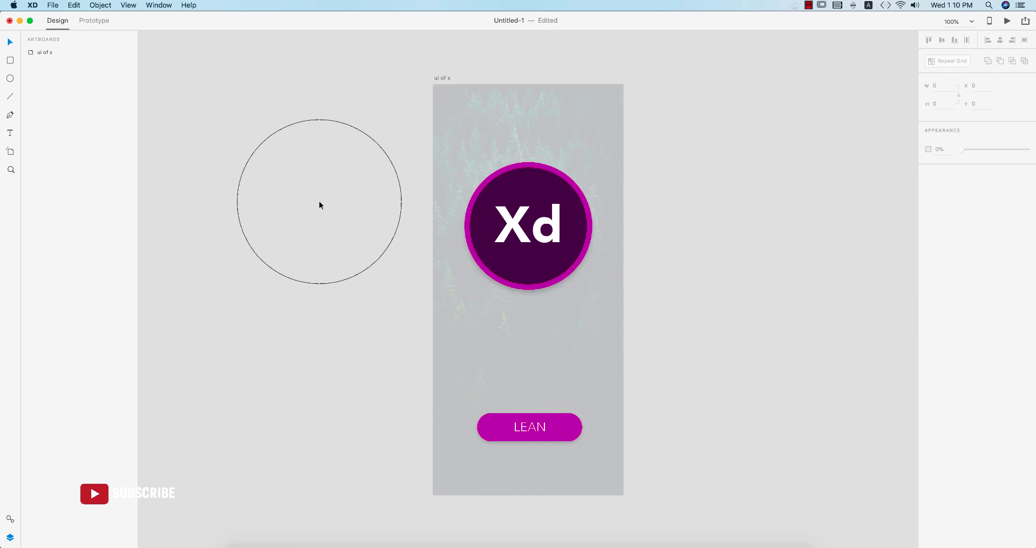
# Save the document as "ep 1-1" in the 3-6-2020 folder.
pyautogui.click(52, 5)
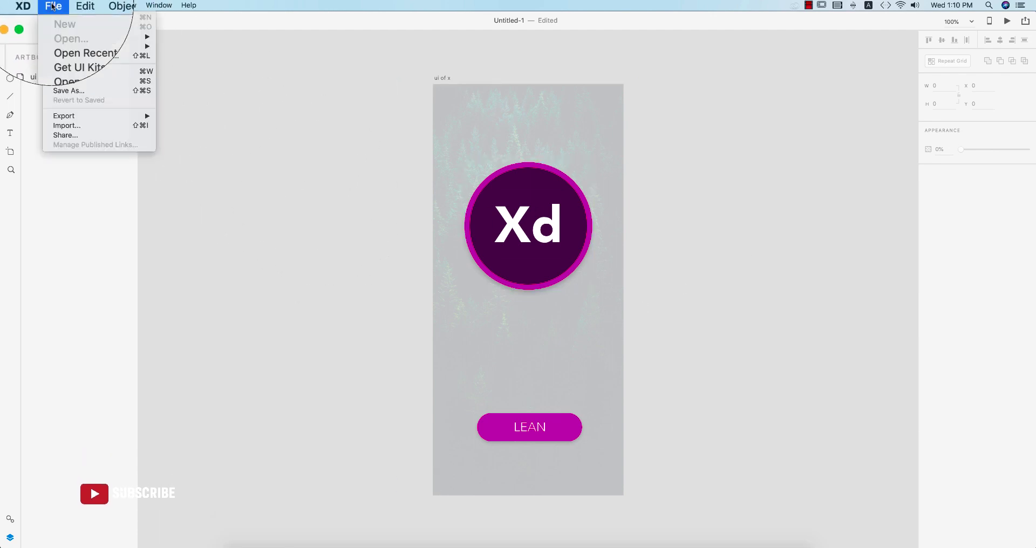
pyautogui.click(75, 89)
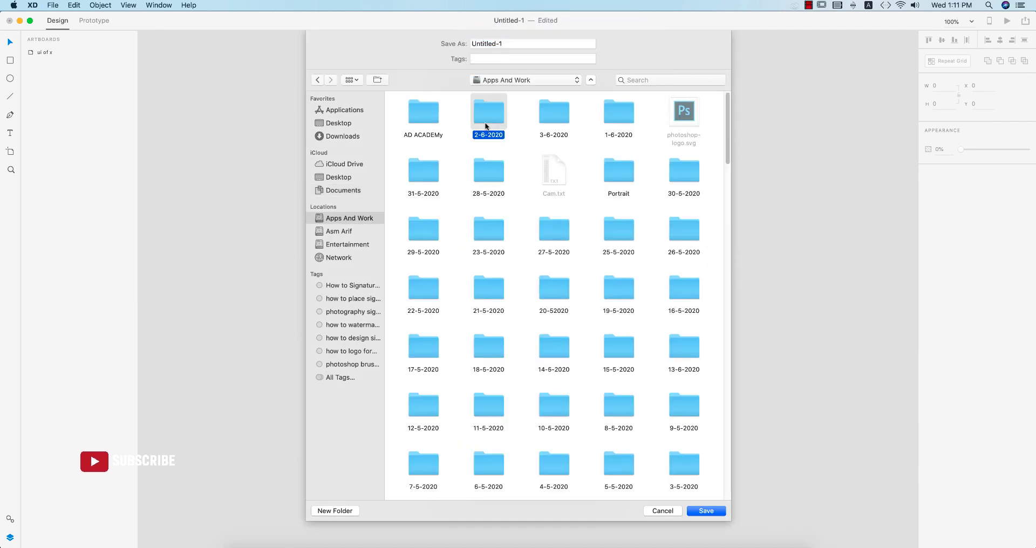
pyautogui.doubleClick(559, 116)
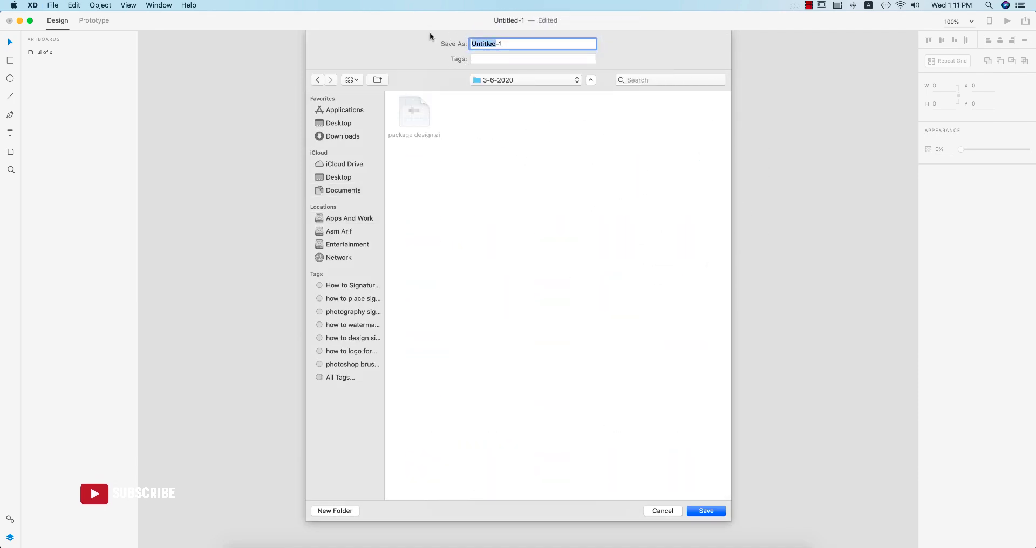
pyautogui.write('ep 1')
pyautogui.press('Return')
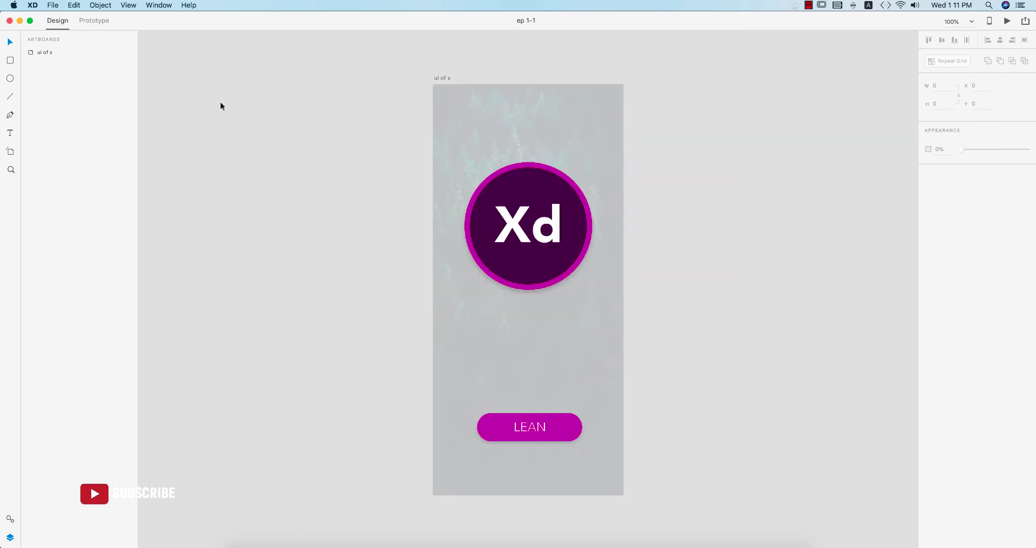
# Export all artboards as PNG with the Design setting to the 3-6-2020 folder.
pyautogui.click(53, 5)
pyautogui.moveTo(73, 111)
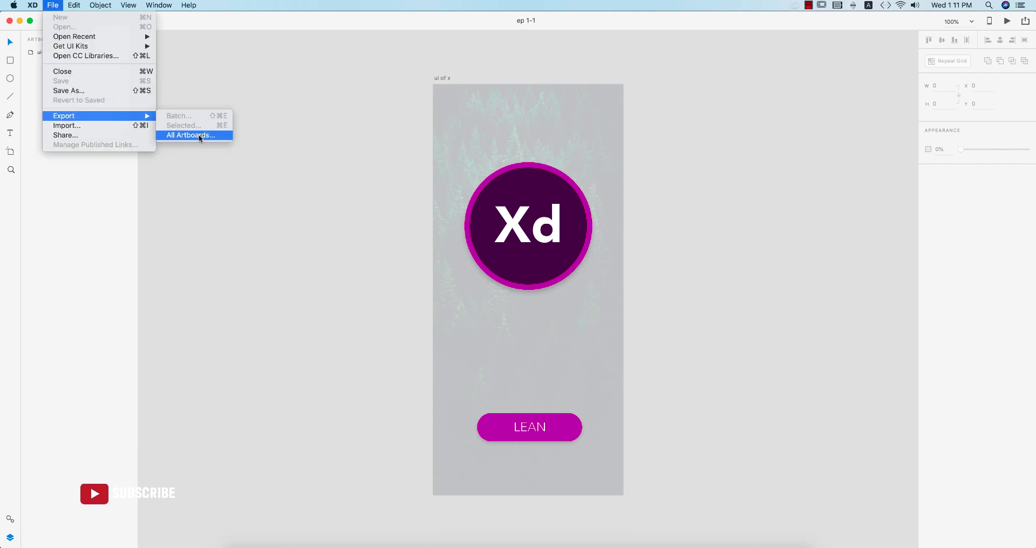
pyautogui.click(199, 134)
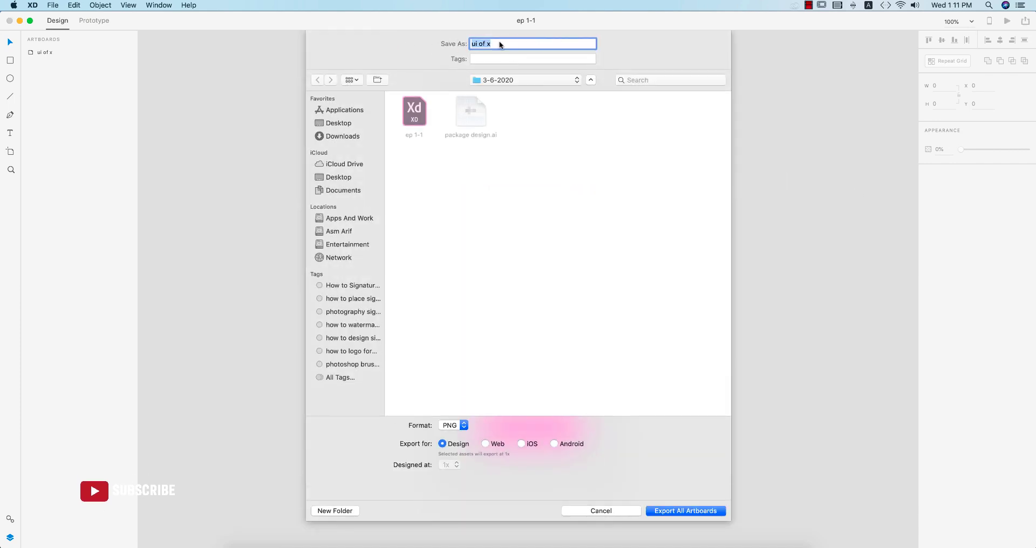
pyautogui.click(462, 426)
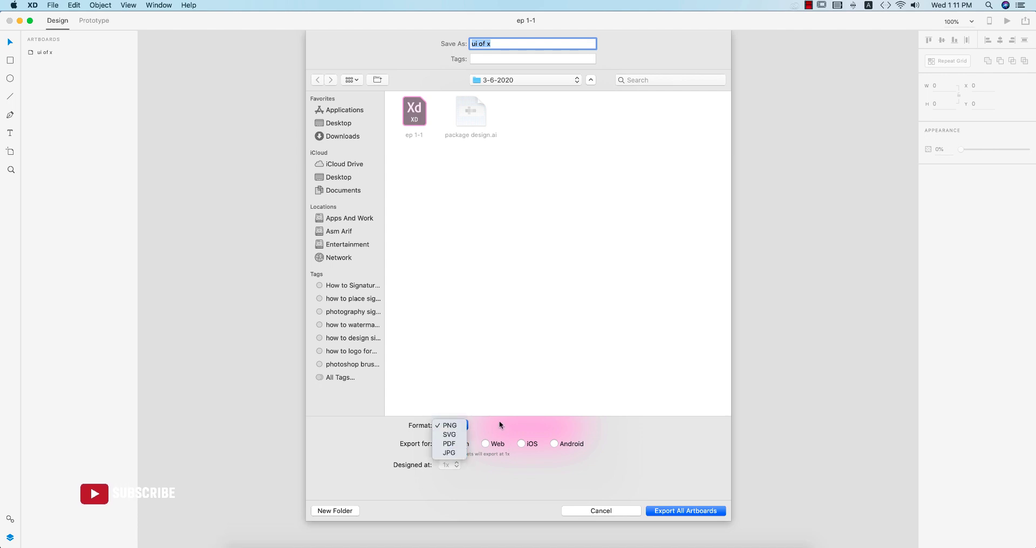
pyautogui.click(462, 428)
pyautogui.click(688, 511)
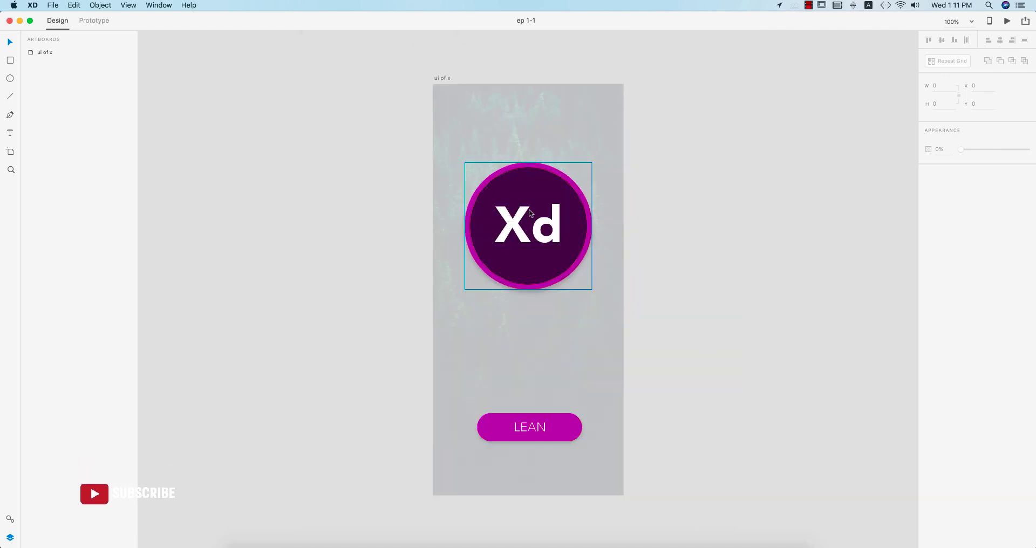
# In Finder, open the exported "ui of x.png" from the 3-6-2020 folder to check it, and close the preview.
pyautogui.click(241, 543)
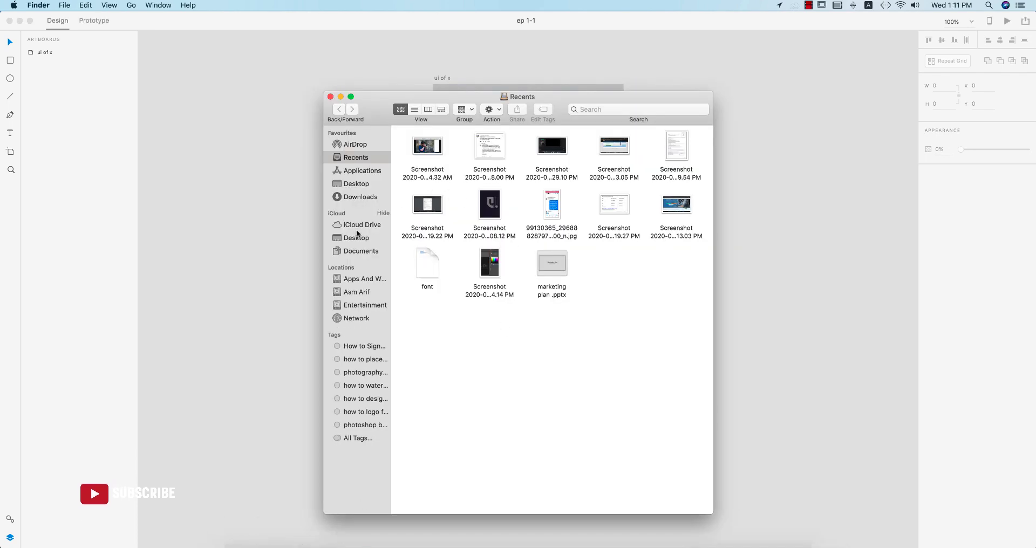
pyautogui.click(353, 279)
pyautogui.doubleClick(426, 154)
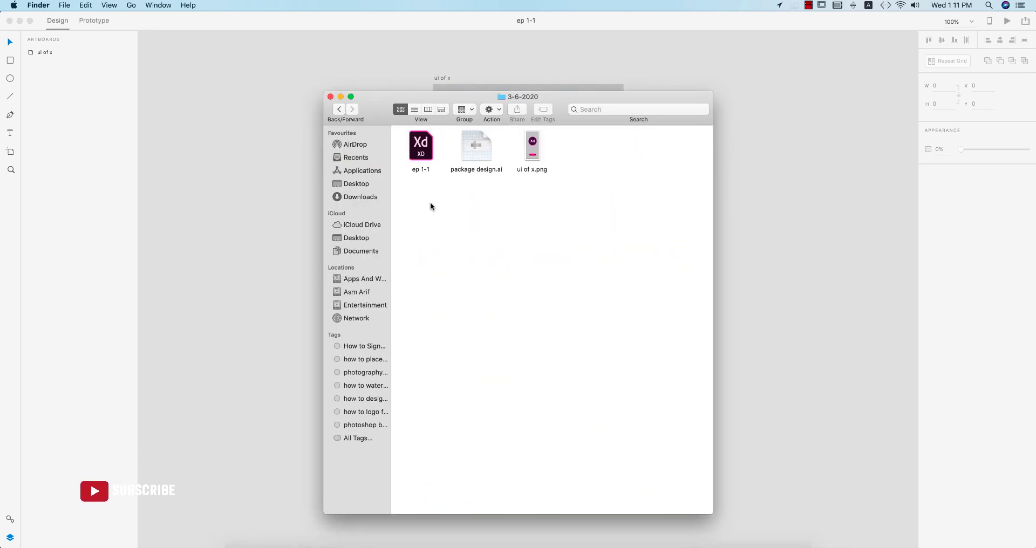
pyautogui.doubleClick(529, 151)
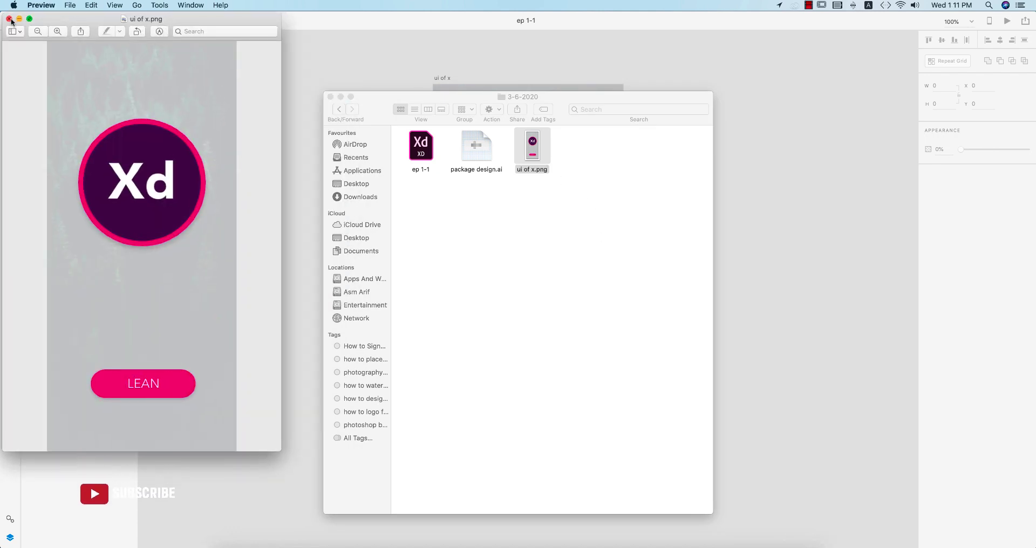
pyautogui.press('cmd+w')
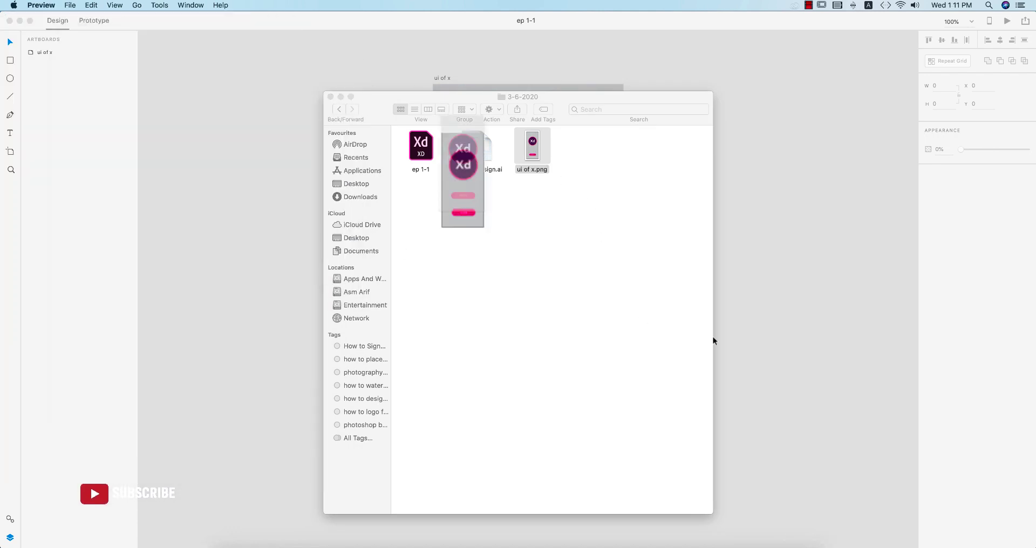
pyautogui.click(633, 294)
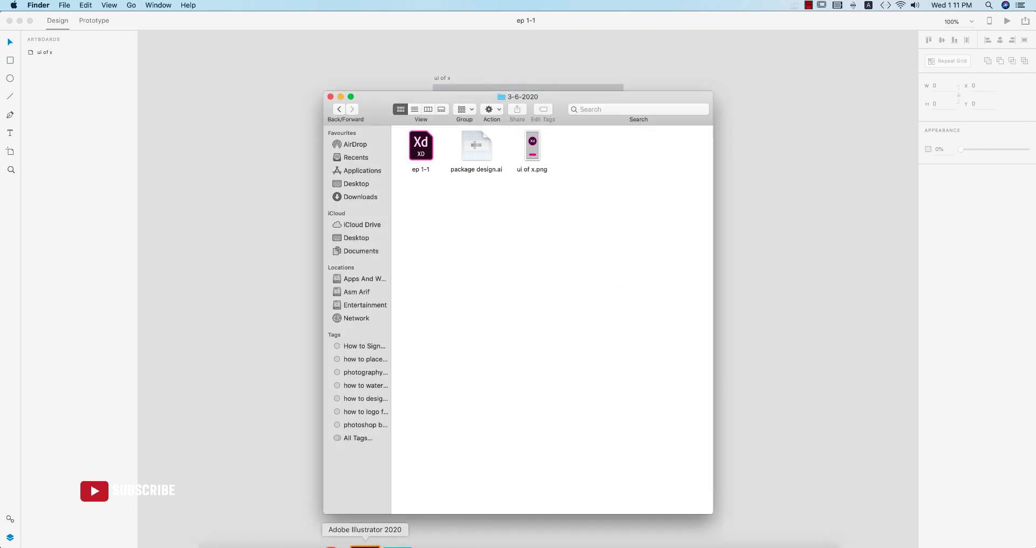
# Switch to Opera and search the web for "ui mockup free" in a new tab.
pyautogui.click(306, 544)
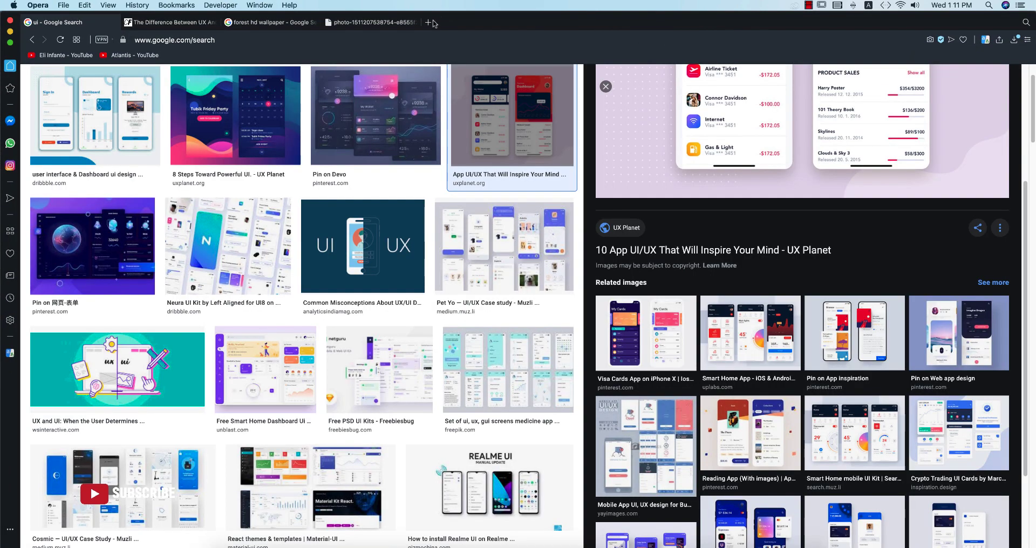
pyautogui.click(430, 23)
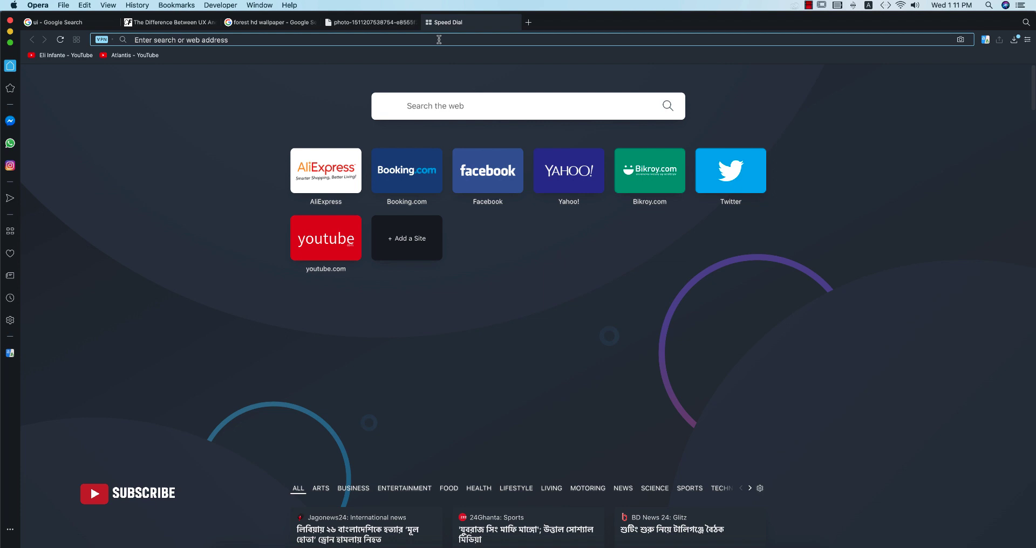
pyautogui.write('ui mockup free')
pyautogui.press('Return')
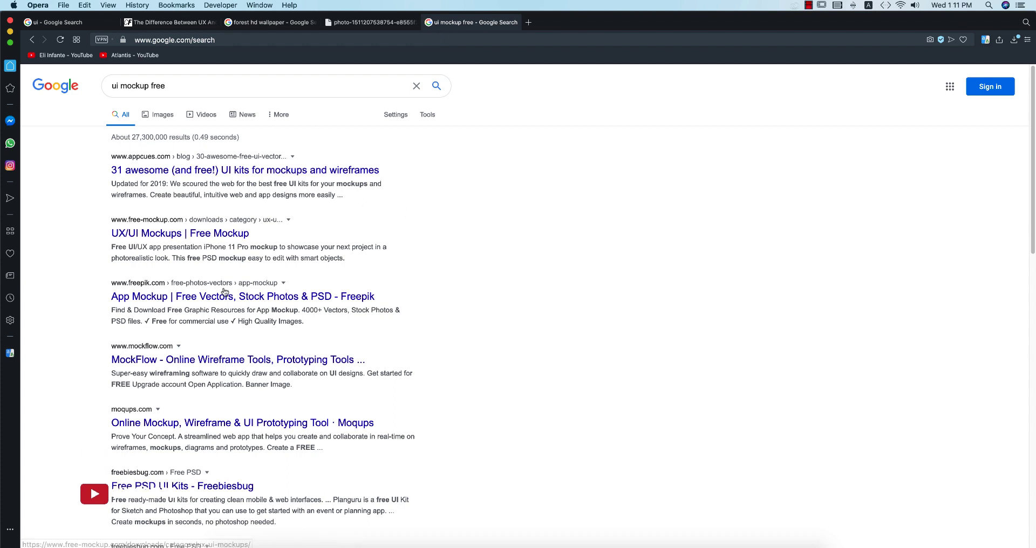
pyautogui.scroll(-1, 225, 291)
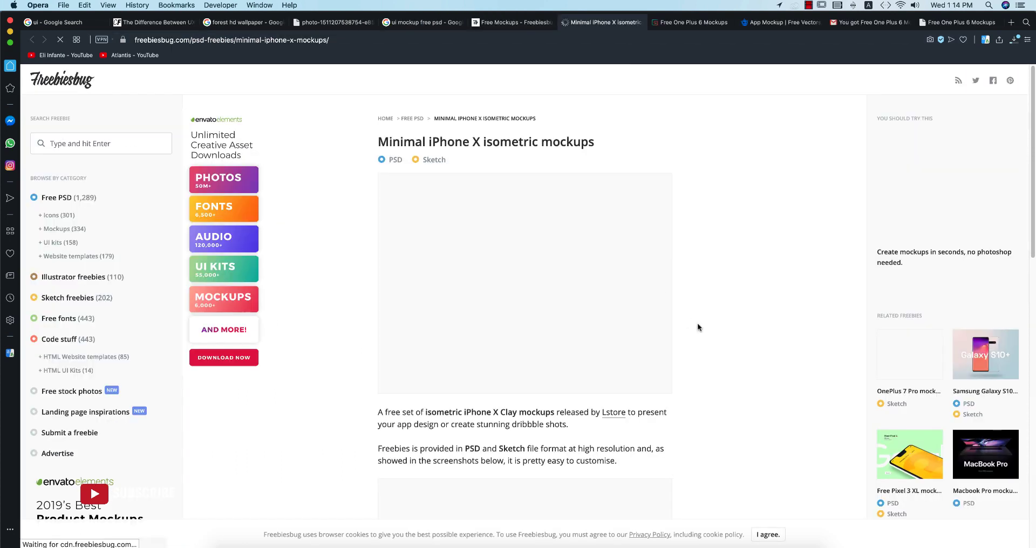
# Look through the Minimal iPhone X isometric mockups page on Freebiesbug and open its Gumroad download page.
pyautogui.scroll(-15, 702, 329)
pyautogui.scroll(15, 719, 336)
pyautogui.scroll(-15, 734, 347)
pyautogui.scroll(10, 734, 347)
pyautogui.scroll(-10, 733, 347)
pyautogui.click(428, 238)
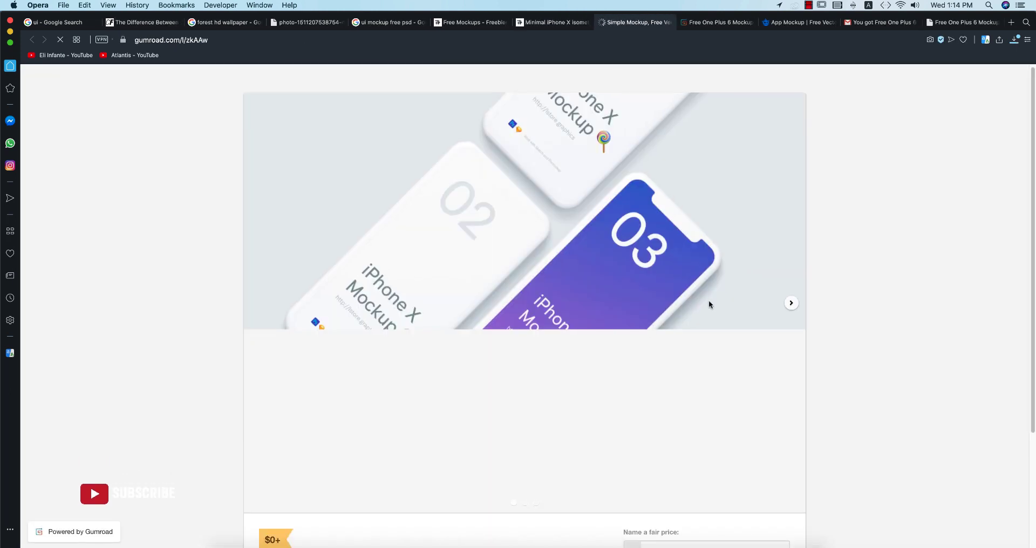
# Request the "Simple Mockup, Free Version for Sketch and Photoshop" through its price form on Gumroad.
pyautogui.scroll(-5, 708, 301)
pyautogui.click(730, 400)
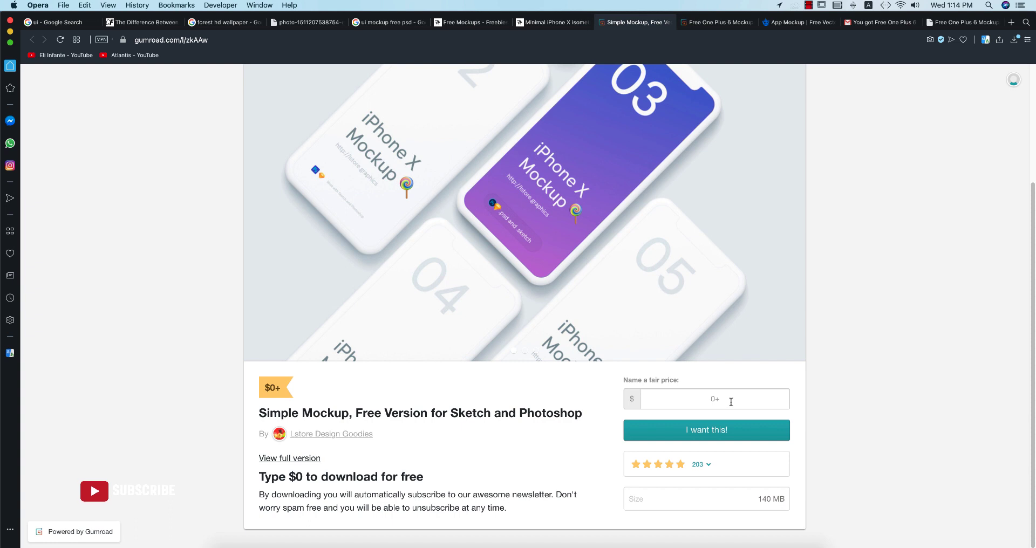
pyautogui.click(712, 431)
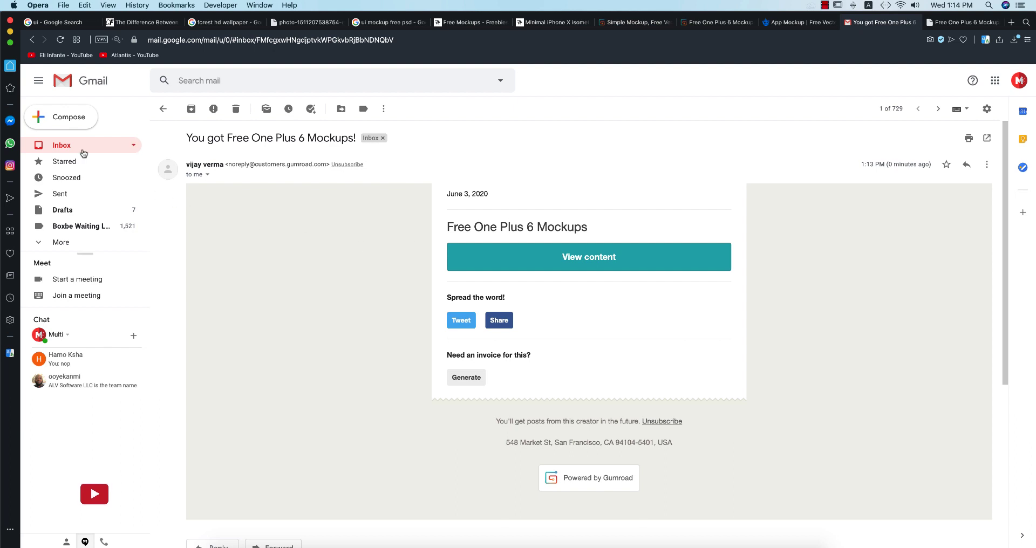
# Open the Simple Mockup email in the Gmail inbox and download the Simple Mockups Free Version ZIP from its content page.
pyautogui.click(83, 150)
pyautogui.click(270, 157)
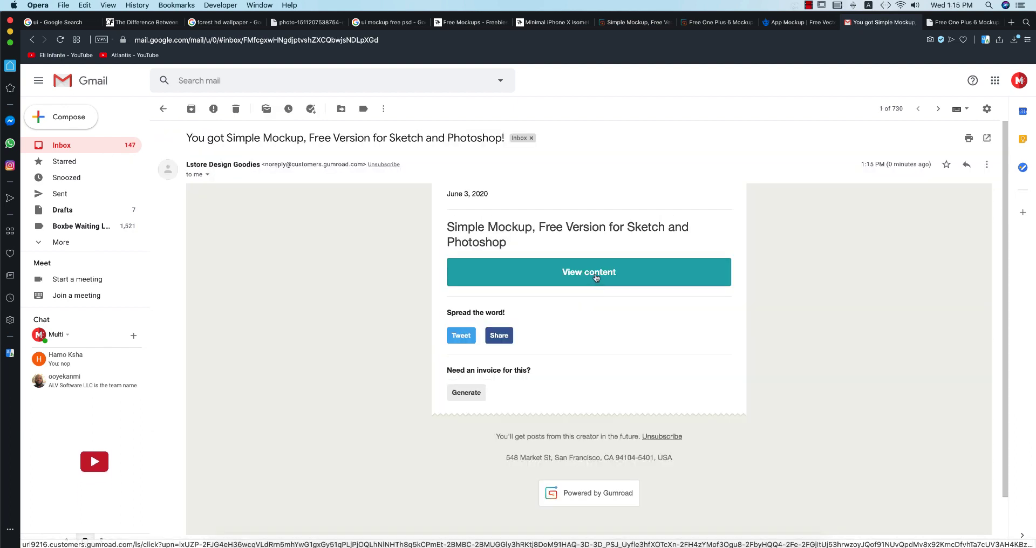
pyautogui.click(642, 276)
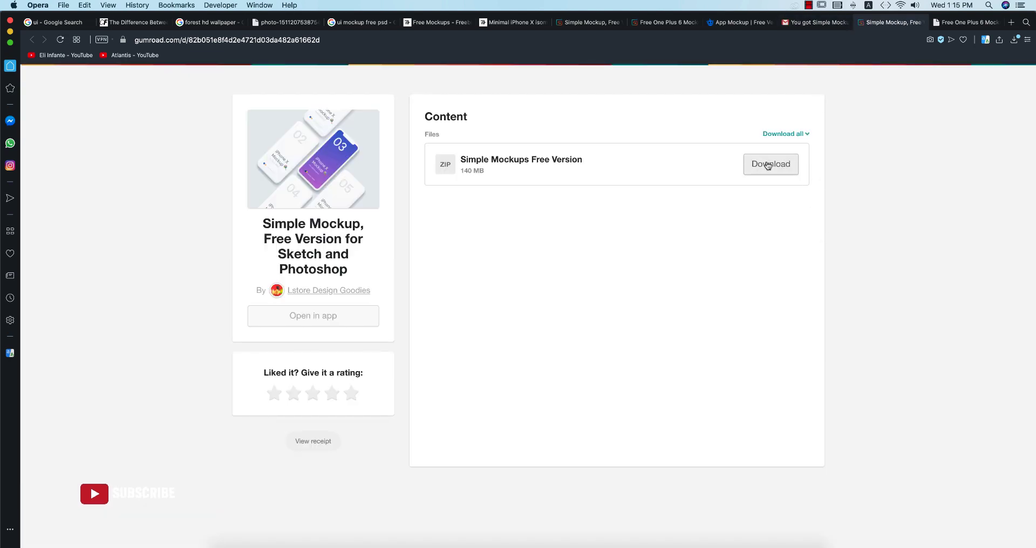
pyautogui.click(768, 164)
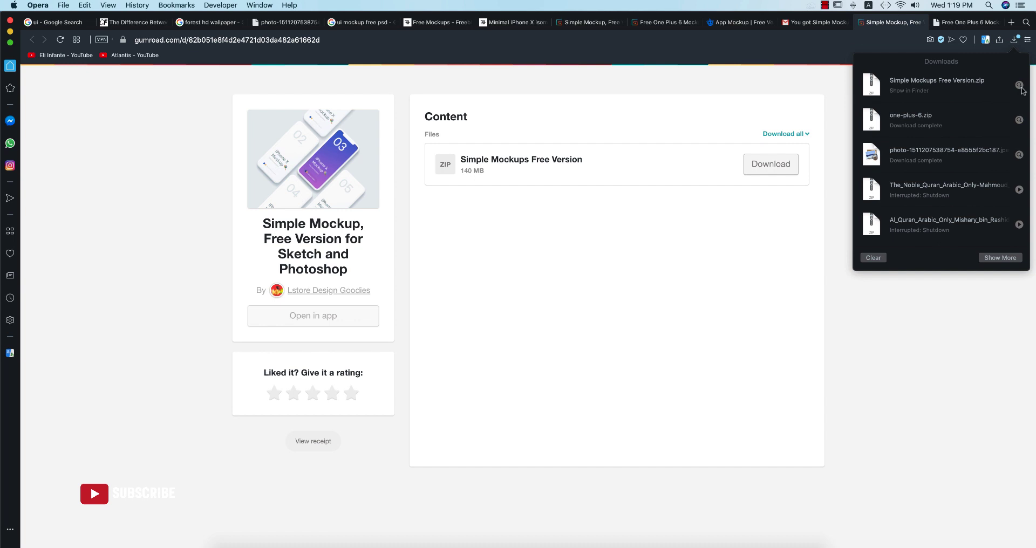
# Extract "Simple Mockups Free Version.zip" in Finder and select "Simple Mockup Free Scene.sketch" inside the extracted folder.
pyautogui.click(1020, 86)
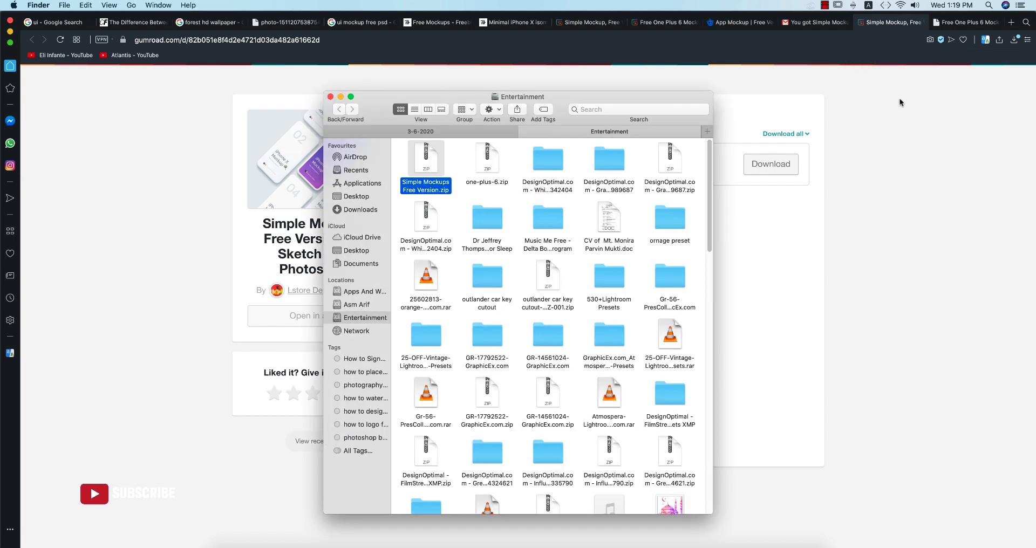
pyautogui.doubleClick(437, 165)
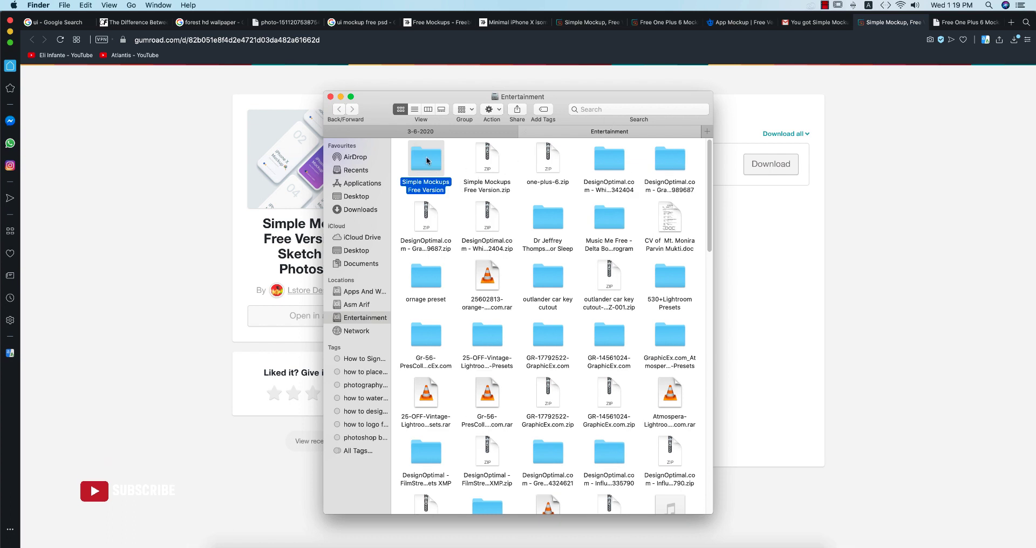
pyautogui.doubleClick(446, 168)
pyautogui.moveTo(572, 96)
pyautogui.mouseDown()
pyautogui.moveTo(603, 73)
pyautogui.moveTo(629, 85)
pyautogui.mouseUp()
pyautogui.click(645, 151)
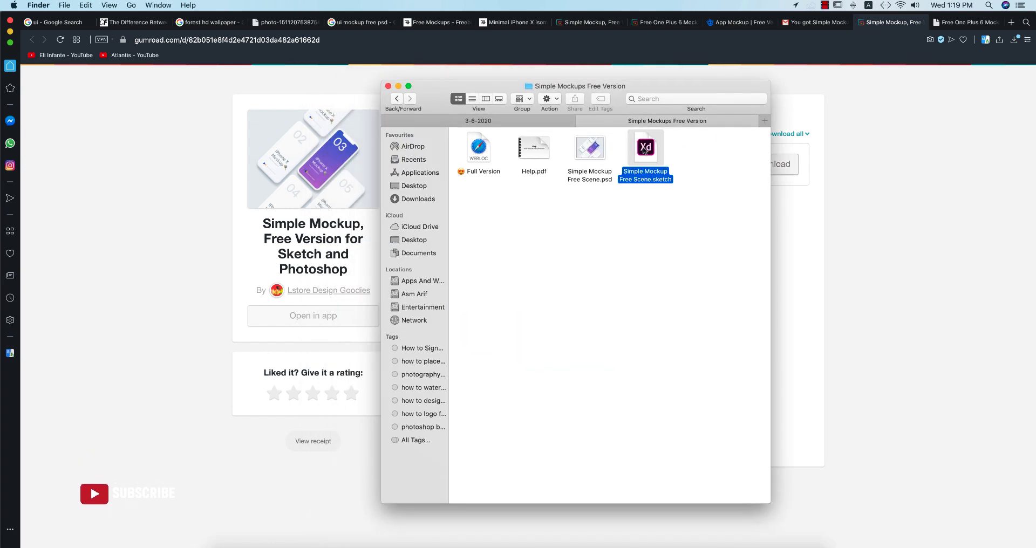
# Open "Simple Mockup Free Scene.psd" from the extracted mockup folder in Photoshop.
pyautogui.click(597, 153)
pyautogui.rightClick(597, 152)
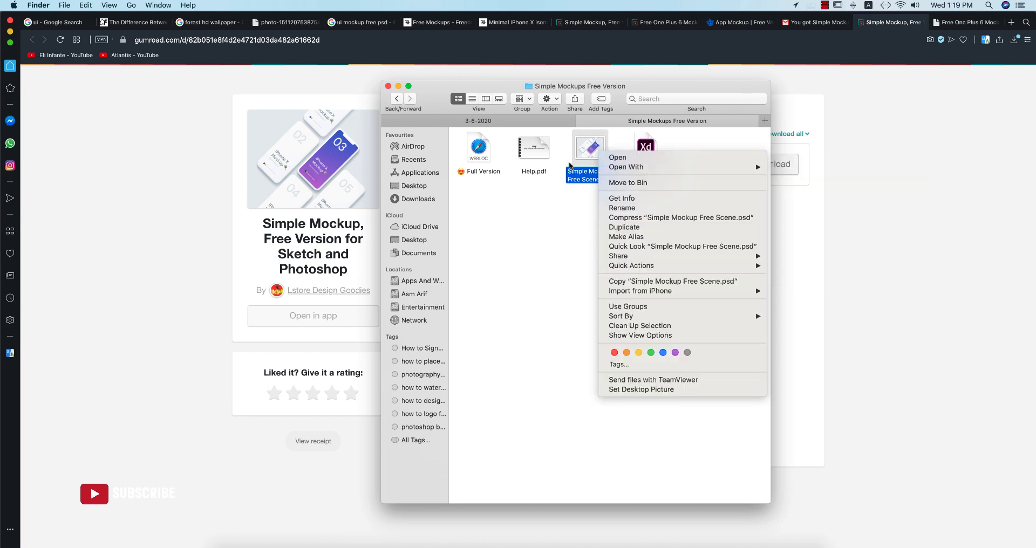
pyautogui.click(566, 229)
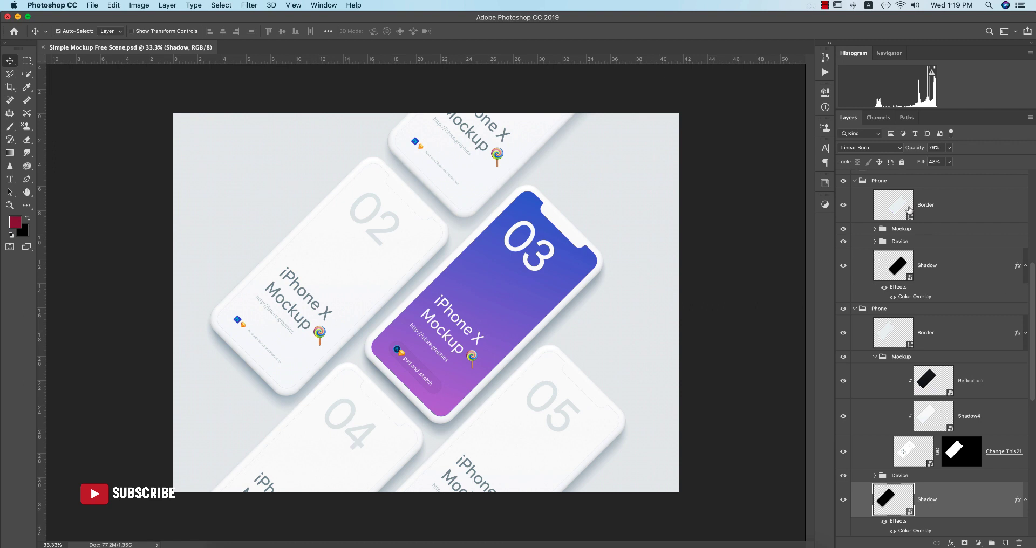
# Collapse the expanded Phone groups in the layer stack, hiding and reshowing the Shadow layer of the topmost one.
pyautogui.click(855, 181)
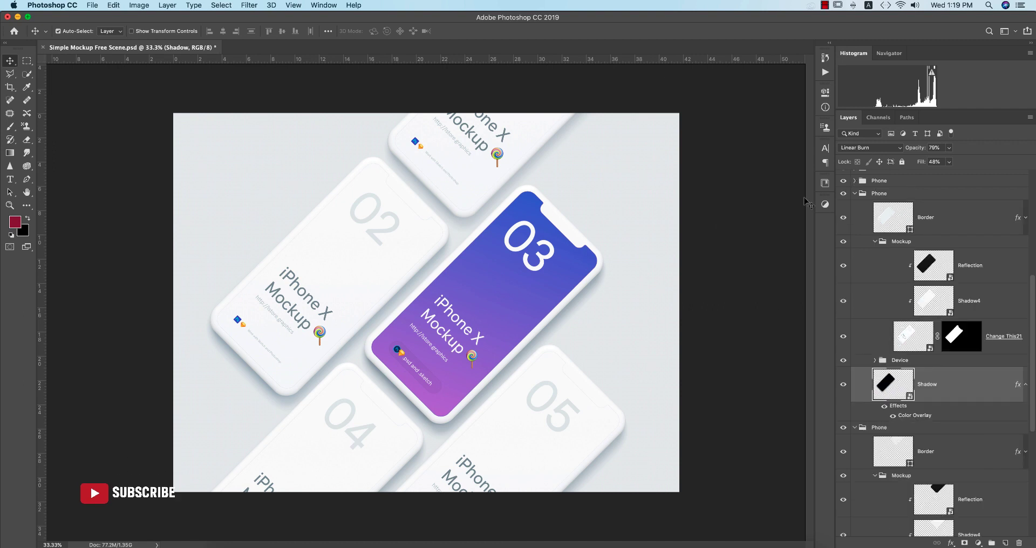
pyautogui.click(538, 296)
pyautogui.click(875, 241)
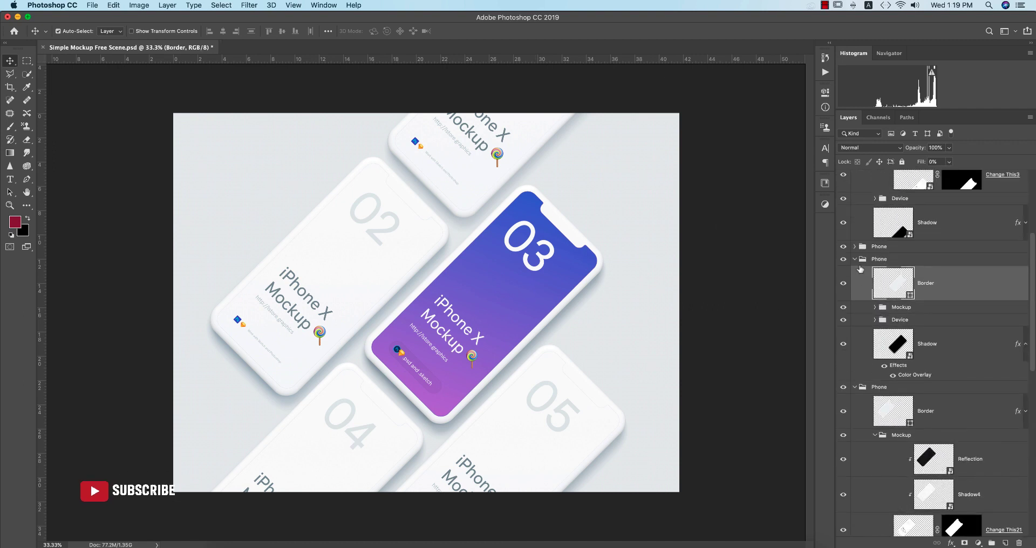
pyautogui.click(855, 259)
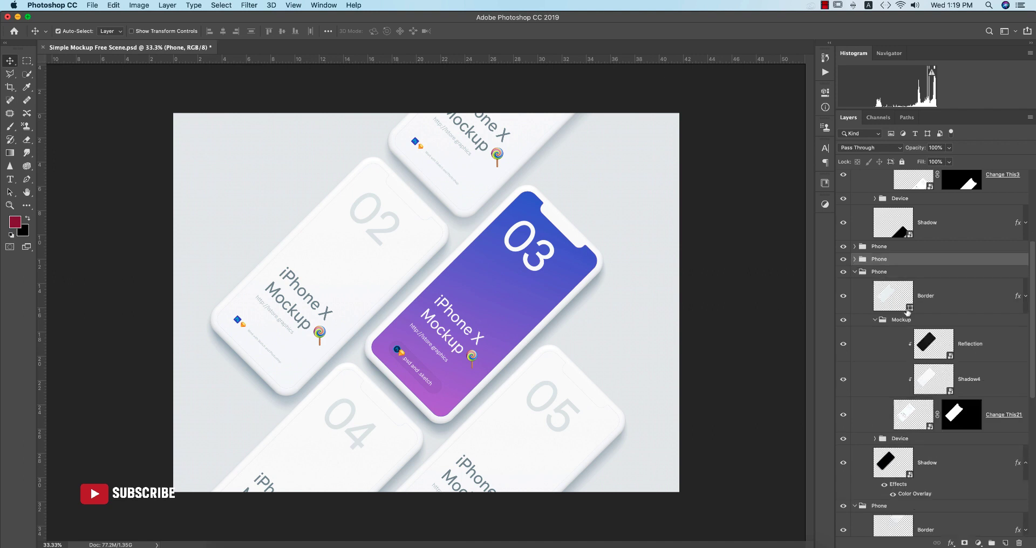
pyautogui.click(855, 272)
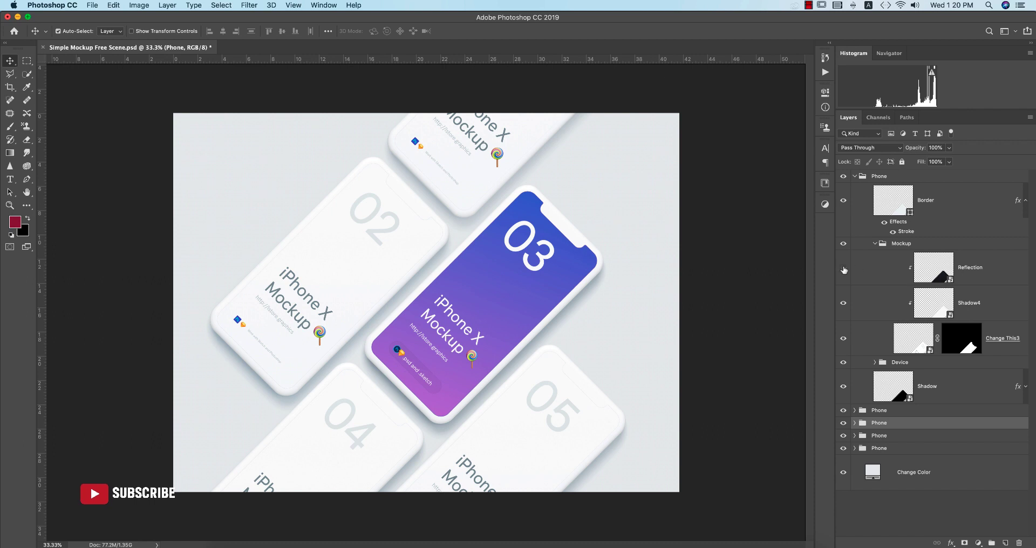
pyautogui.click(875, 243)
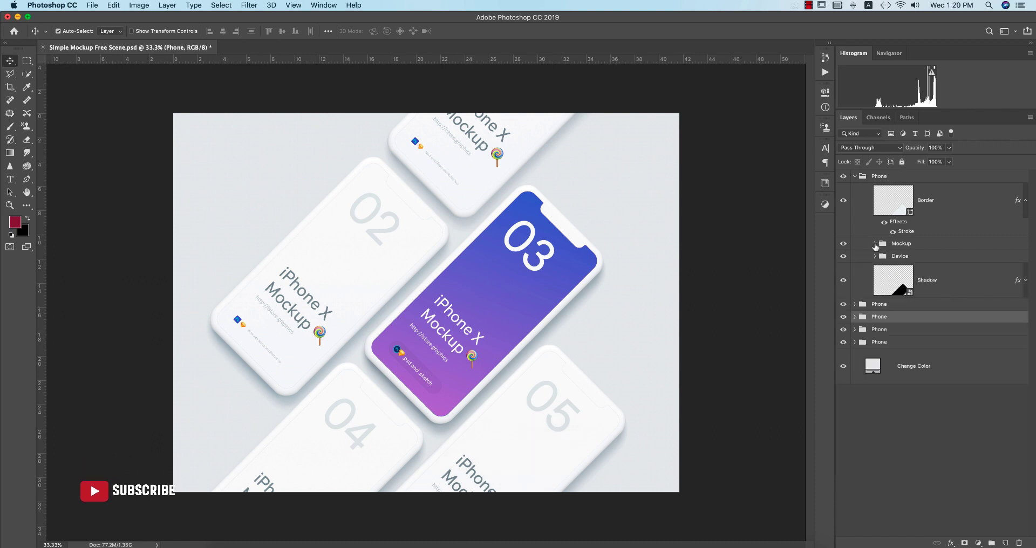
pyautogui.click(844, 280)
pyautogui.click(843, 280)
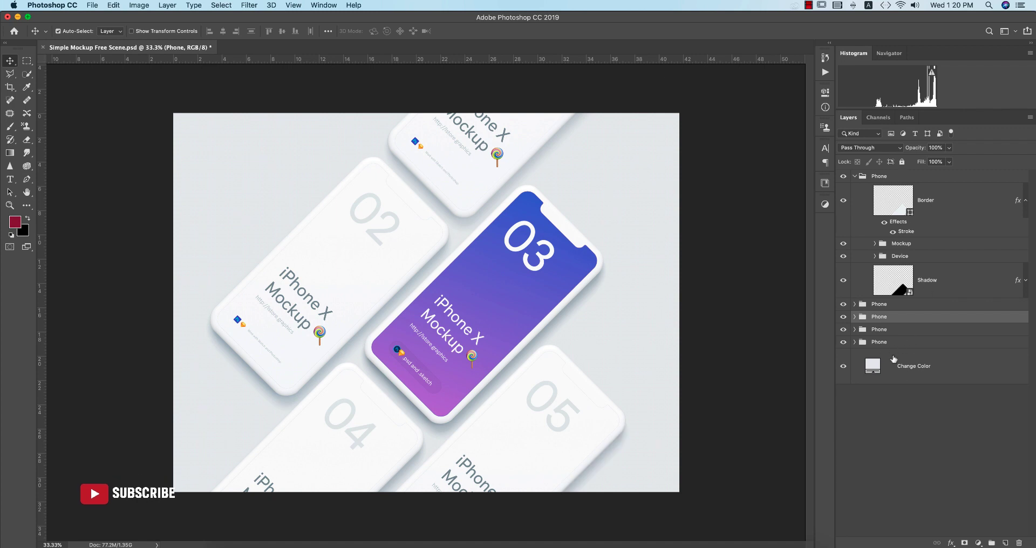
pyautogui.click(855, 176)
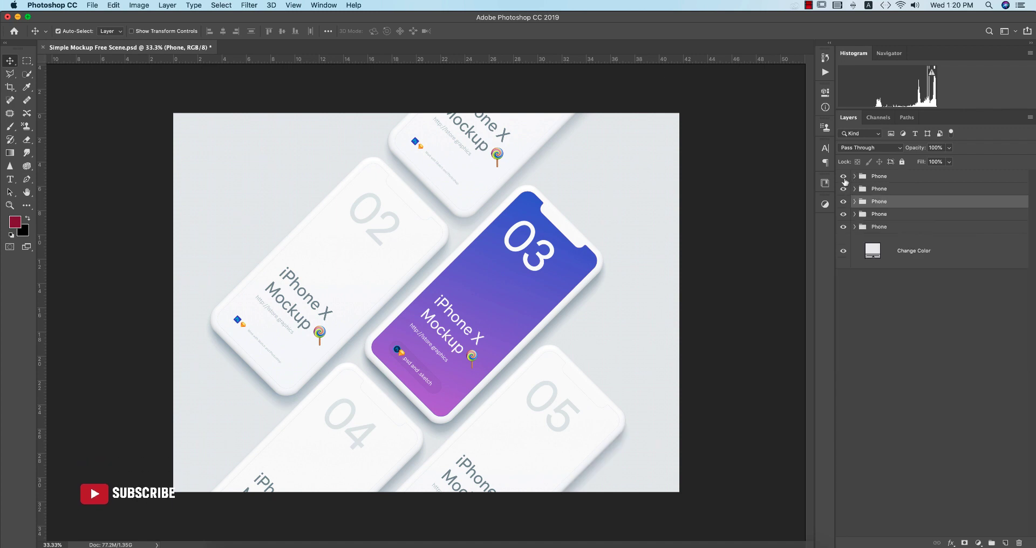
# Hide and reshow the topmost Phone group to check which phone it controls, and deselect all layers.
pyautogui.click(843, 176)
pyautogui.click(844, 176)
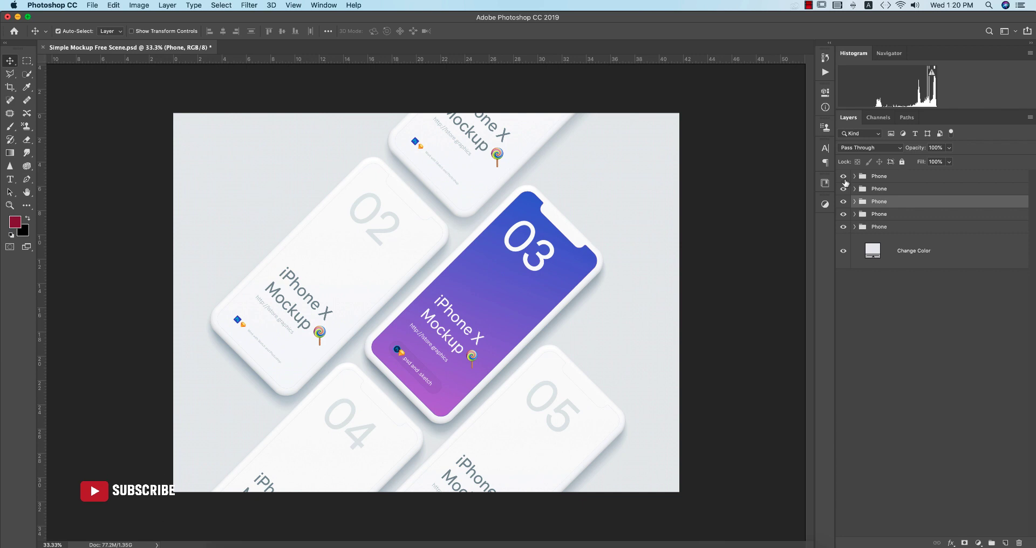
pyautogui.click(886, 334)
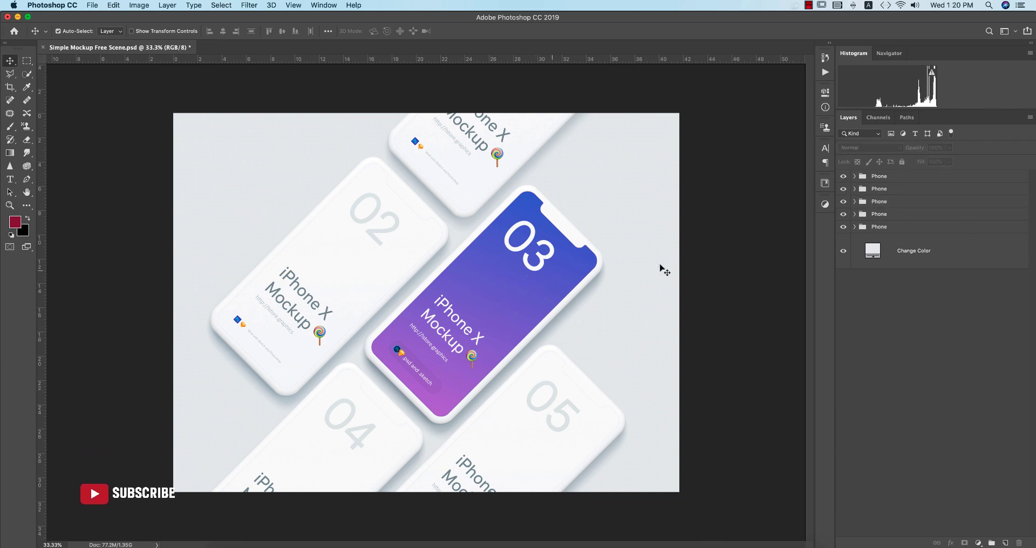
# Locate the centre phone's layers, expand its Mockup group, and check its Reflection and Change This1 layers by hiding and reshowing them.
pyautogui.click(608, 263)
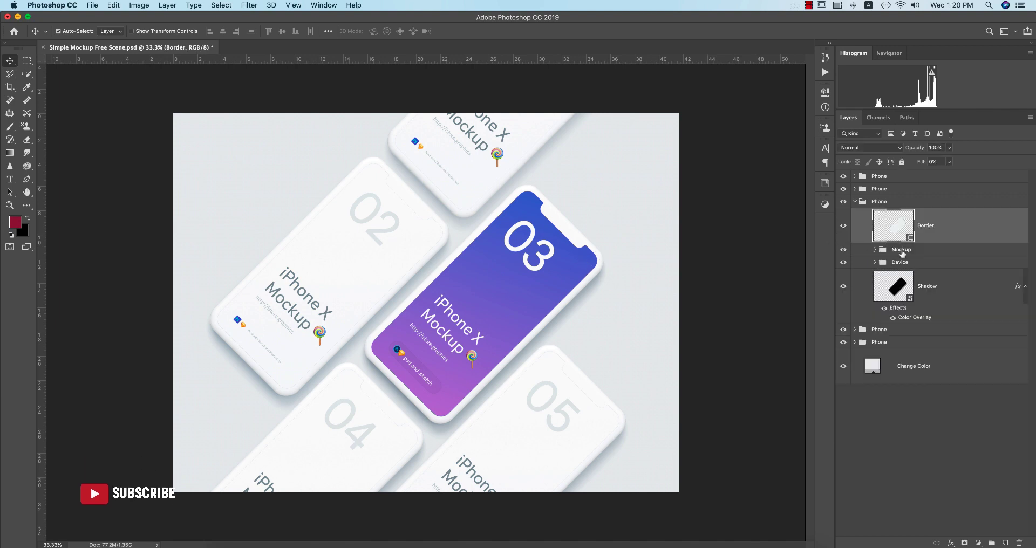
pyautogui.click(874, 250)
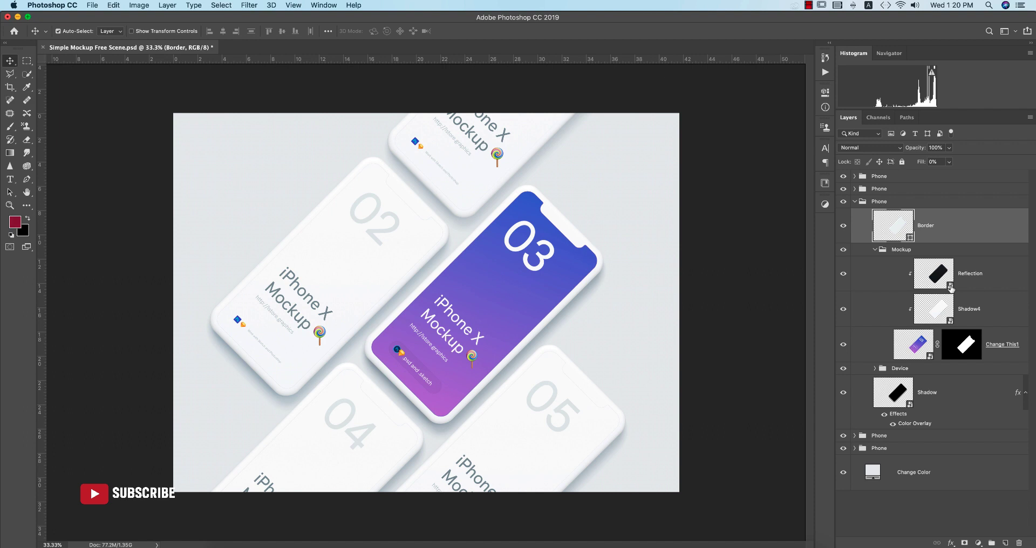
pyautogui.click(844, 274)
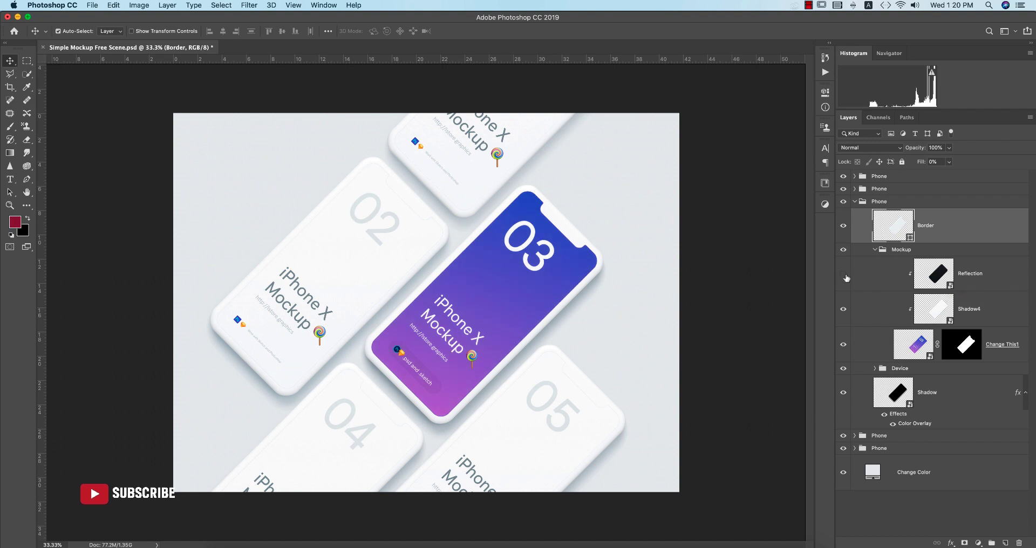
pyautogui.click(845, 276)
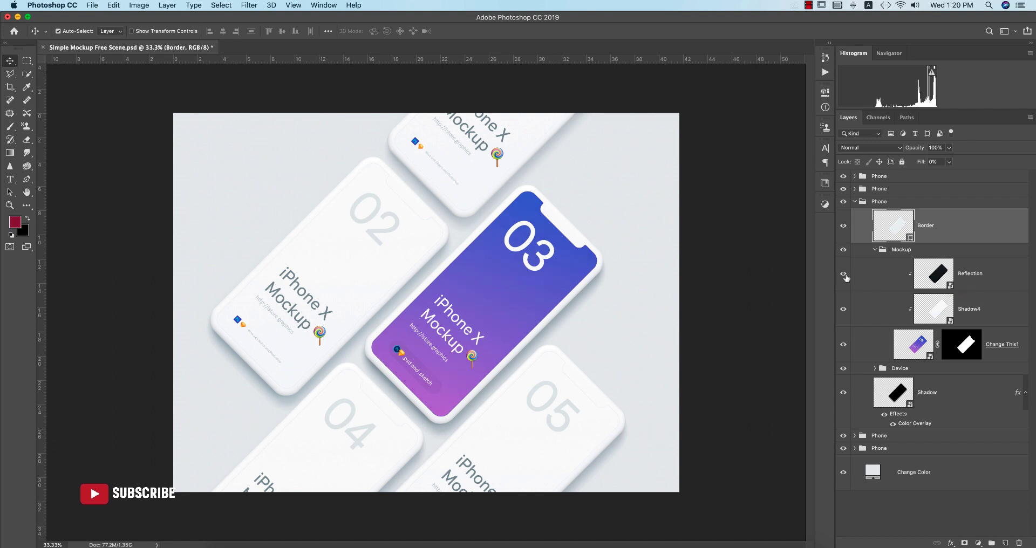
pyautogui.click(844, 349)
pyautogui.click(843, 347)
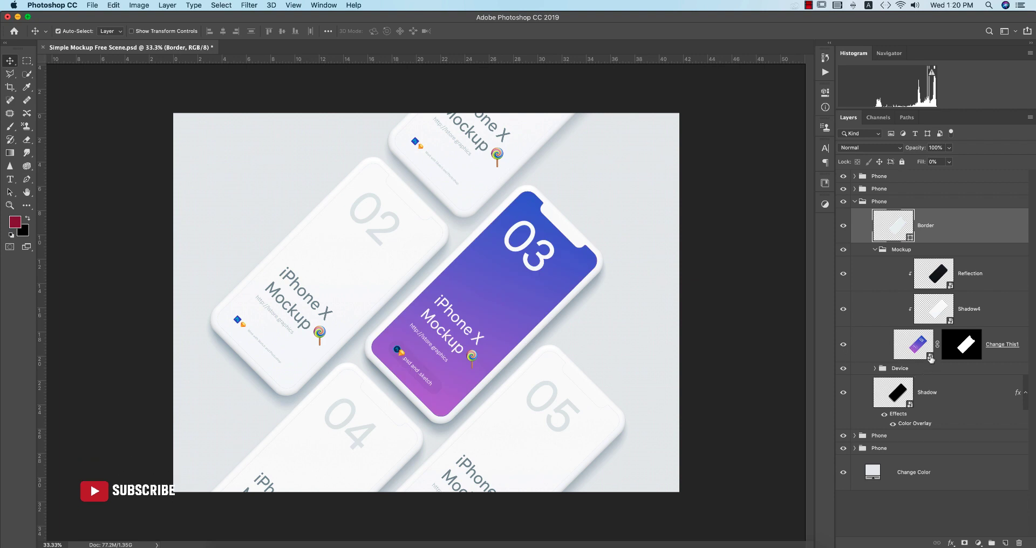
# Open the centre phone's Change This1 smart object and place "ui of x.png" from the 3-6-2020 folder into it.
pyautogui.doubleClick(914, 344)
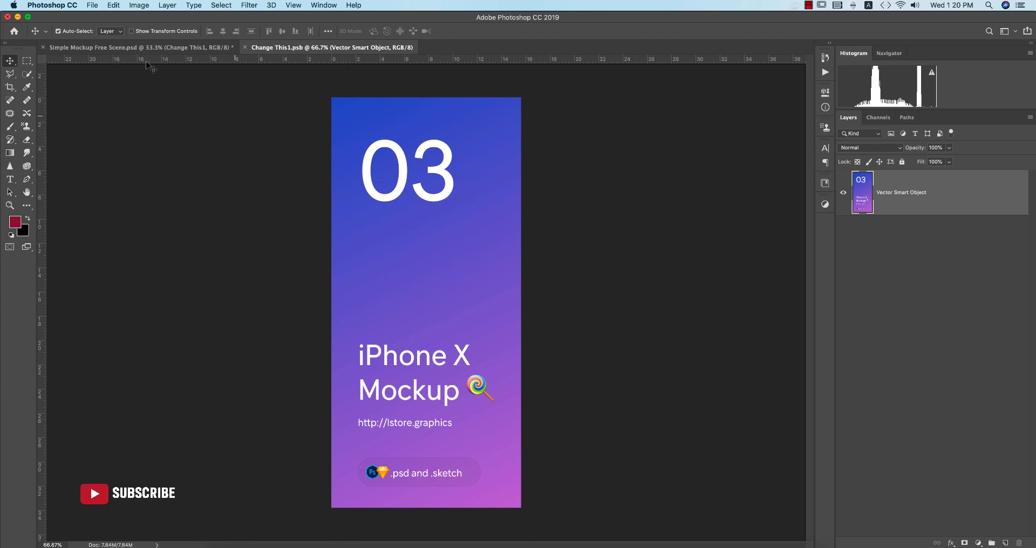
pyautogui.click(92, 5)
pyautogui.click(114, 192)
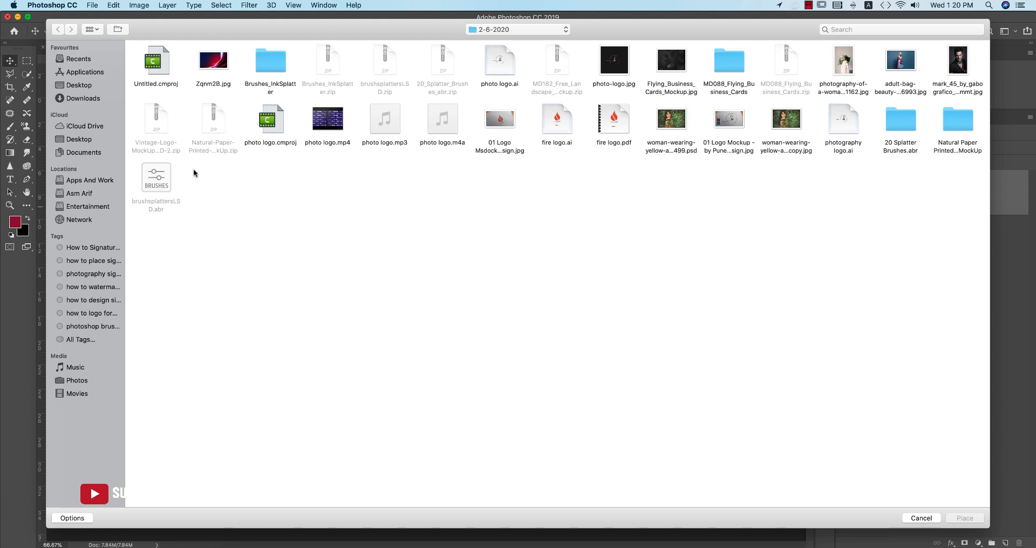
pyautogui.click(92, 182)
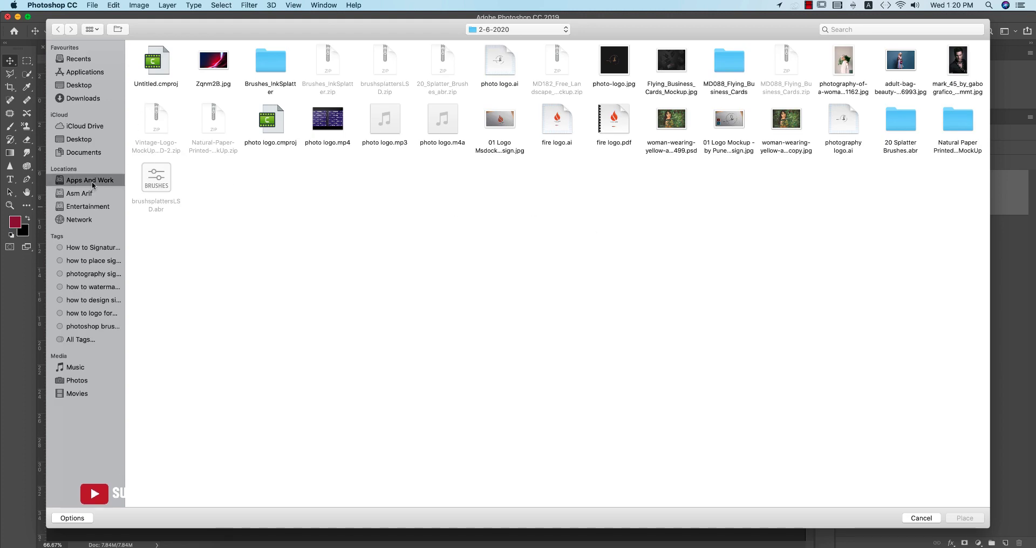
pyautogui.doubleClick(158, 68)
pyautogui.click(159, 67)
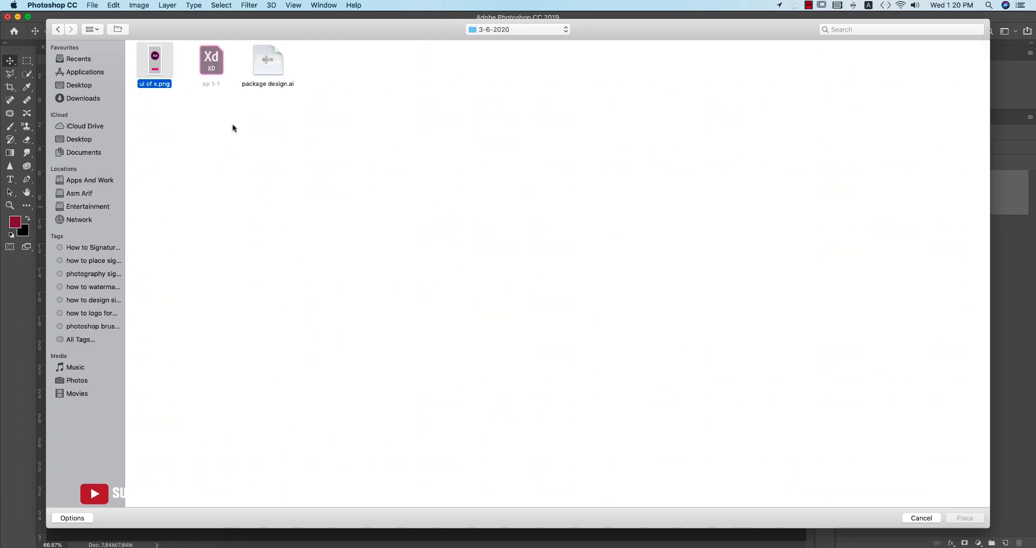
pyautogui.click(957, 519)
pyautogui.click(960, 519)
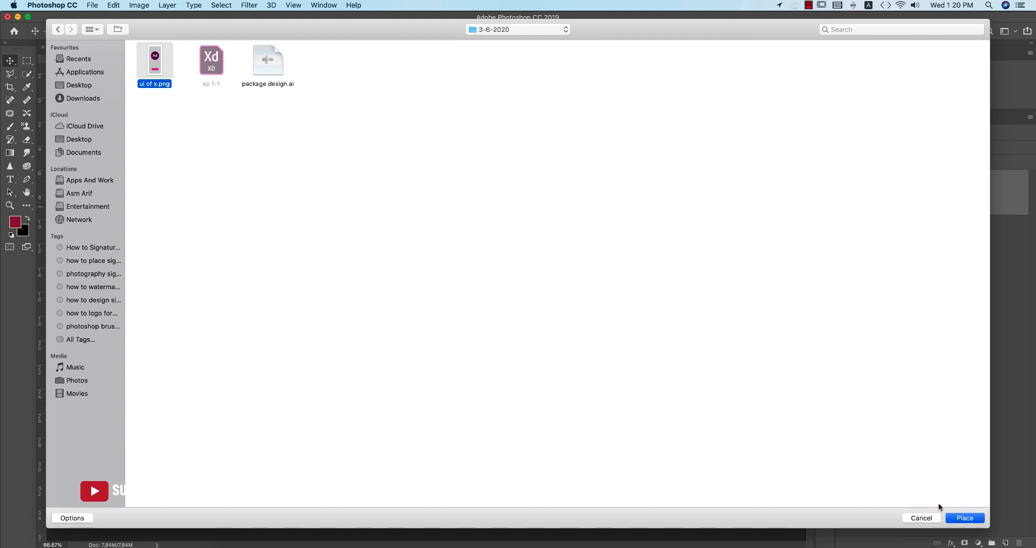
# Scale the placed "ui of x" image to 300% so it fills the canvas, commit it, and save the smart object.
pyautogui.moveTo(457, 301); pyautogui.dragTo(521, 302)
pyautogui.moveTo(397, 303); pyautogui.dragTo(332, 302)
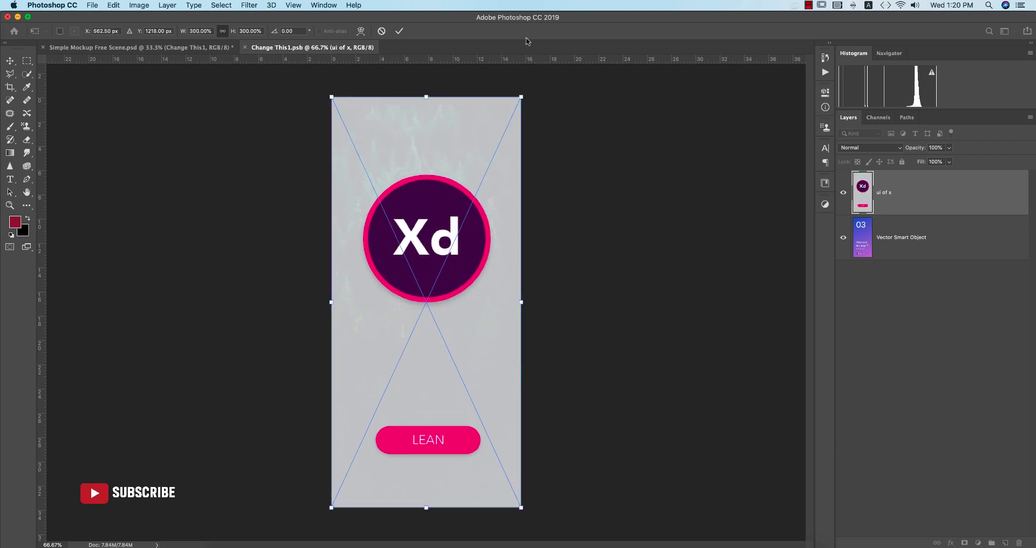
pyautogui.click(399, 31)
pyautogui.press('super+s')
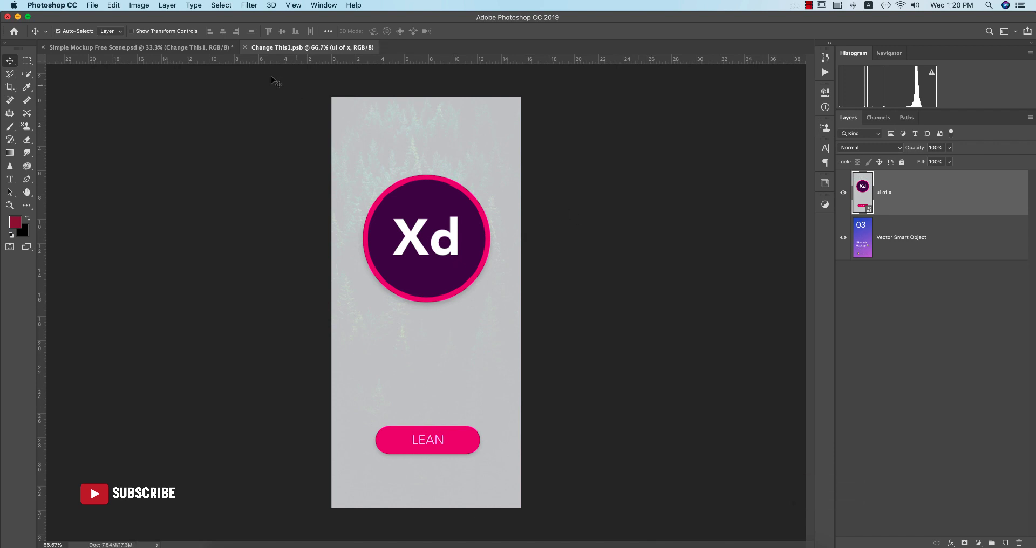
# Return to the mockup scene and close the Change This21 smart object document.
pyautogui.click(209, 48)
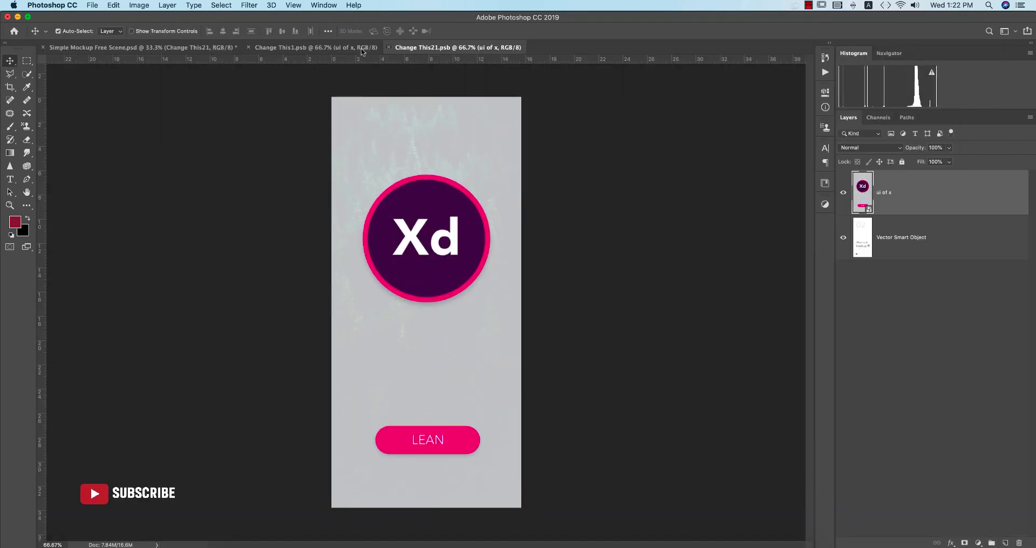
pyautogui.press('super+w')
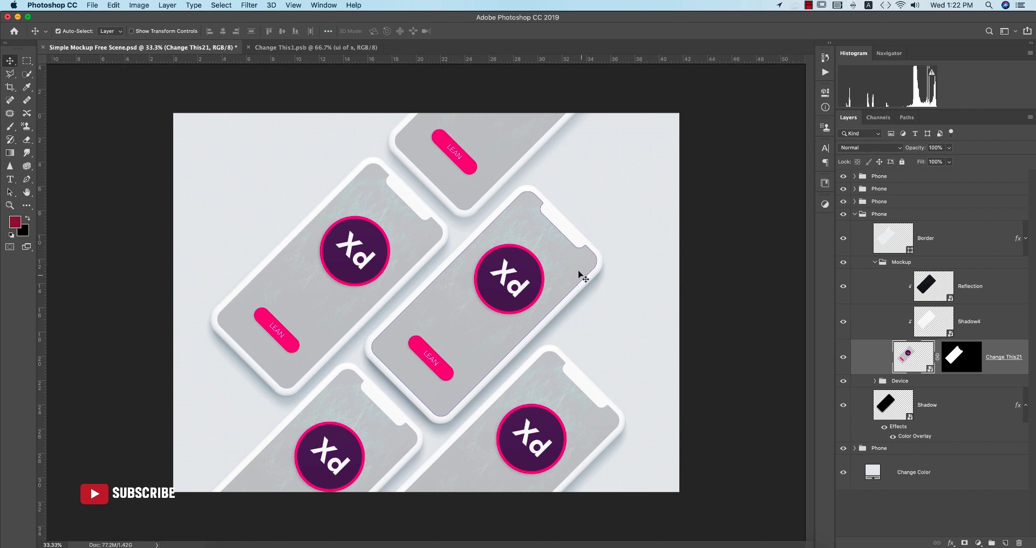
# Recolour the Change Color background layer with the pink sampled from the LEAN button, after trying other colours sampled from the mockup.
pyautogui.doubleClick(872, 472)
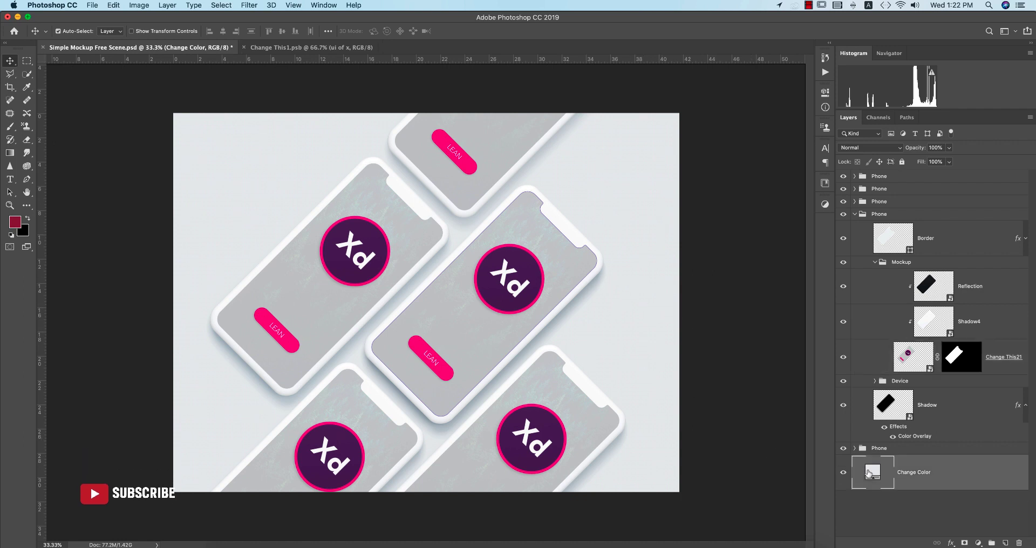
pyautogui.click(544, 437)
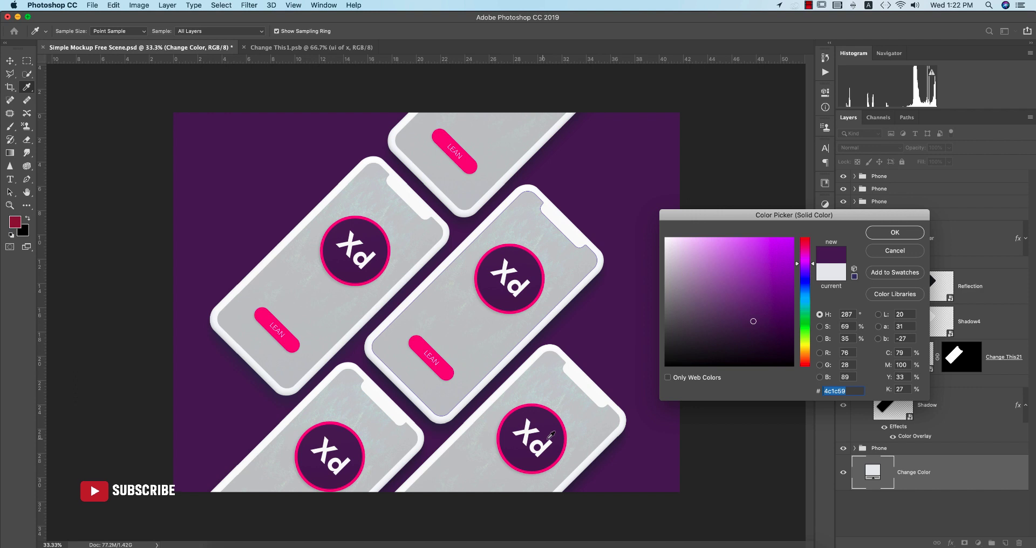
pyautogui.click(565, 436)
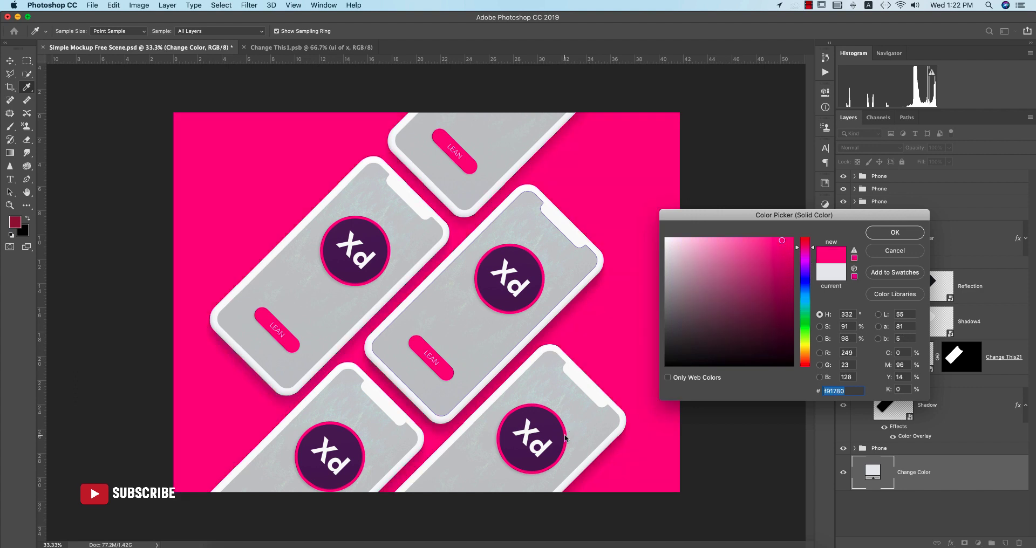
pyautogui.click(558, 214)
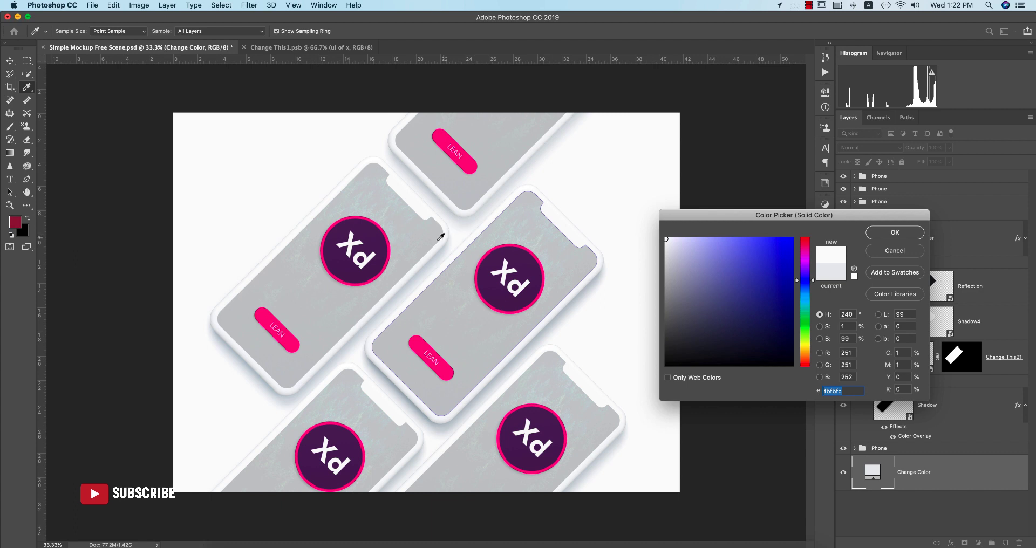
pyautogui.click(367, 250)
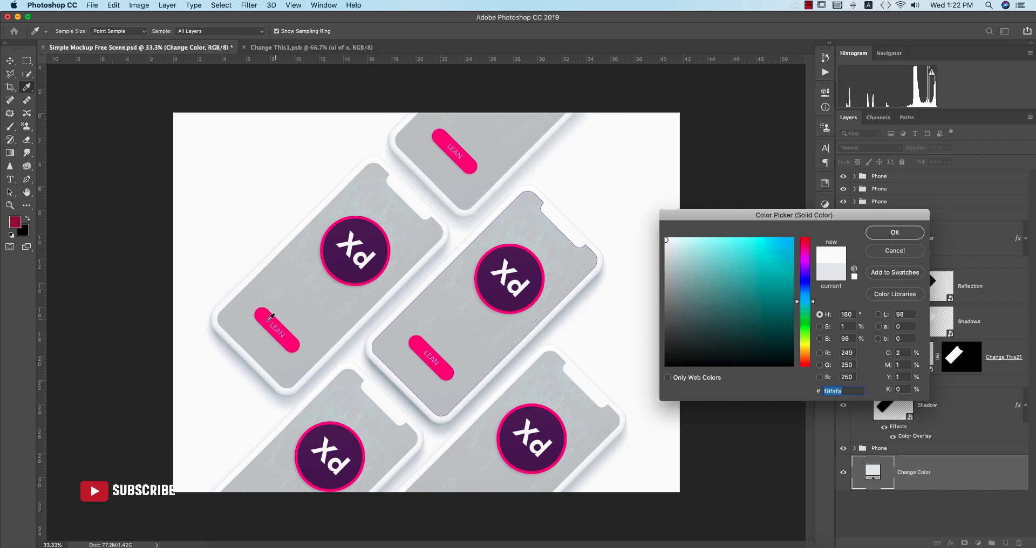
pyautogui.click(271, 316)
pyautogui.click(894, 233)
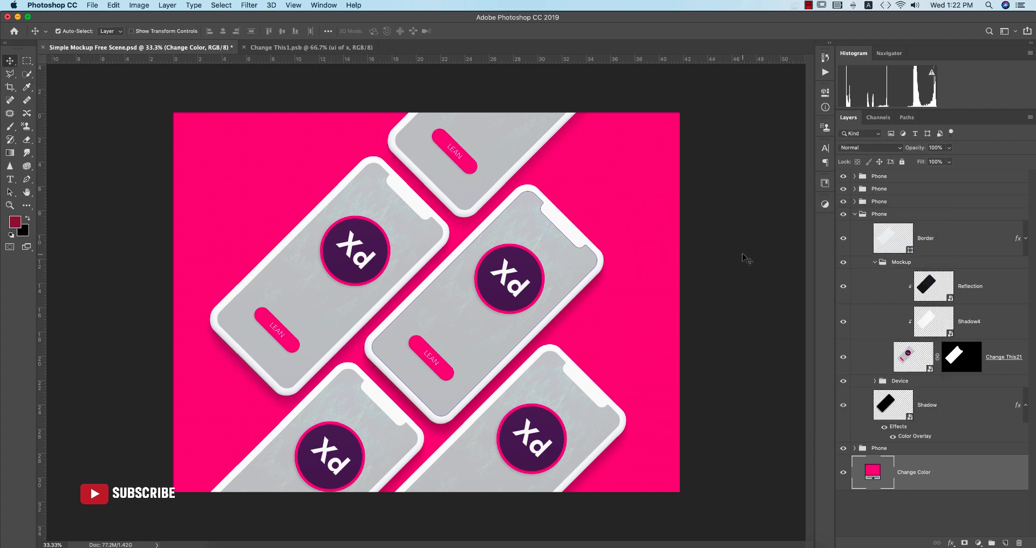
# Save the mockup scene as a JPEG copy in the 3-6-2020 folder at Maximum quality 12.
pyautogui.click(92, 5)
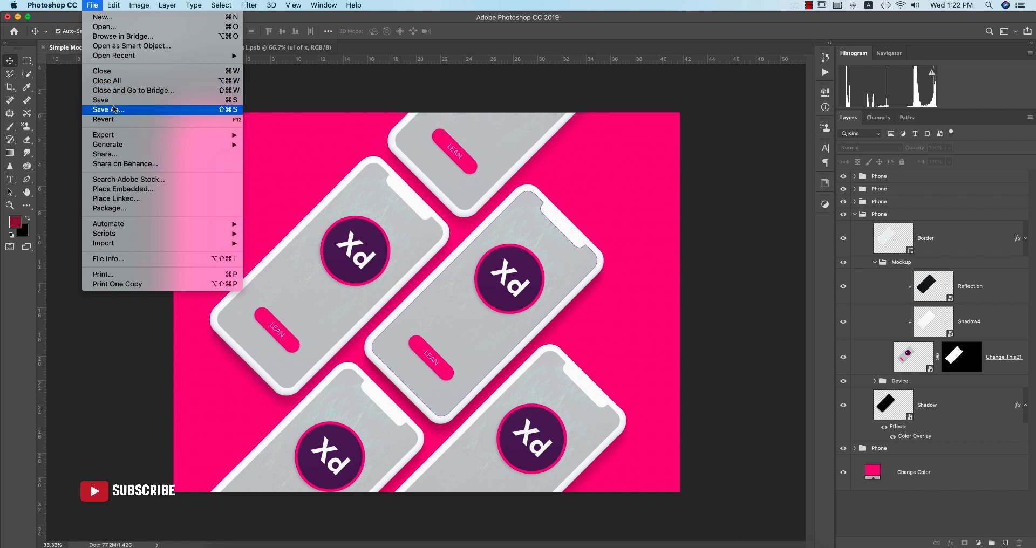
pyautogui.click(114, 109)
pyautogui.click(486, 294)
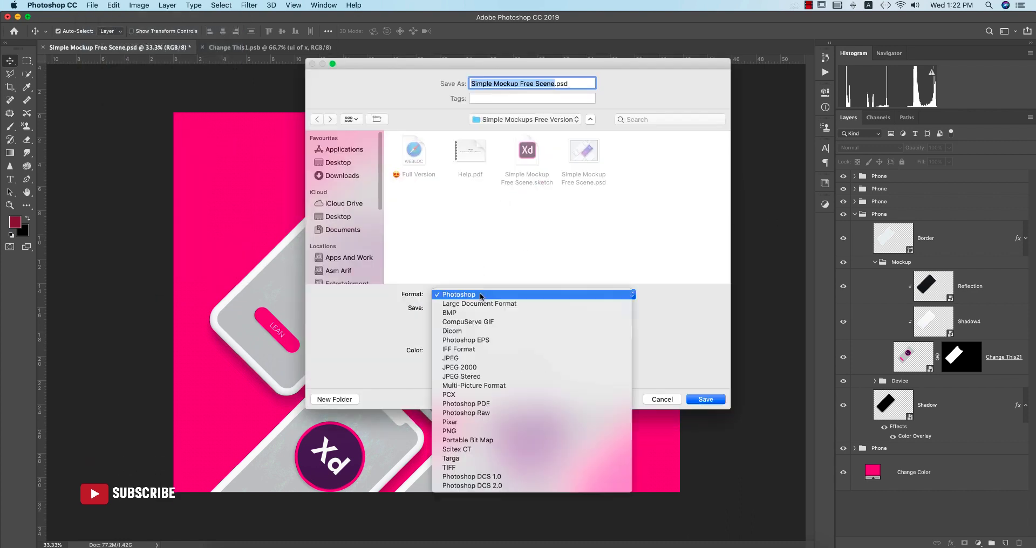
pyautogui.click(486, 352)
pyautogui.click(363, 260)
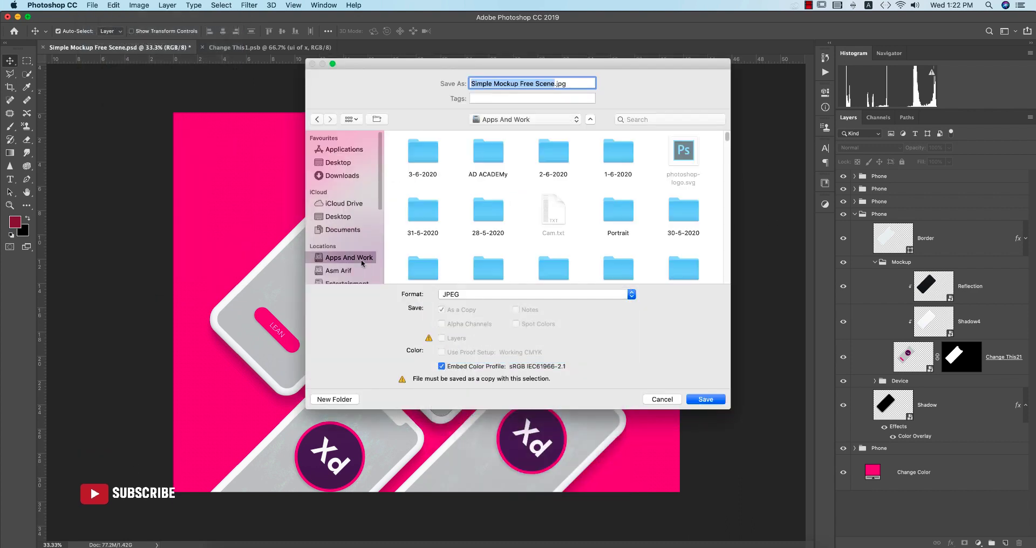
pyautogui.doubleClick(421, 152)
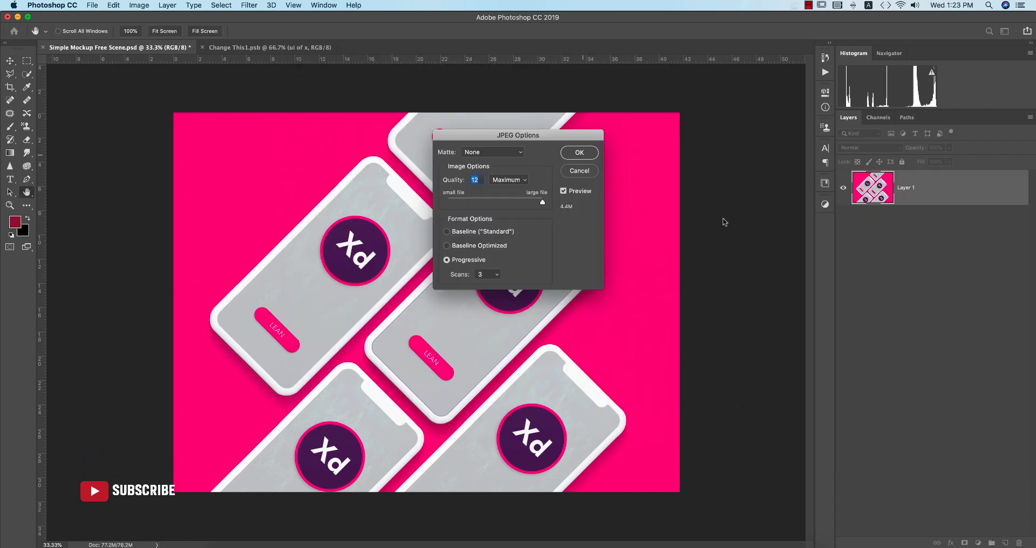
pyautogui.click(581, 154)
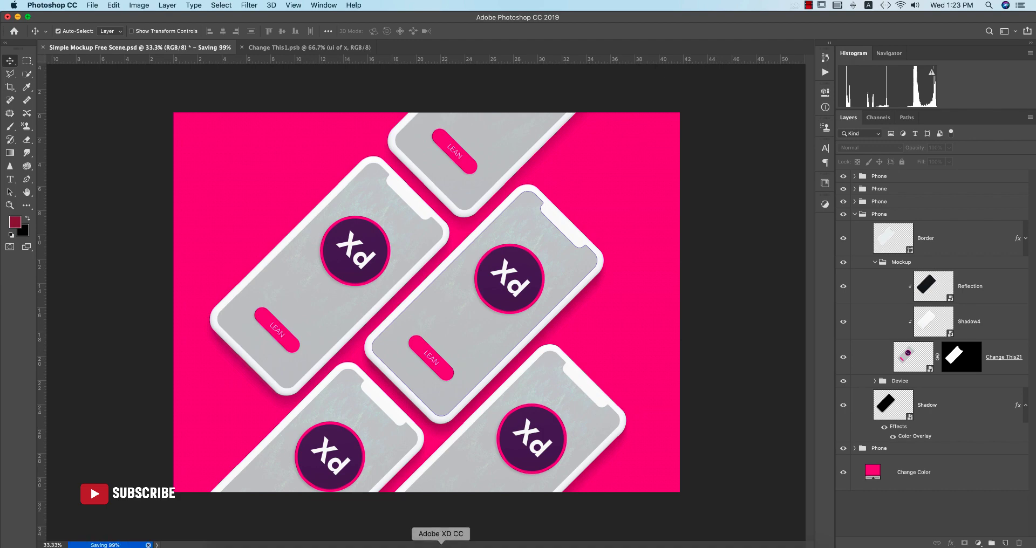
# Switch to Adobe XD and its ep 1-1 document.
pyautogui.click(440, 536)
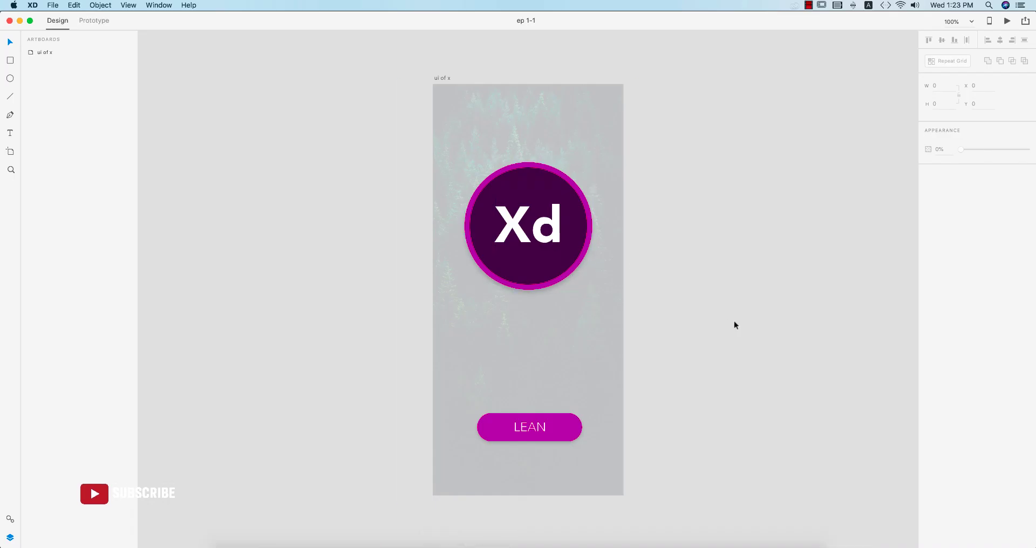